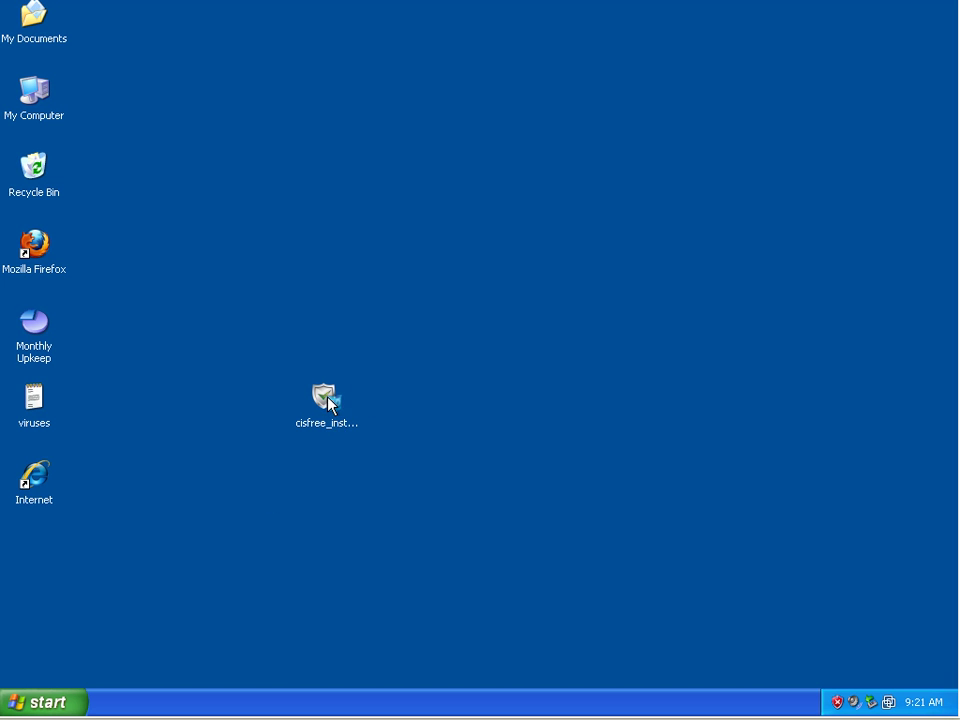
# Launch the Comodo installer, accept the licence, skip e-mail registration and include TrustConnect
pyautogui.doubleClick(329, 402)
pyautogui.click(360, 472)
pyautogui.click(440, 390)
pyautogui.click(564, 495)
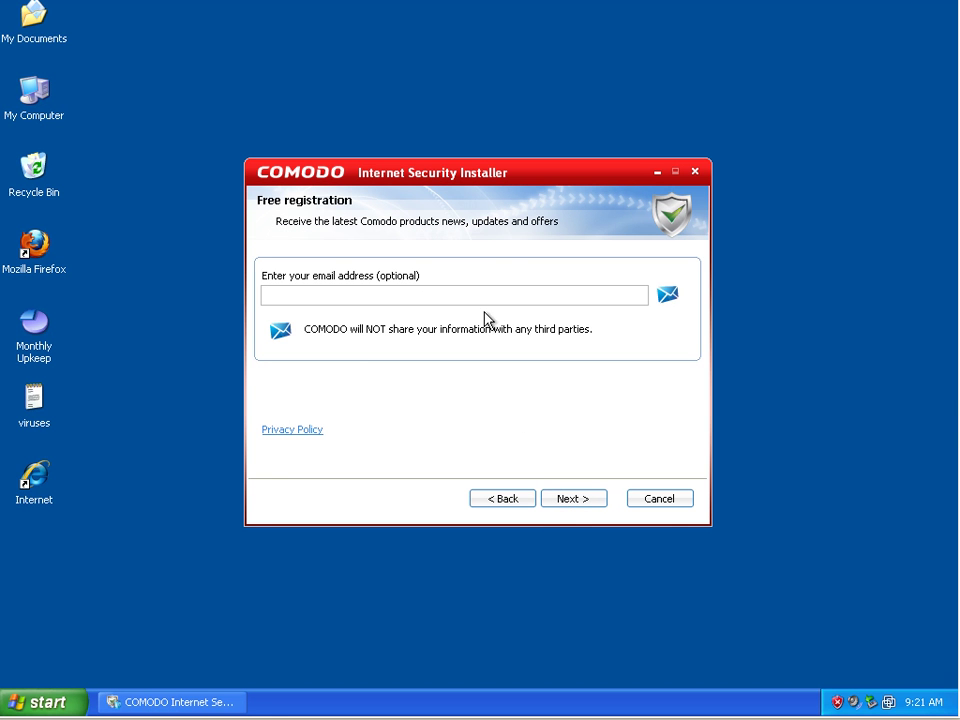
pyautogui.click(566, 500)
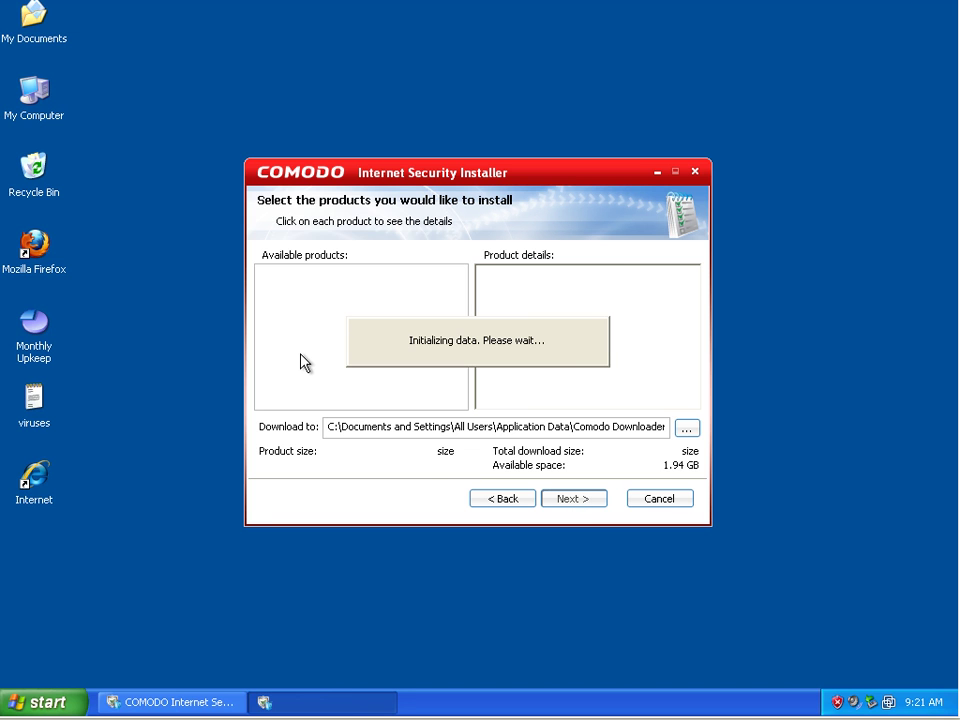
pyautogui.click(268, 318)
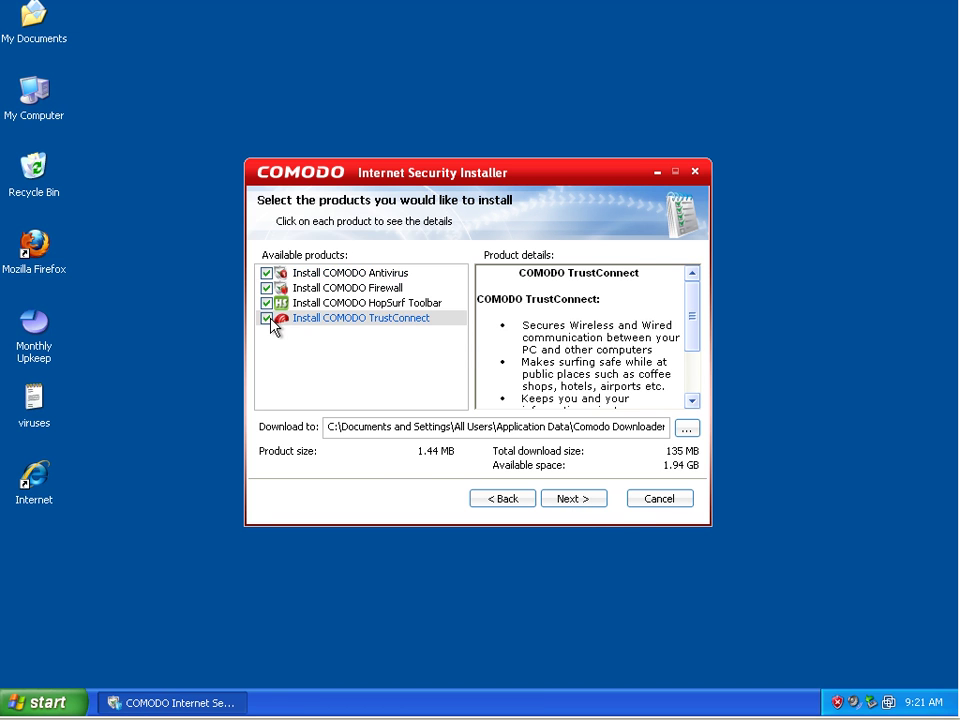
pyautogui.click(599, 507)
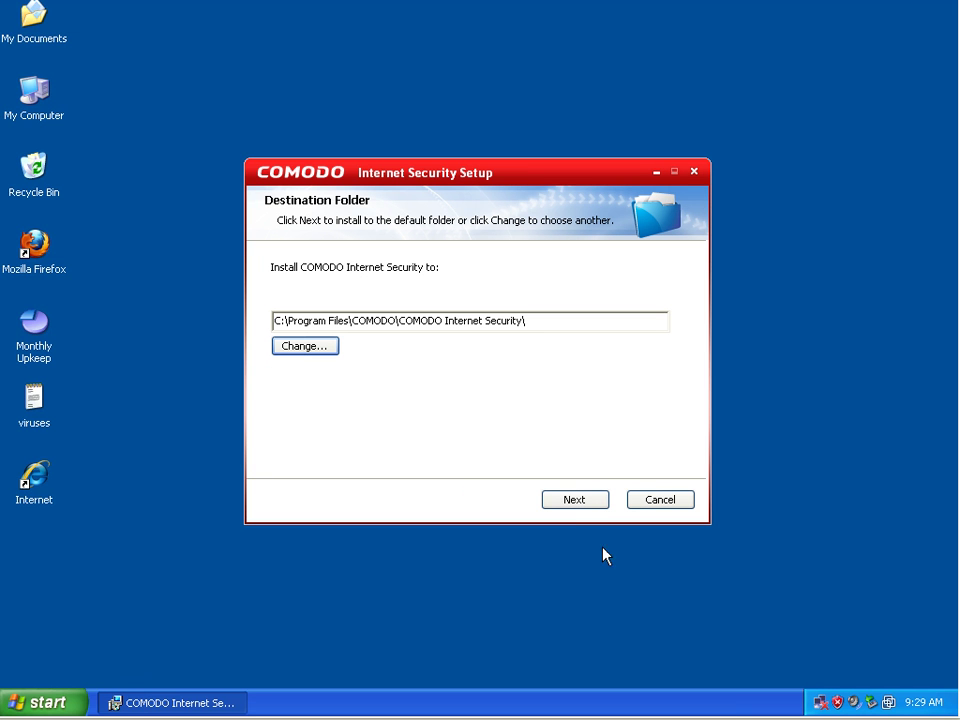
pyautogui.click(574, 505)
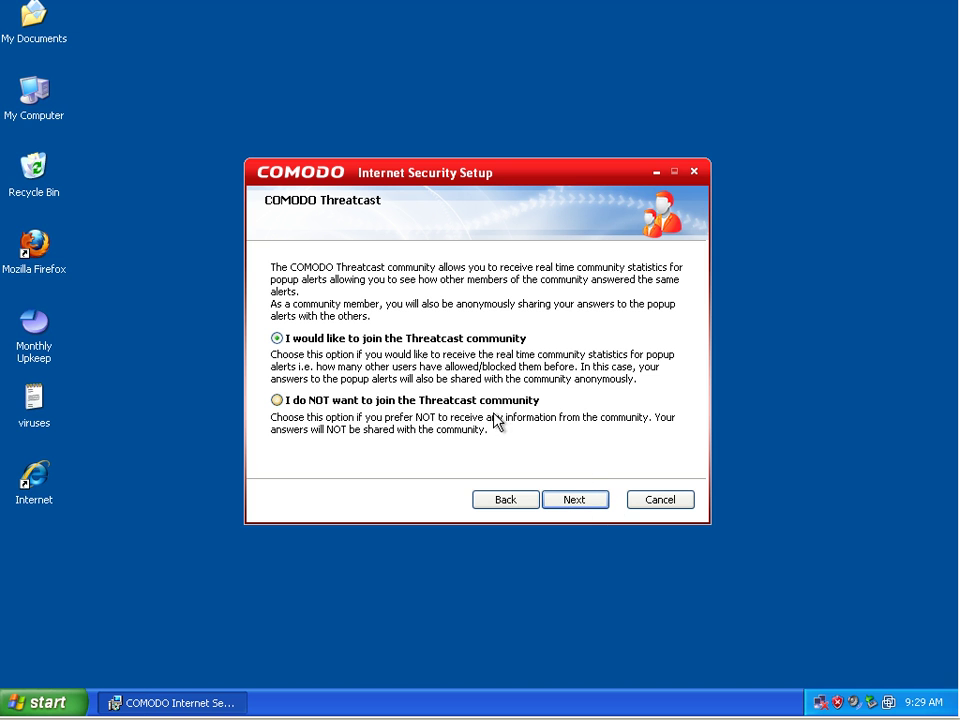
# Decline Threatcast, choose Comodo Secure DNS, and reject the Hopsurf.com homepage and Ask.com search offers
pyautogui.click(477, 401)
pyautogui.click(575, 500)
pyautogui.click(414, 375)
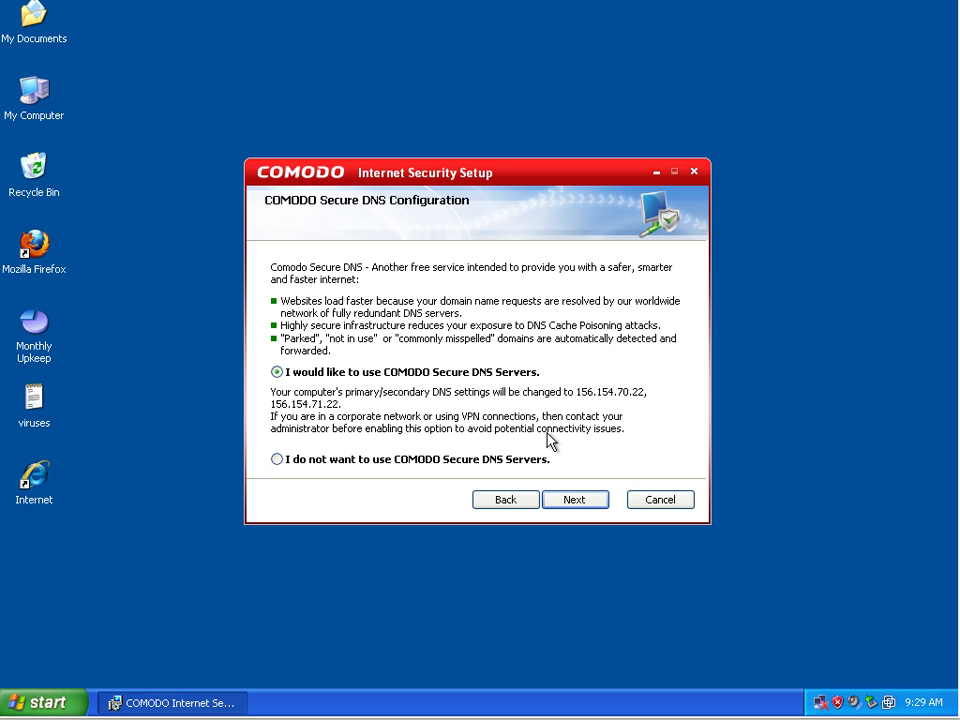
pyautogui.click(590, 502)
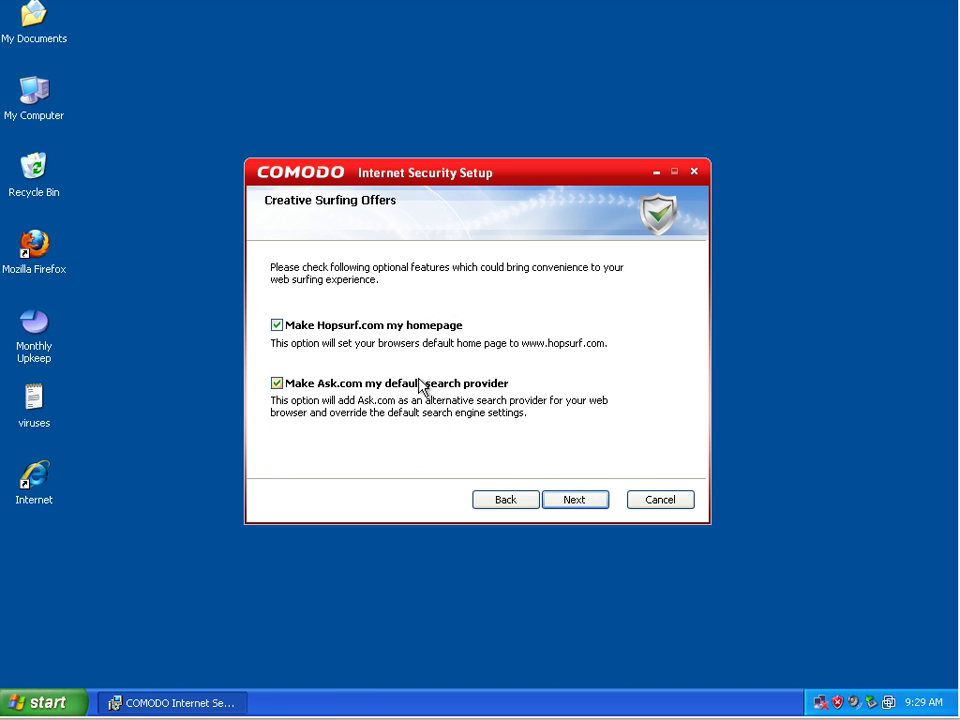
pyautogui.click(361, 330)
pyautogui.click(363, 386)
pyautogui.click(565, 502)
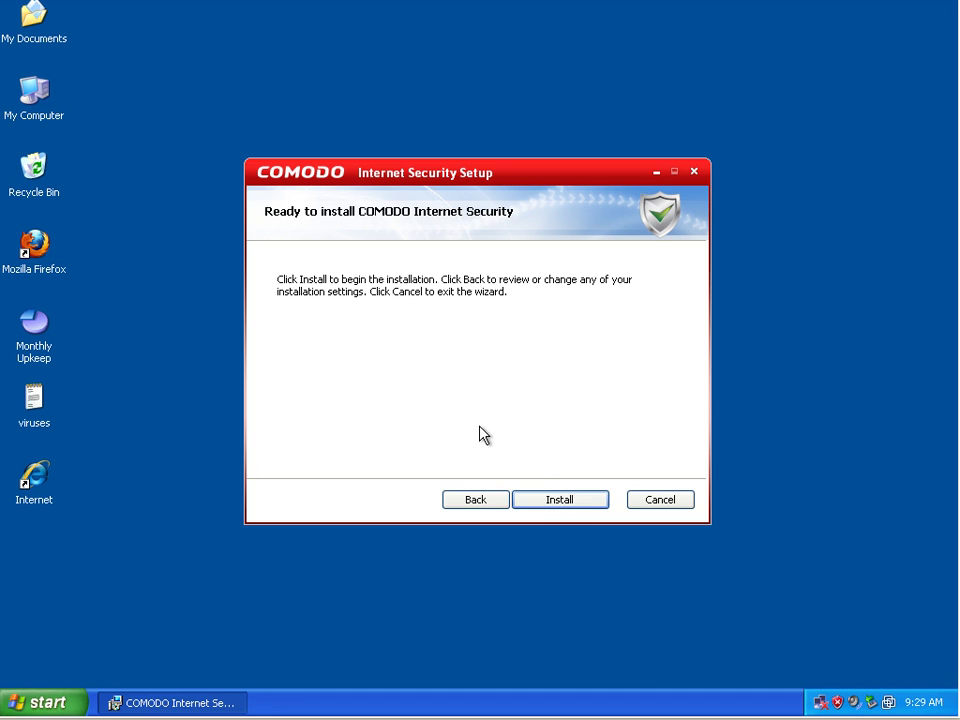
# Install Comodo Internet Security and exit the finished installer
pyautogui.click(560, 505)
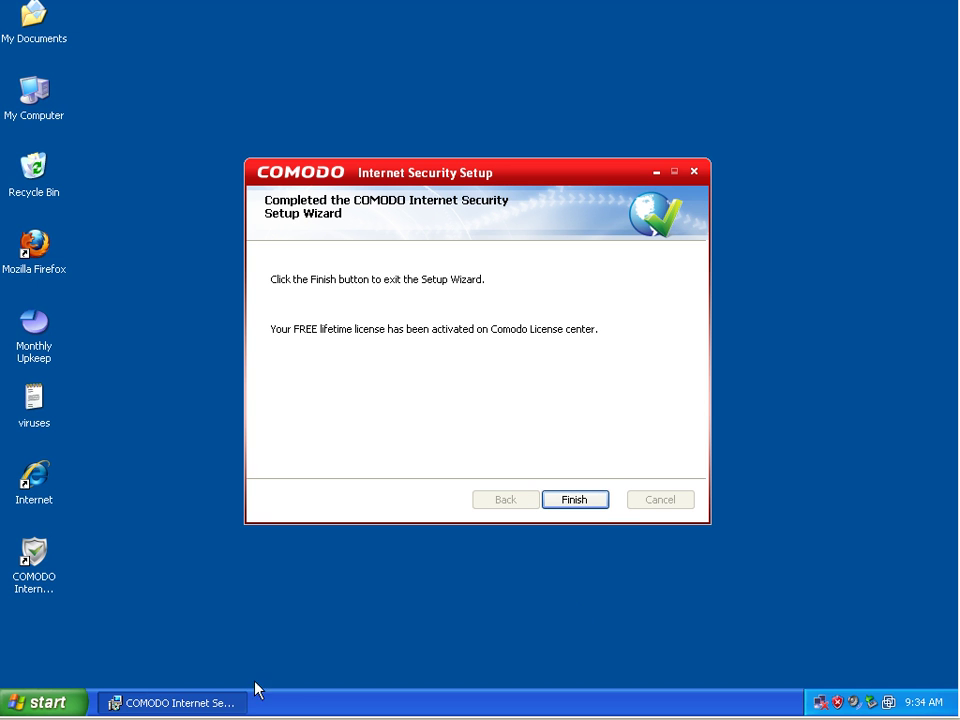
pyautogui.click(588, 502)
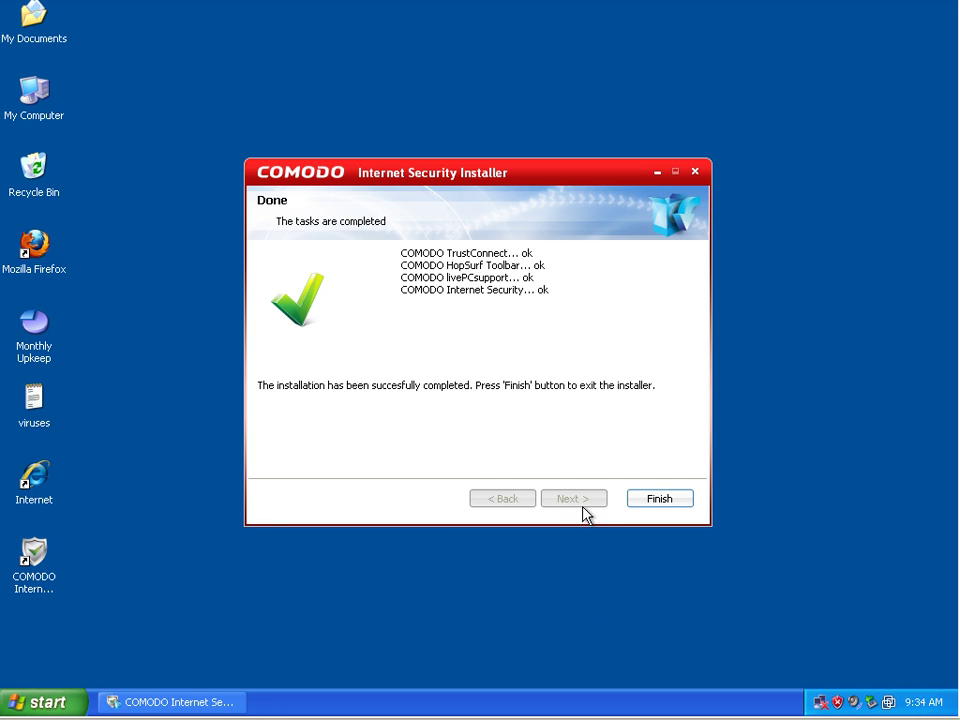
pyautogui.click(664, 502)
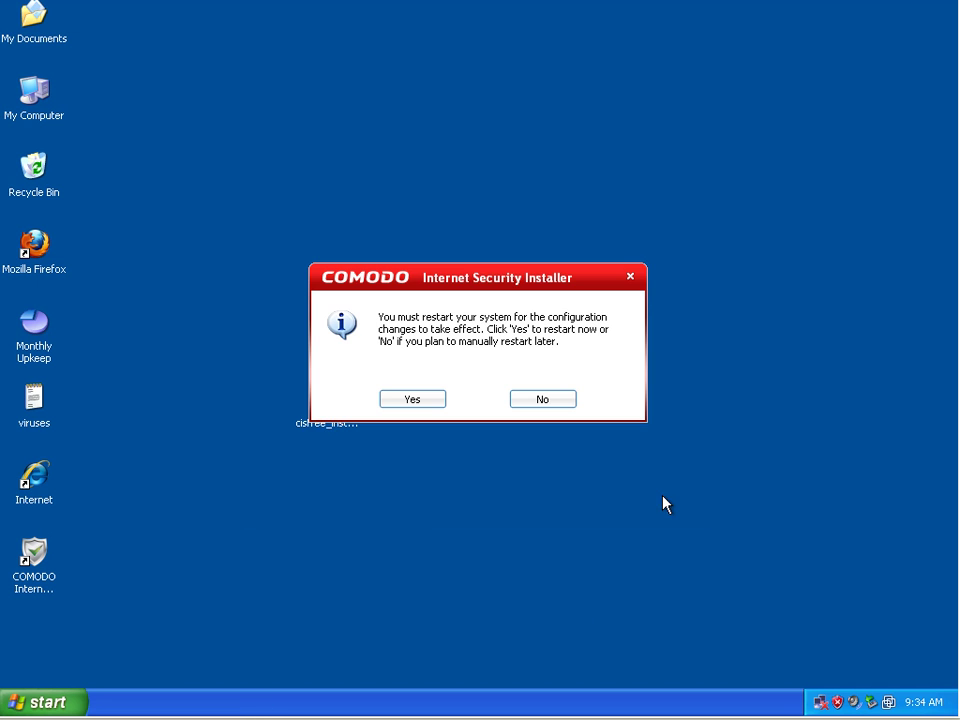
# Restart the computer, accept the private network settings and dismiss the computer-at-risk warning
pyautogui.click(413, 400)
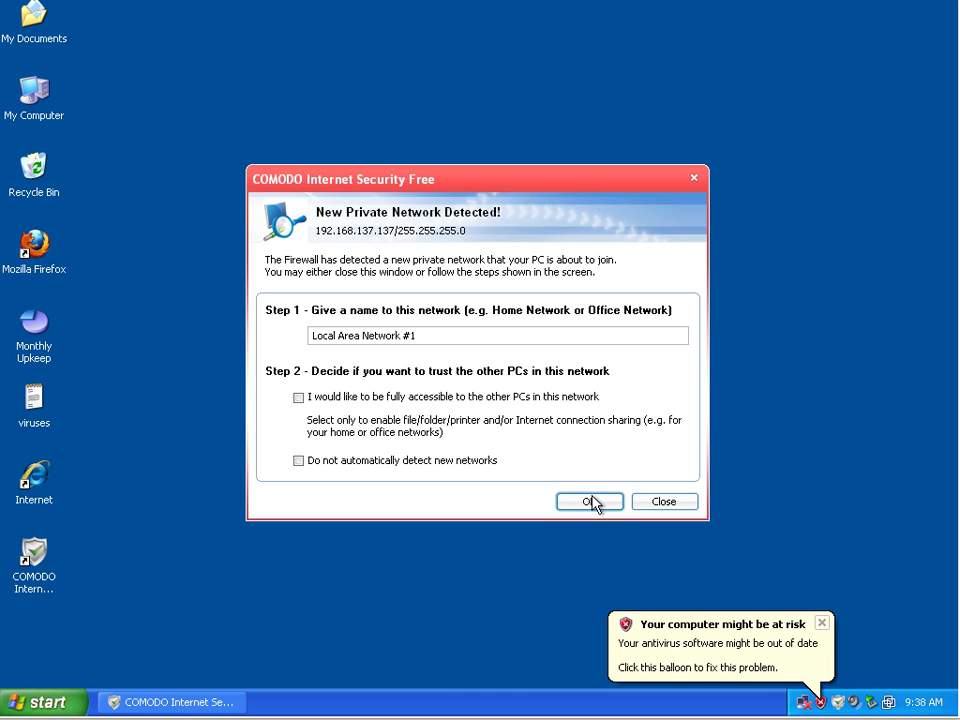
pyautogui.click(590, 502)
pyautogui.click(823, 624)
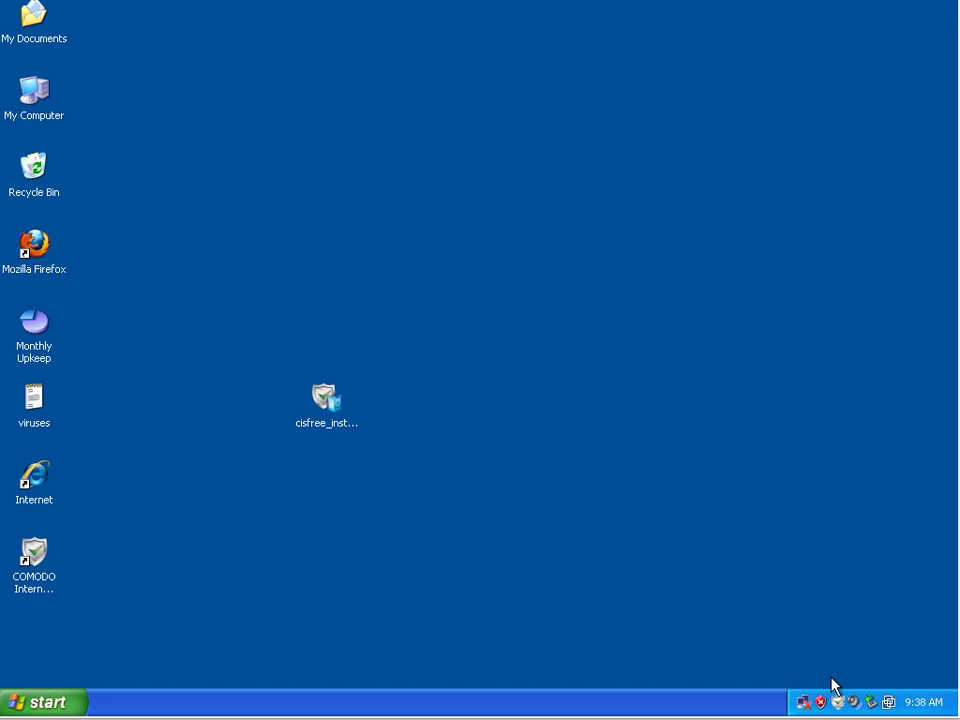
# Update the virus signature database from Comodo's main window and show the Antivirus tasks
pyautogui.doubleClick(843, 702)
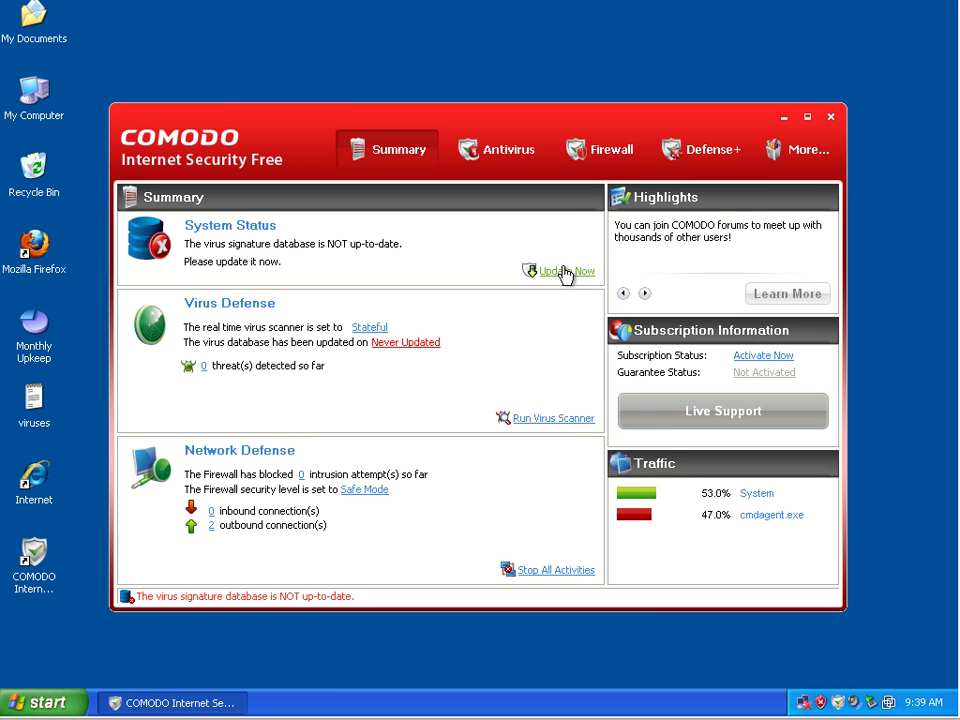
pyautogui.click(565, 268)
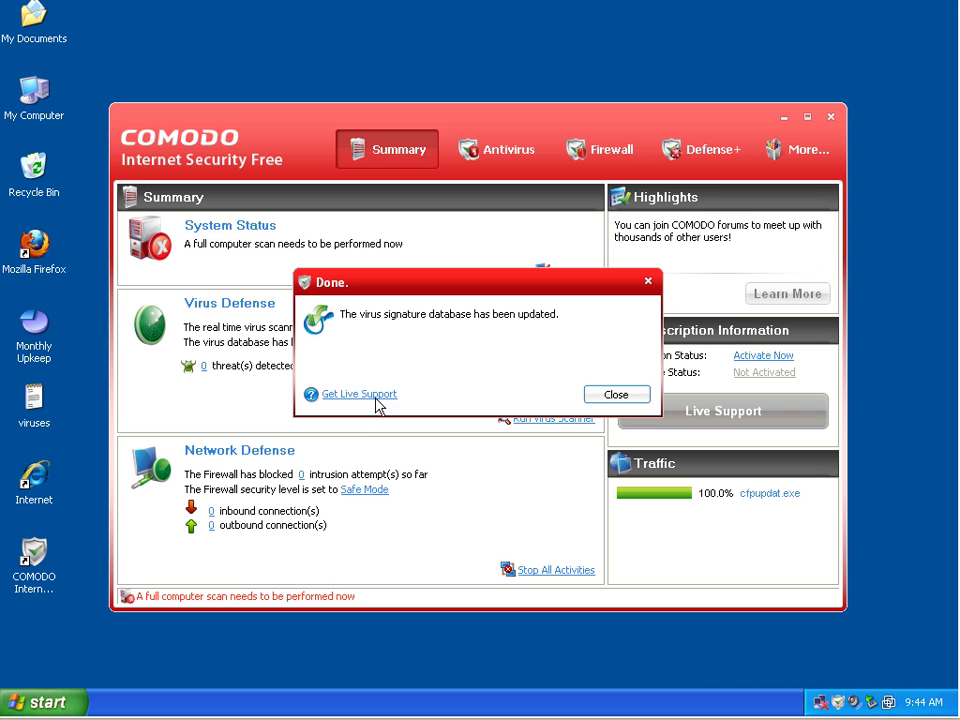
pyautogui.click(634, 396)
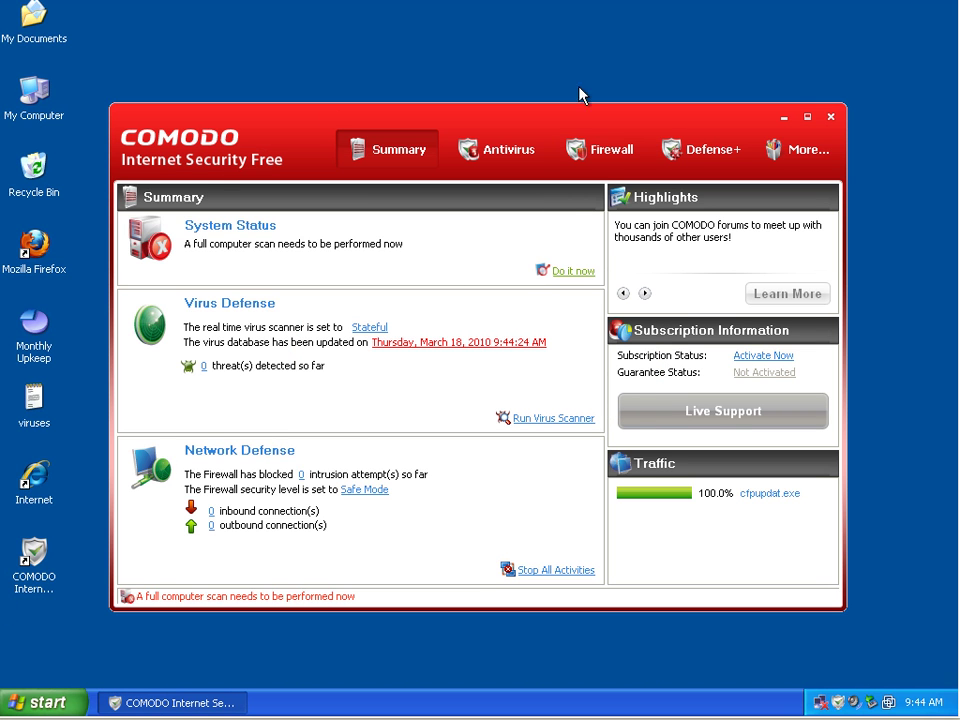
pyautogui.click(510, 147)
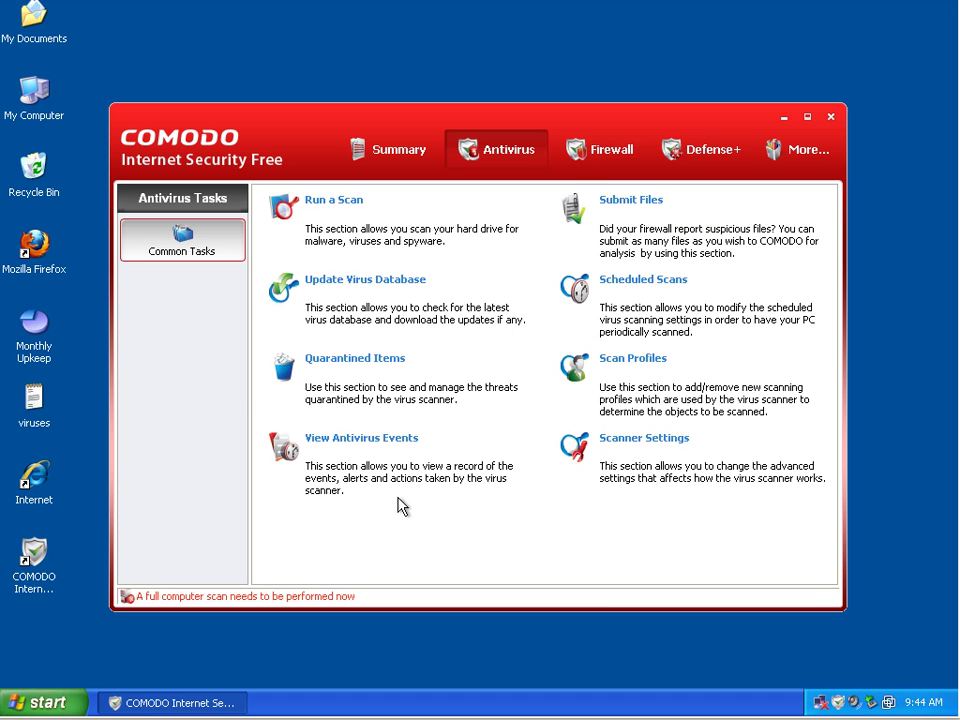
# Browse the Firewall, Defense+ and More tabs, then close Comodo to the tray
pyautogui.click(600, 150)
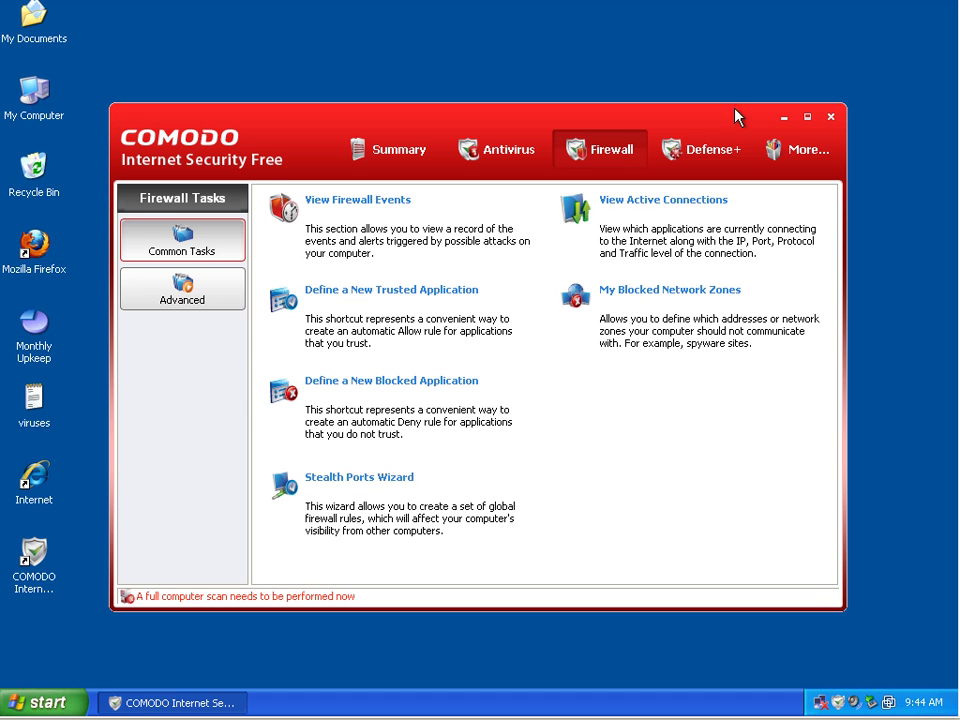
pyautogui.click(716, 155)
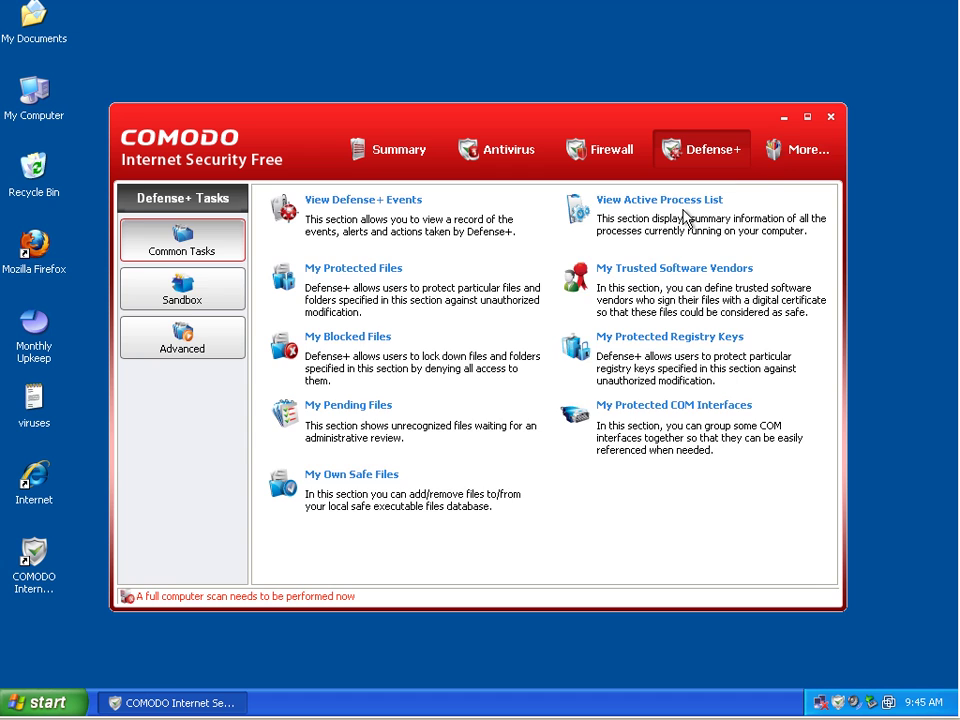
pyautogui.click(797, 150)
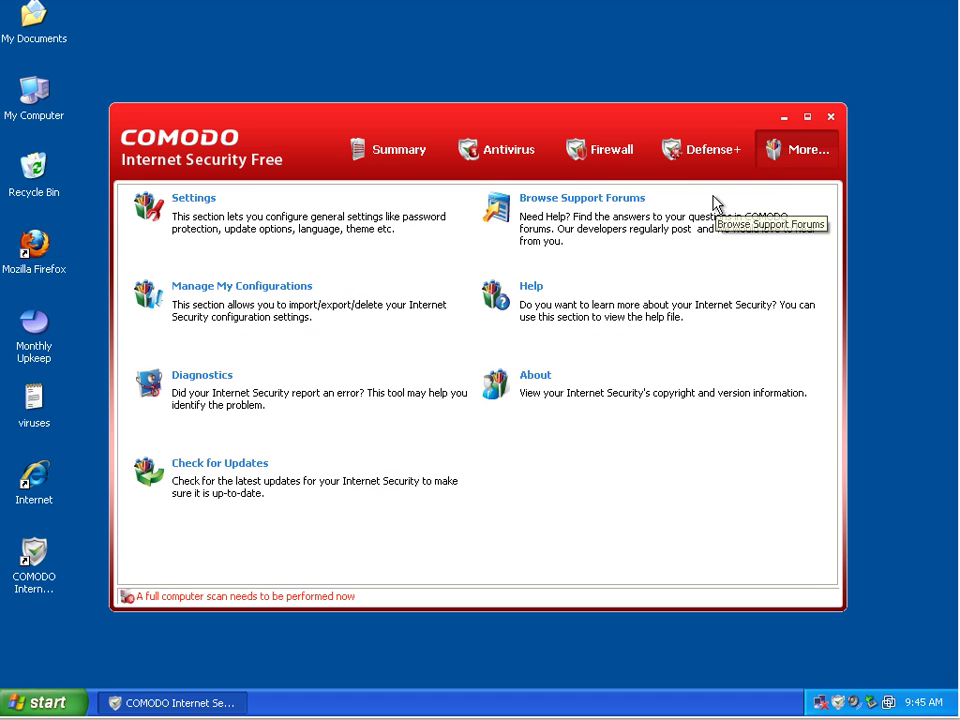
pyautogui.click(832, 119)
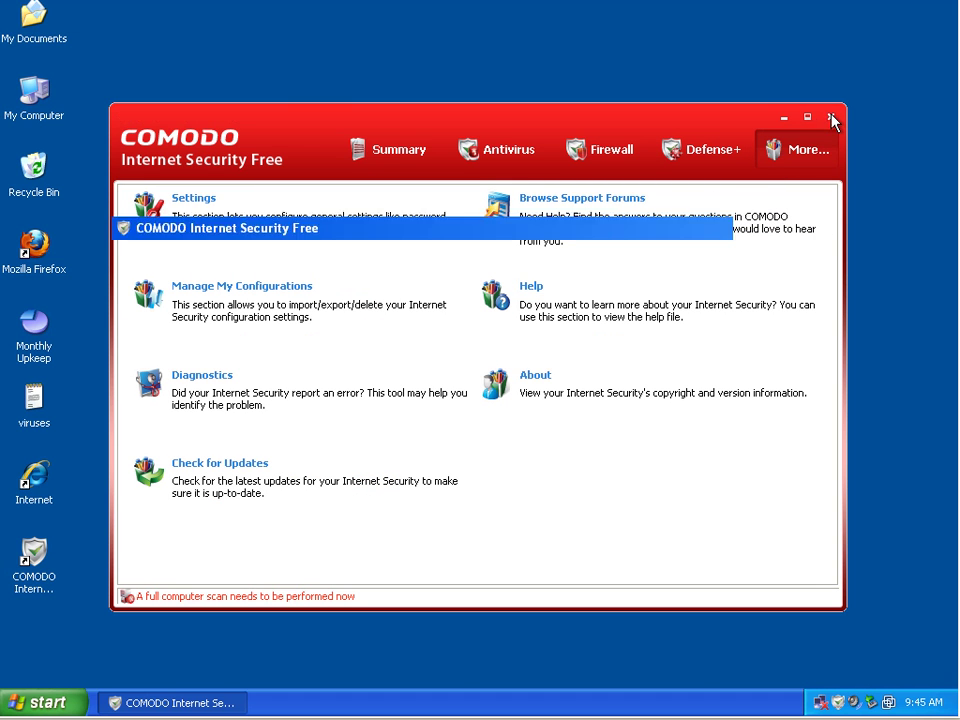
# Reopen Comodo, confirm the virus database is already up to date, and close the window
pyautogui.doubleClick(836, 702)
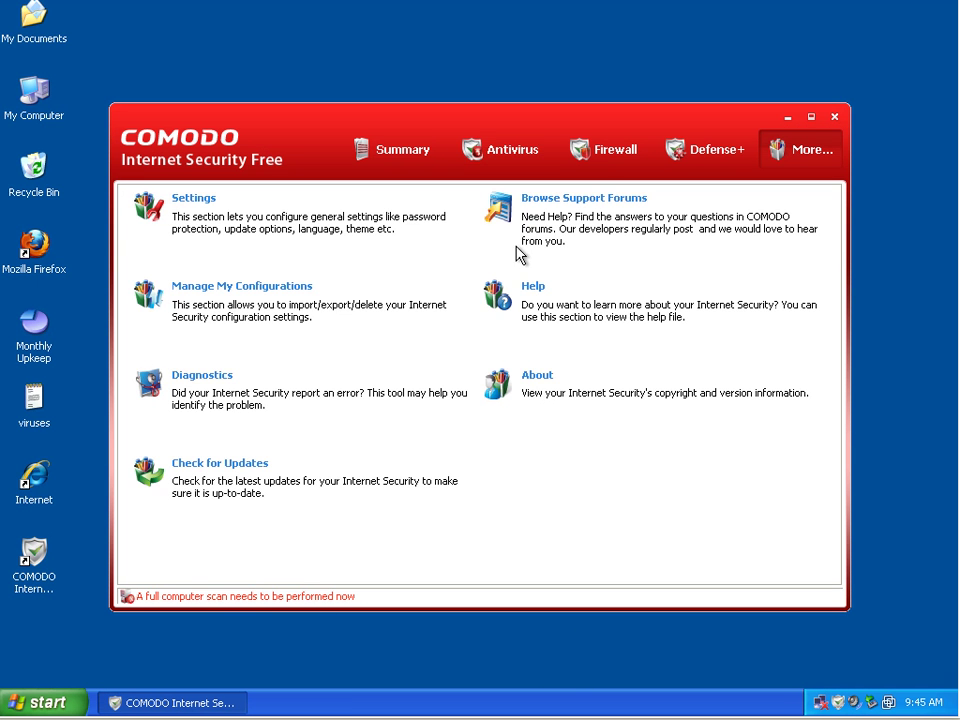
pyautogui.click(489, 150)
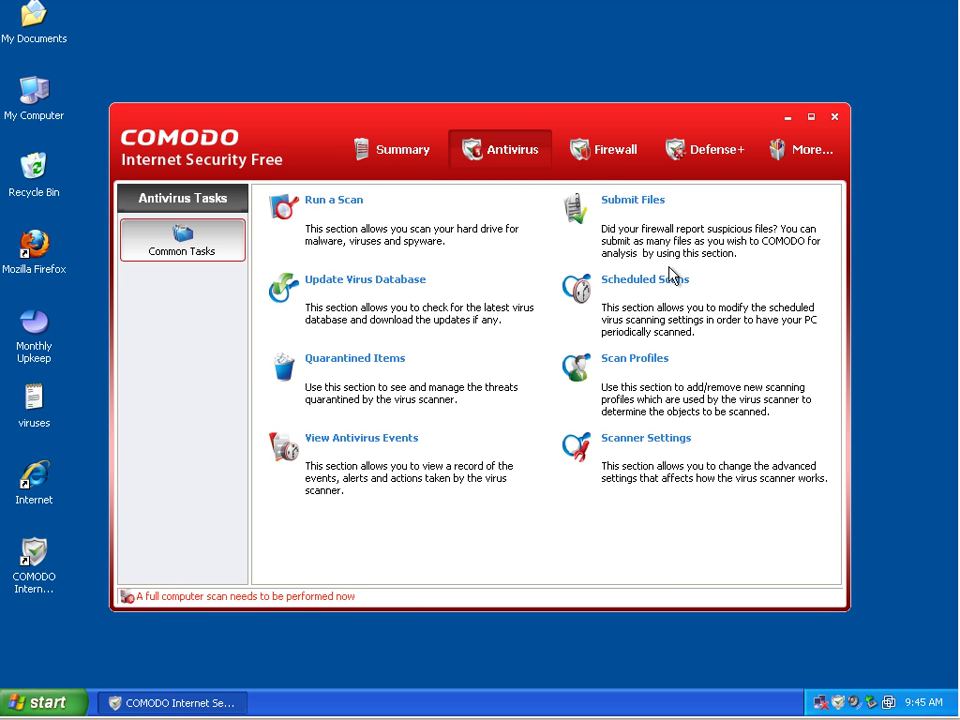
pyautogui.click(366, 280)
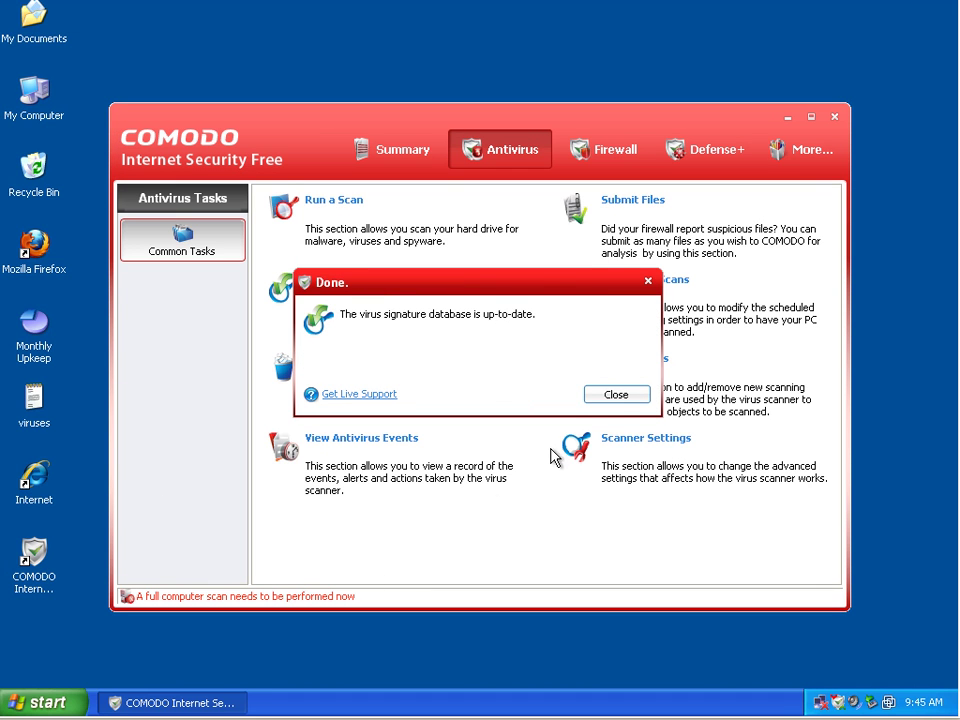
pyautogui.click(614, 395)
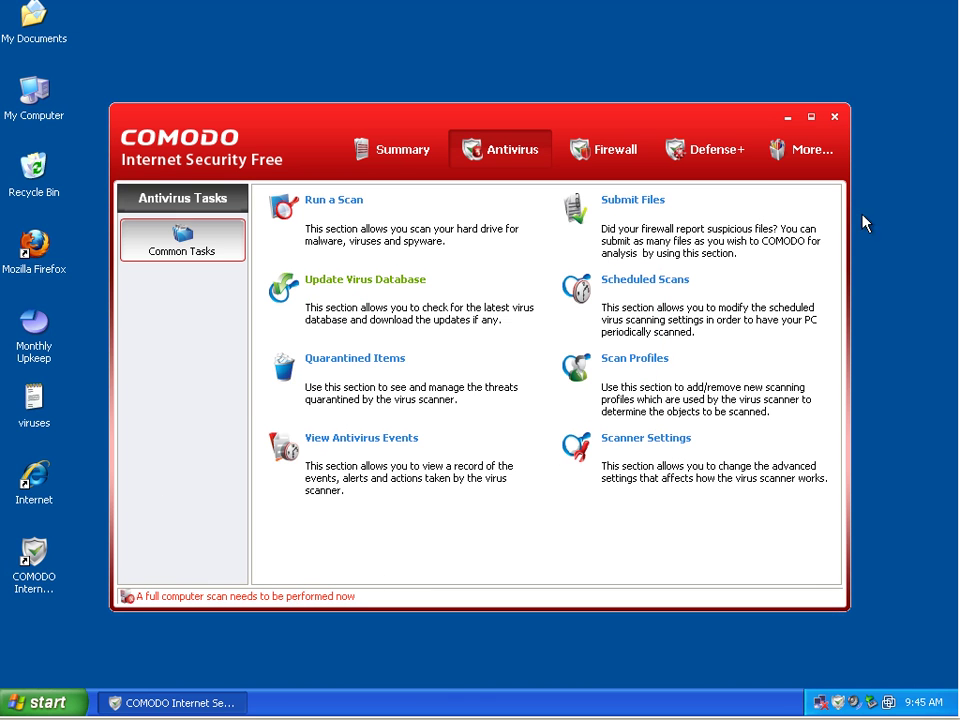
pyautogui.click(835, 119)
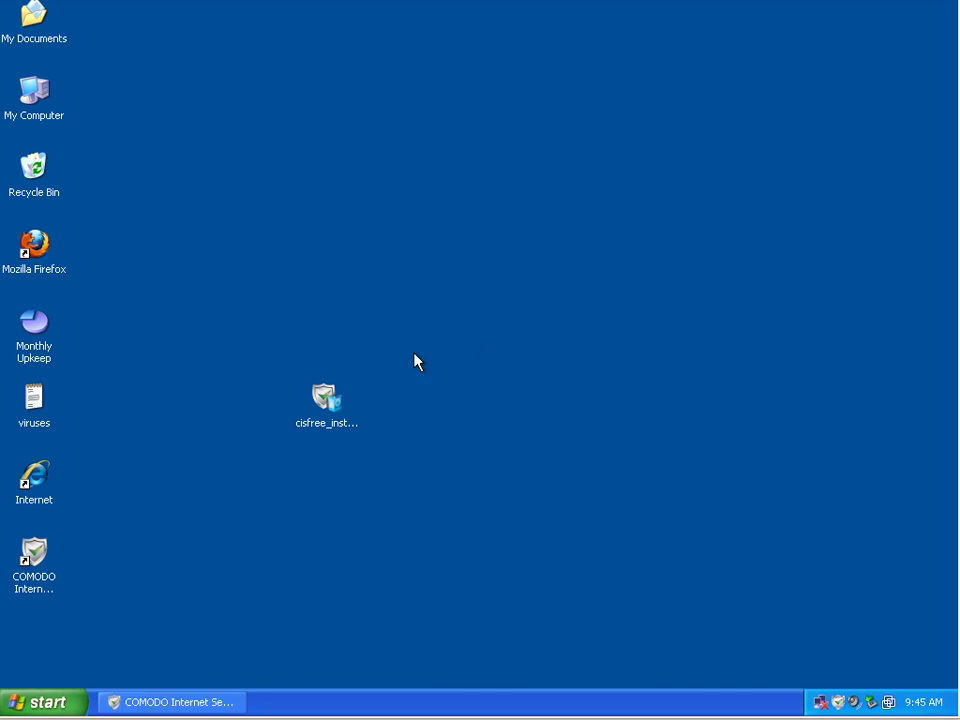
# Launch Internet Explorer maximized, view the HopSurf tab, then show Favorites from the Google tab
pyautogui.click(24, 484)
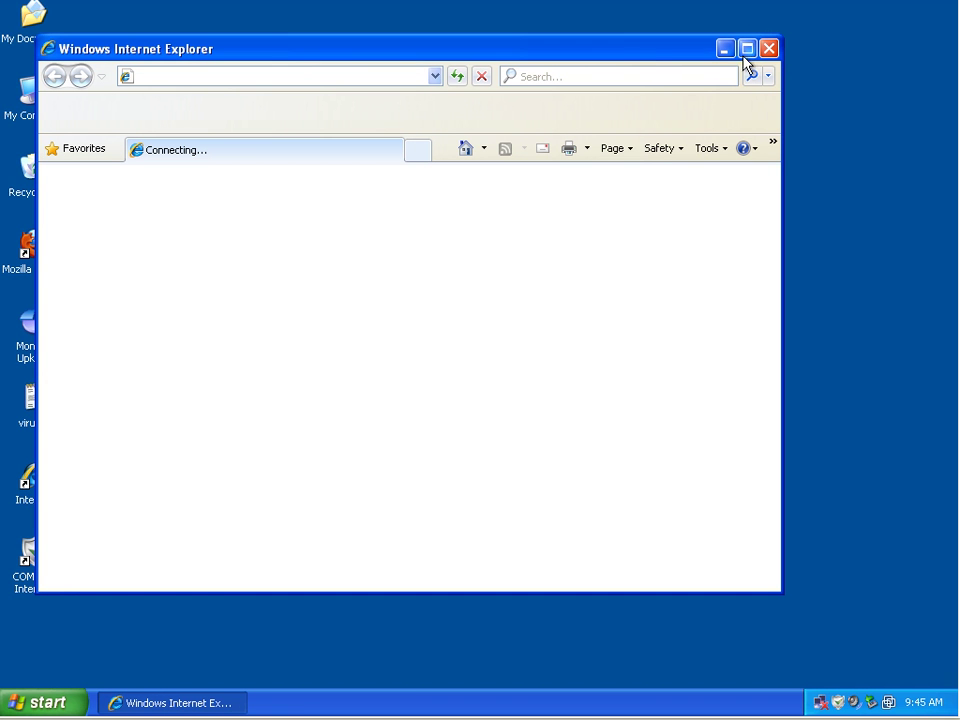
pyautogui.click(748, 49)
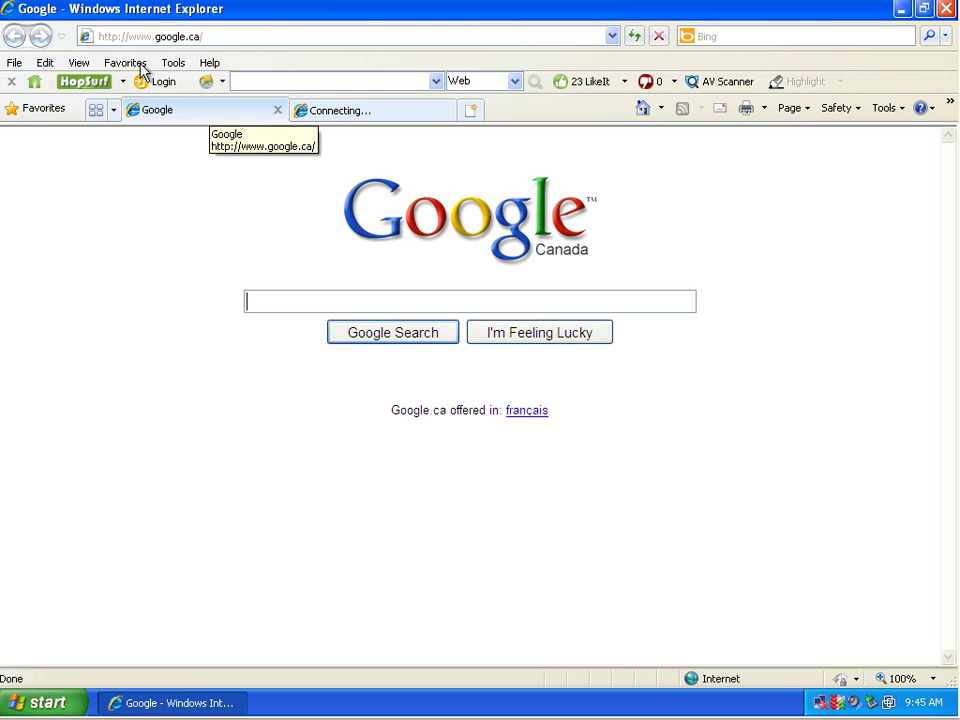
pyautogui.click(122, 84)
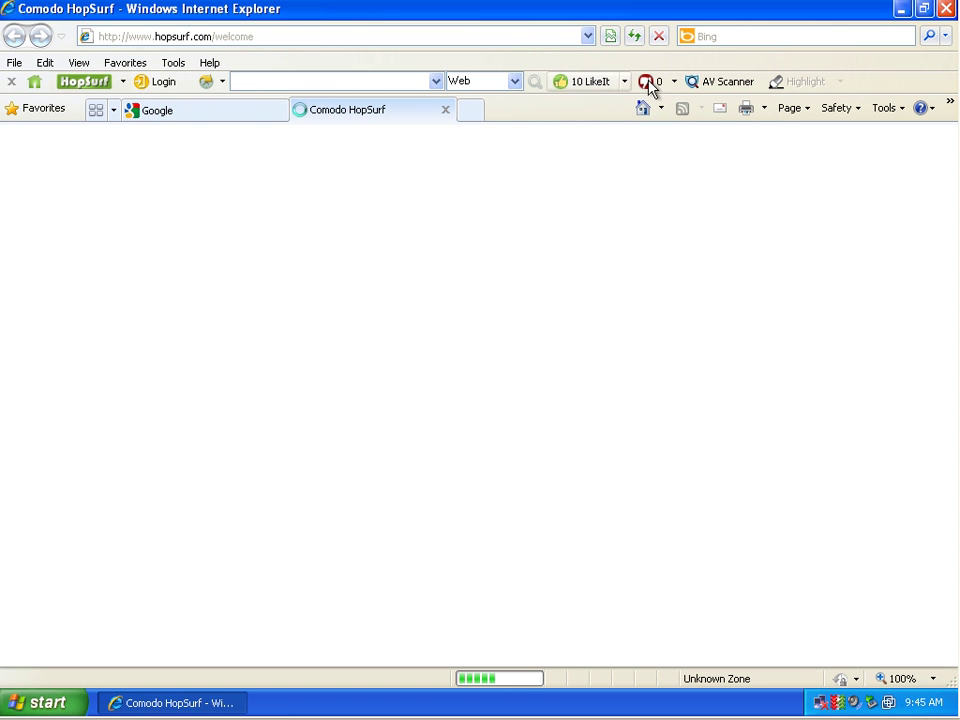
pyautogui.click(191, 112)
pyautogui.click(137, 62)
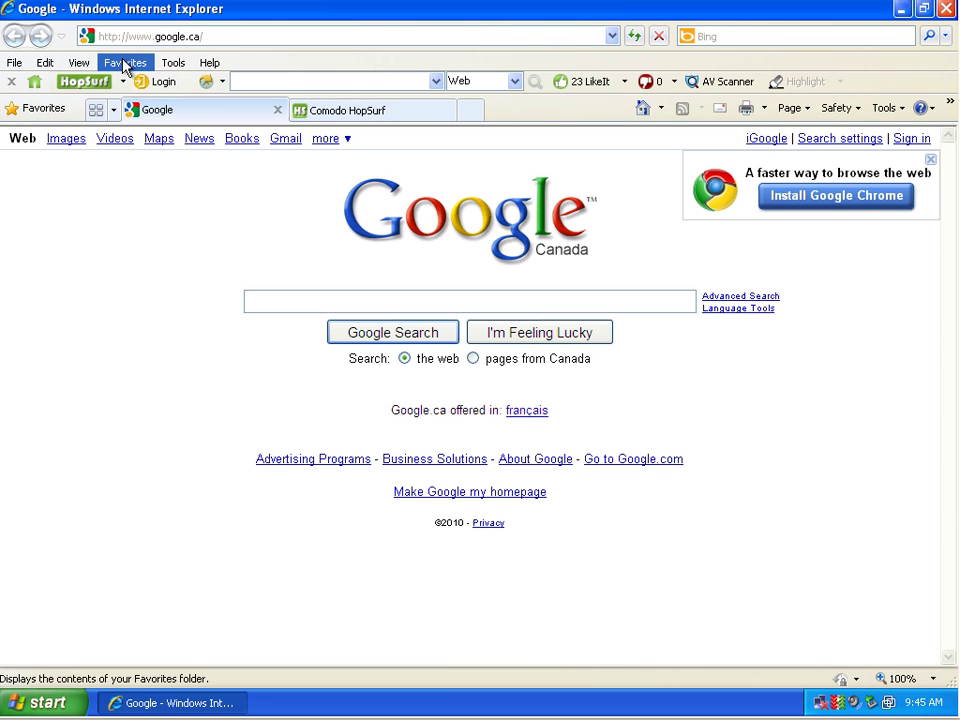
# Load Malware Domain List and copy the first link, pedrodepako.biz/forum/user/setup.exe
pyautogui.click(165, 209)
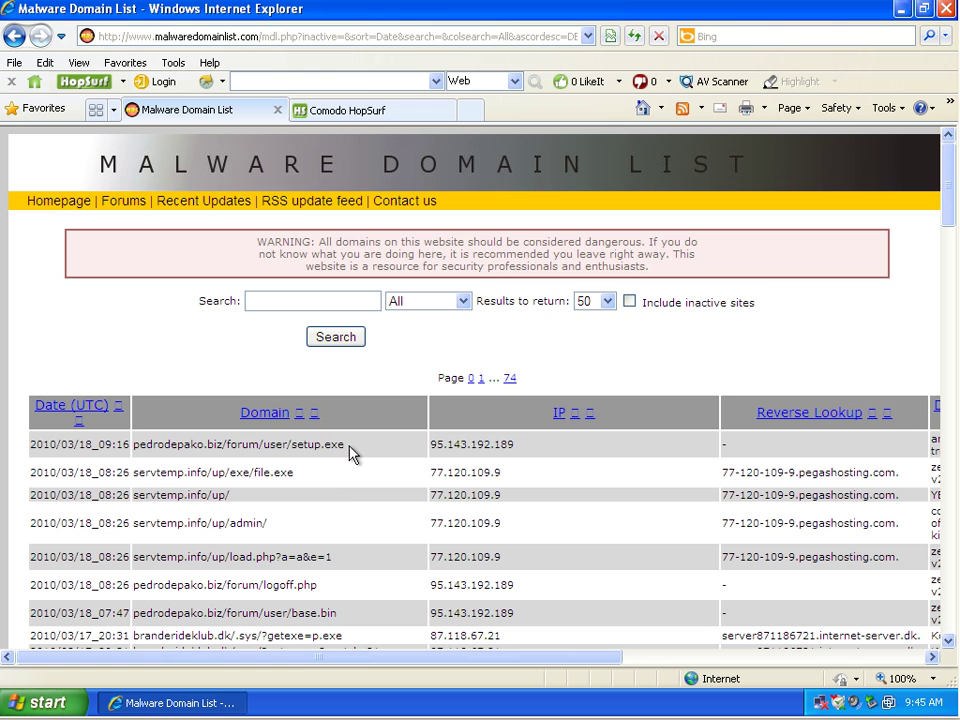
pyautogui.moveTo(346, 445); pyautogui.dragTo(133, 445)
pyautogui.rightClick(157, 444)
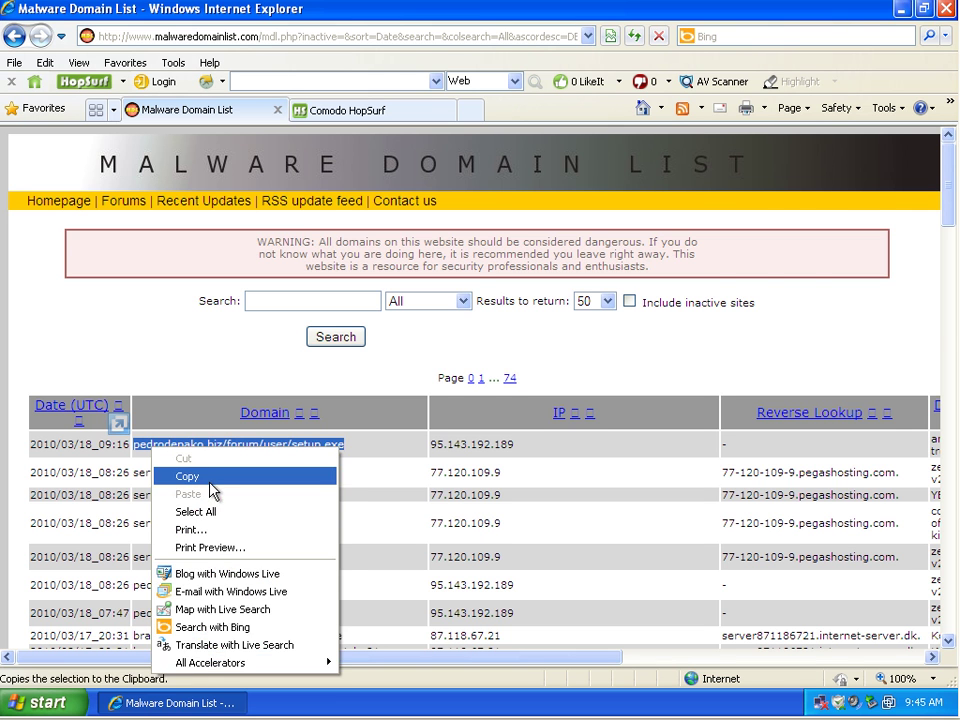
pyautogui.click(210, 476)
# Load the setup.exe link in the HopSurf tab and run the download
pyautogui.click(343, 118)
pyautogui.click(205, 37)
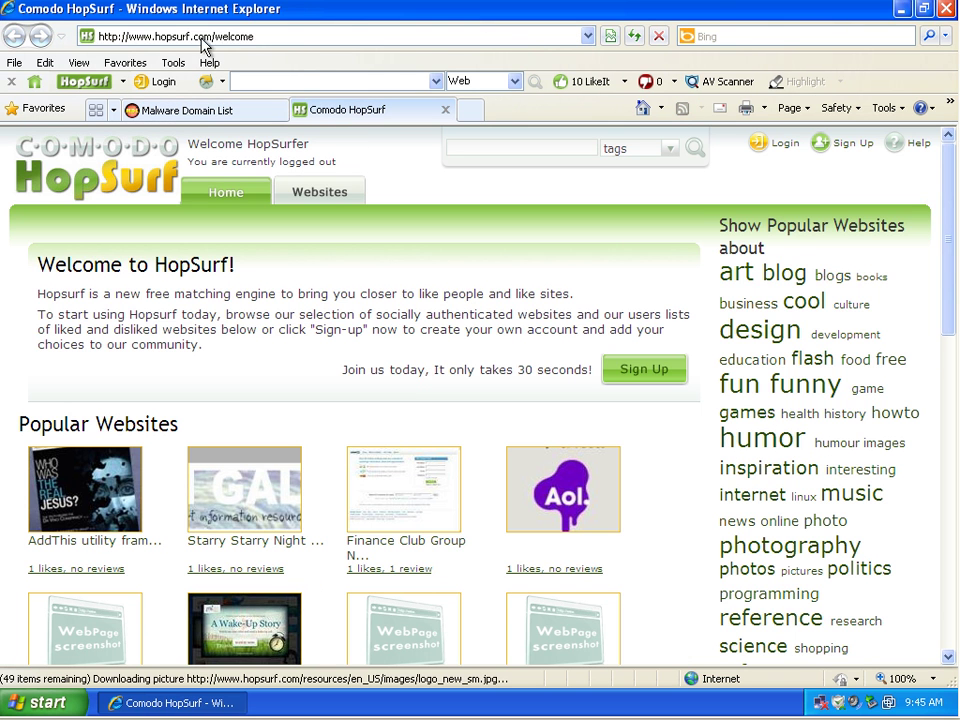
pyautogui.rightClick(205, 37)
pyautogui.click(227, 100)
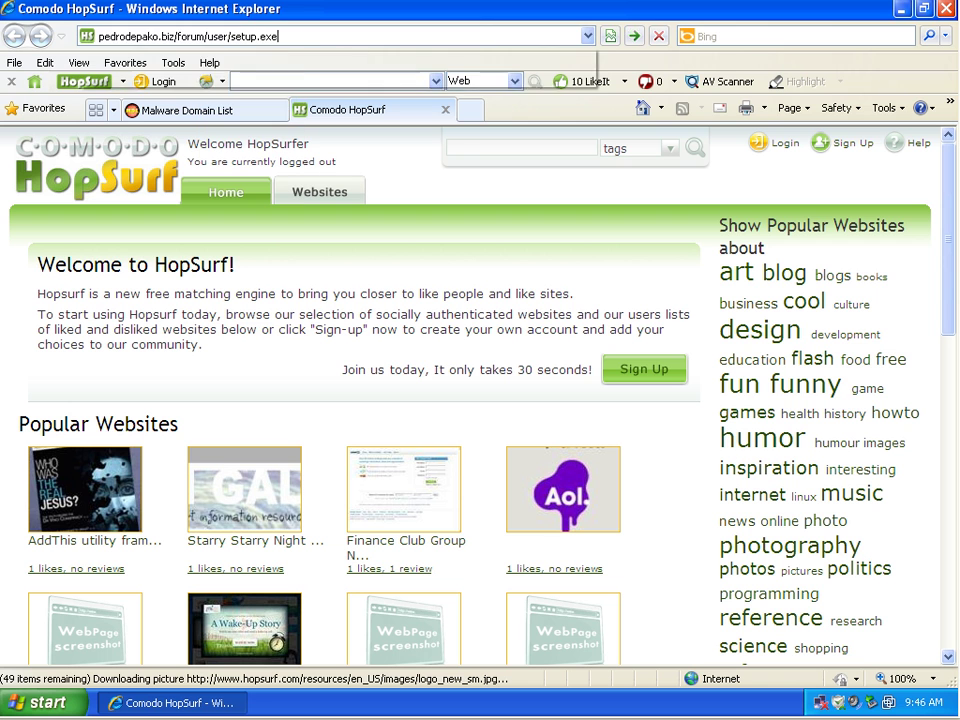
pyautogui.click(633, 36)
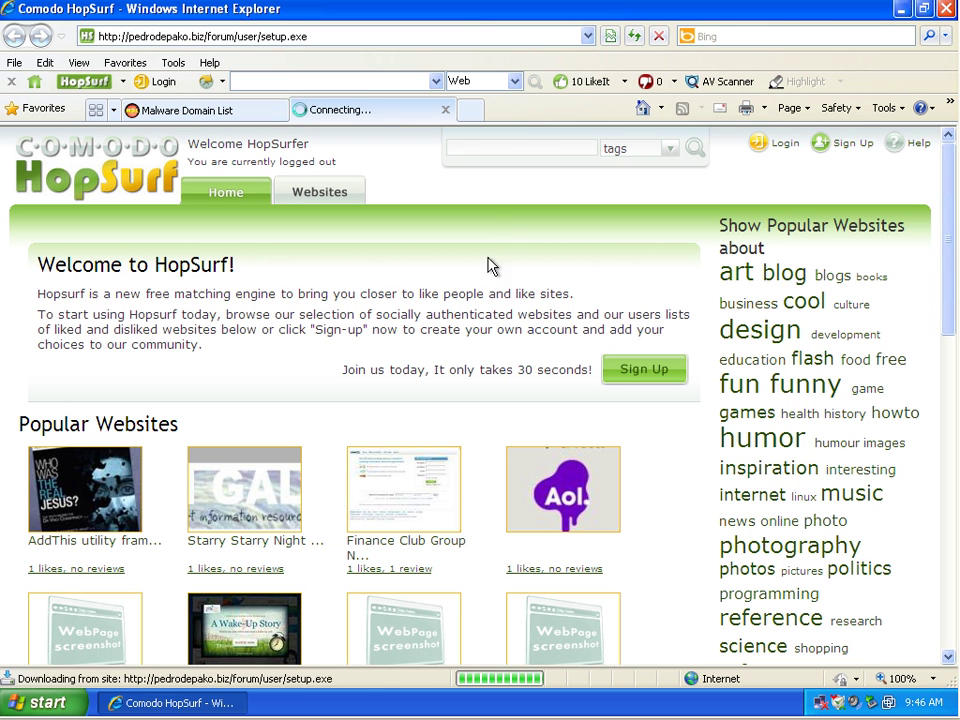
pyautogui.click(338, 710)
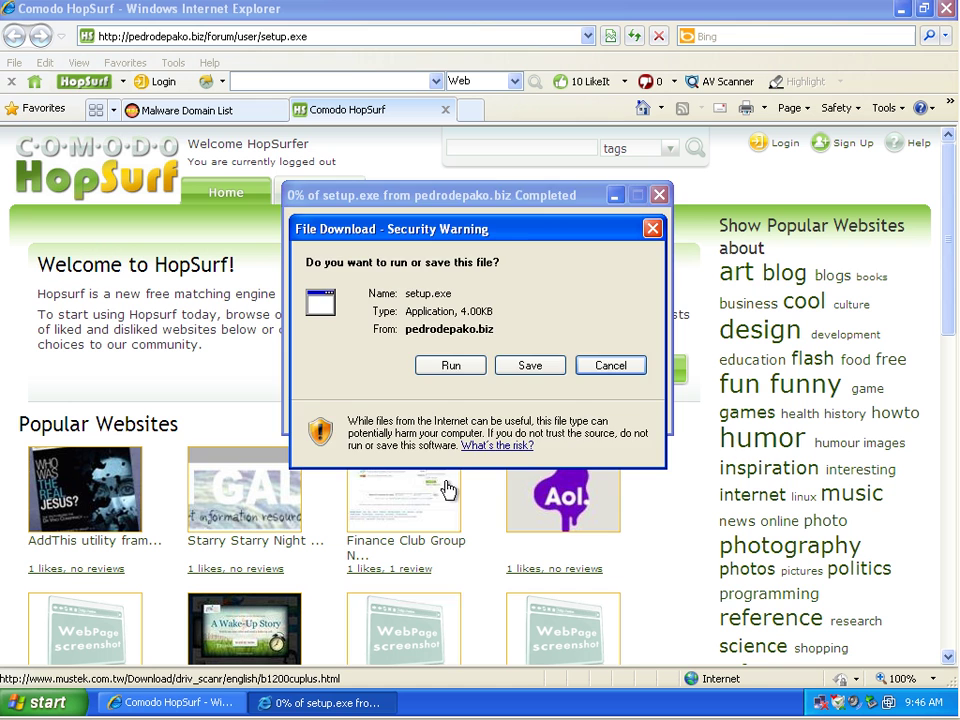
# Run setup.exe past the publisher warning and Allow it in Defense+ without submitting it for analysis
pyautogui.click(407, 364)
pyautogui.click(512, 298)
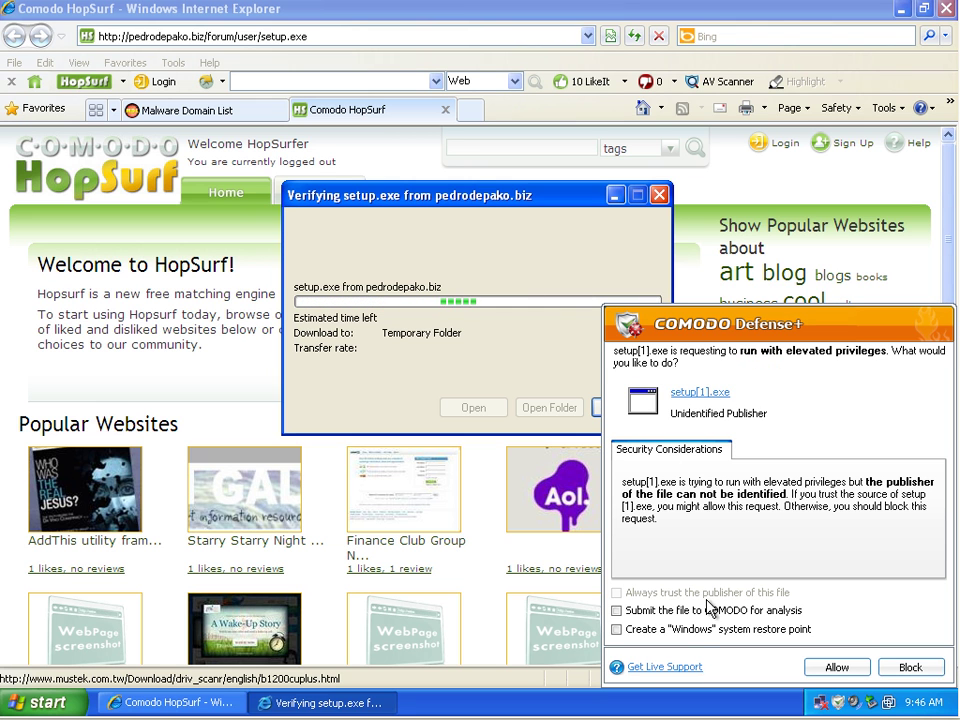
pyautogui.click(660, 611)
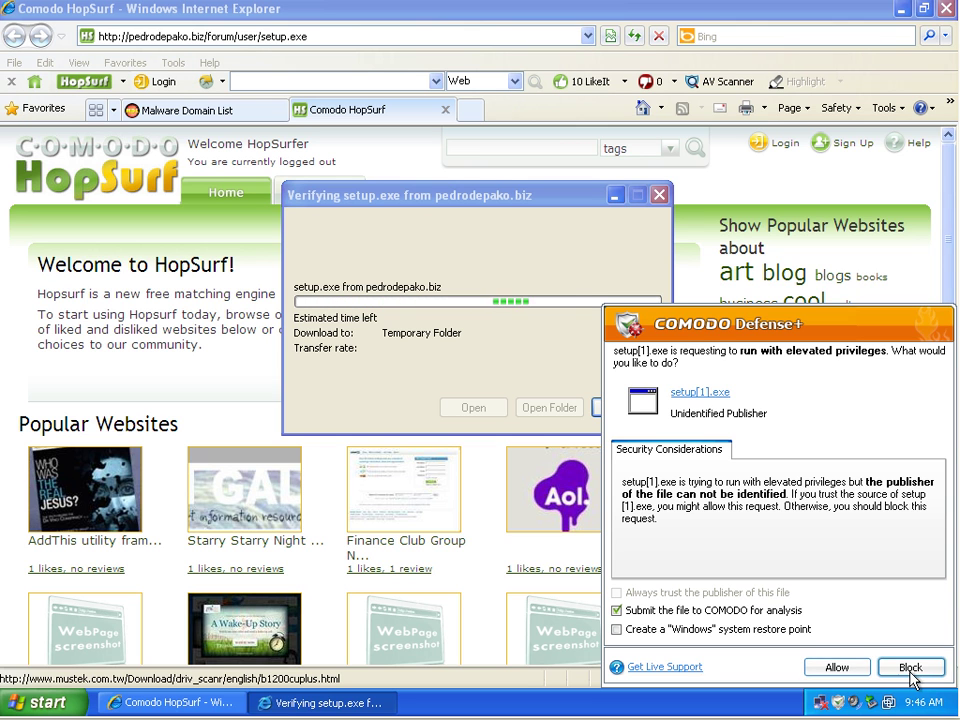
pyautogui.click(746, 610)
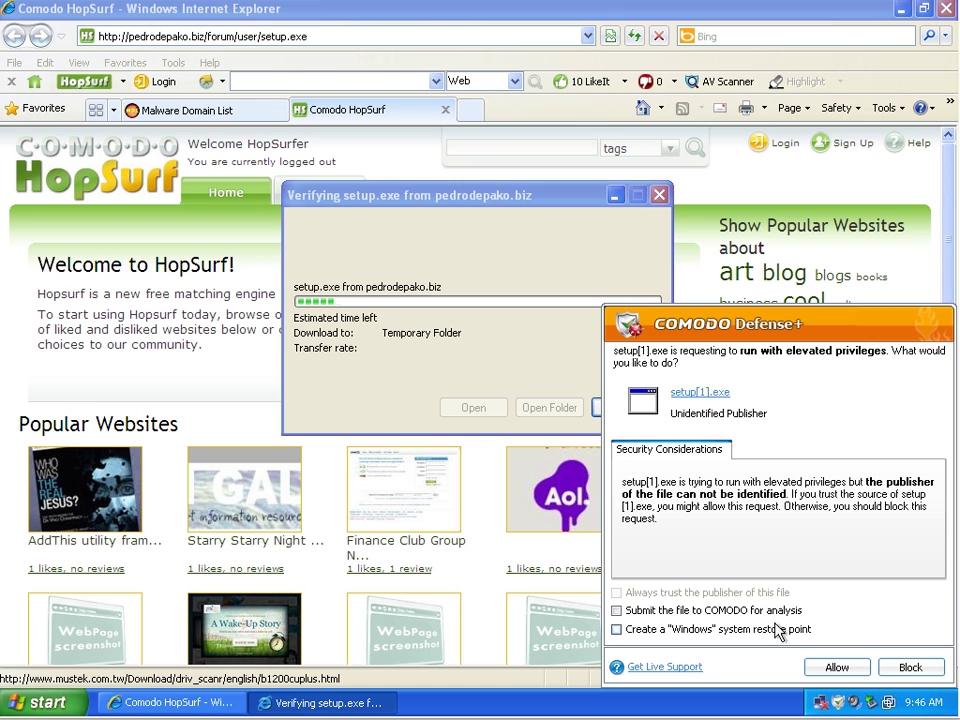
pyautogui.click(840, 668)
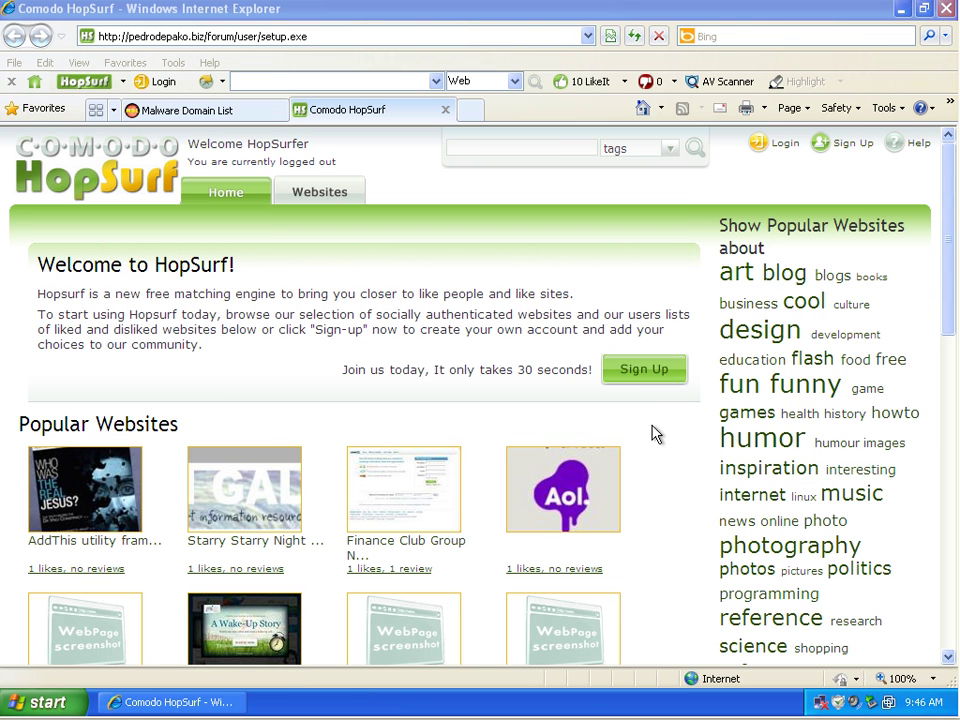
# Copy the second-row servtemp.info file.exe link from Malware Domain List
pyautogui.click(222, 114)
pyautogui.moveTo(296, 474); pyautogui.dragTo(156, 482)
pyautogui.rightClick(162, 479)
pyautogui.click(197, 504)
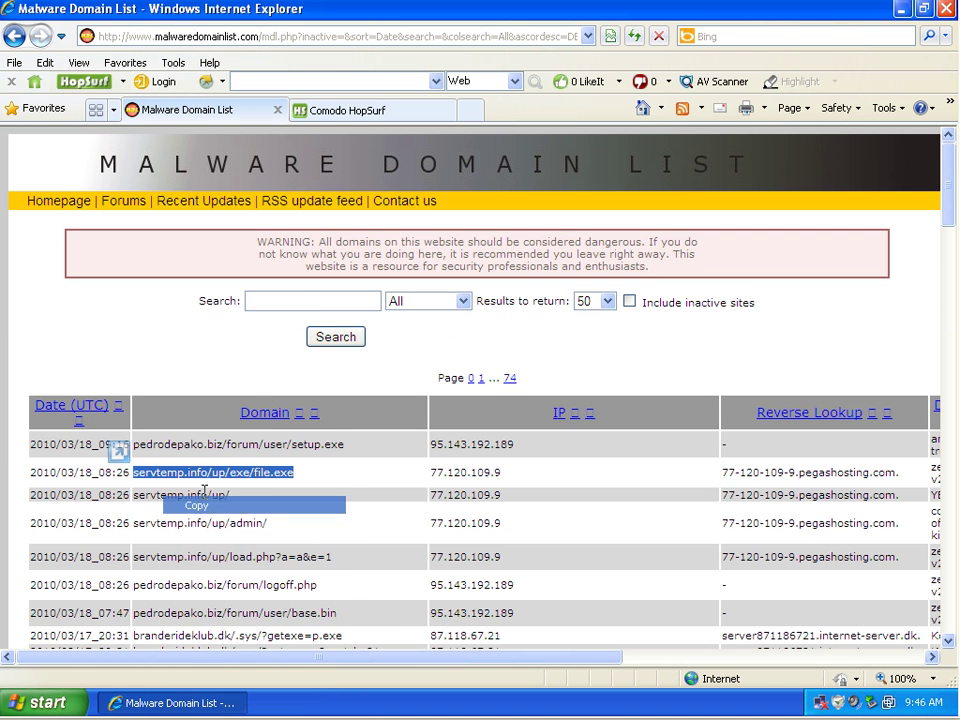
# Load the file.exe link in the HopSurf tab, run it, and close the sandbox notice
pyautogui.click(358, 112)
pyautogui.click(238, 38)
pyautogui.rightClick(220, 40)
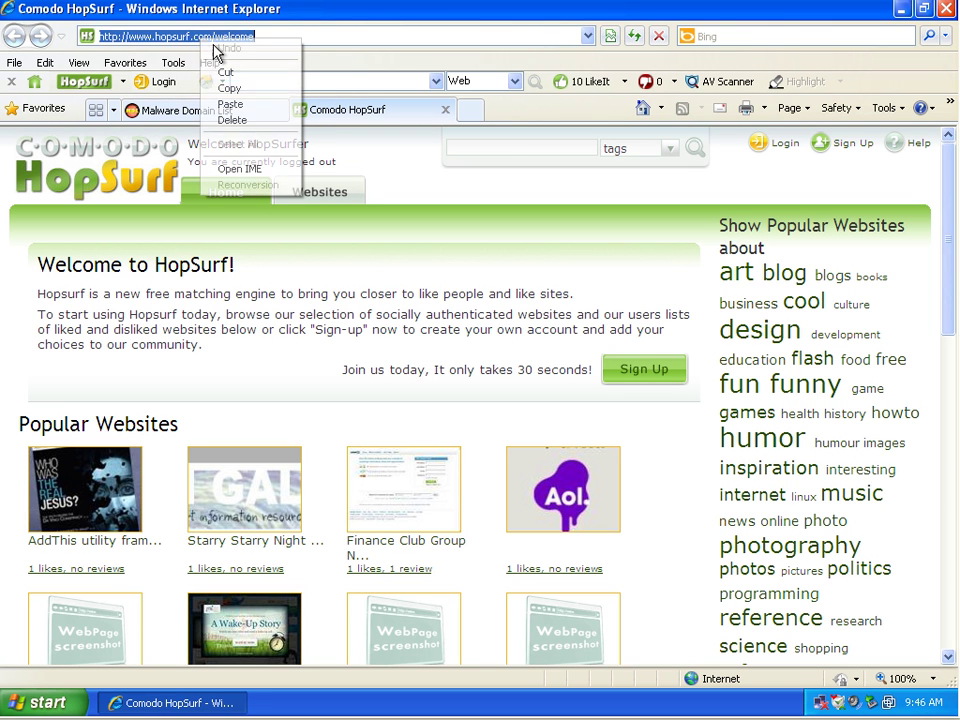
pyautogui.click(240, 100)
pyautogui.click(610, 38)
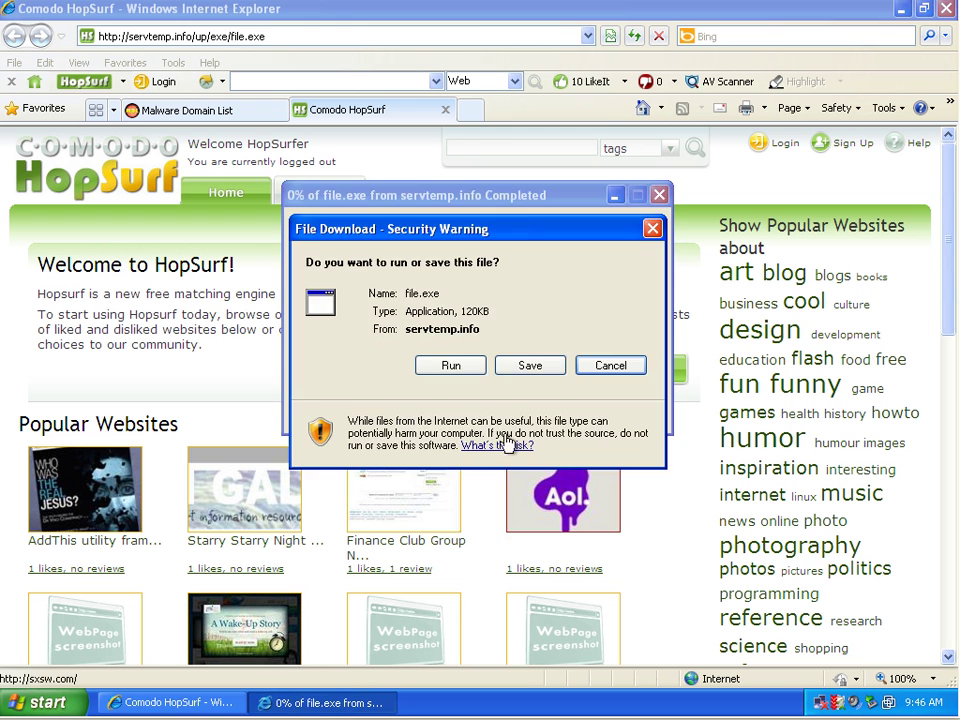
pyautogui.click(393, 363)
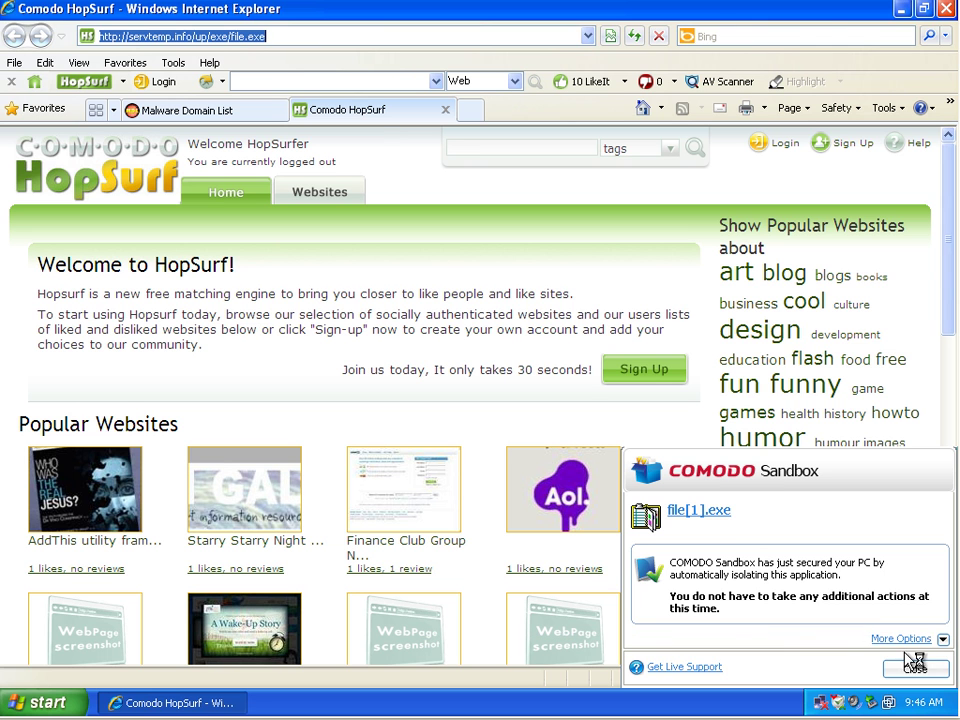
pyautogui.click(913, 664)
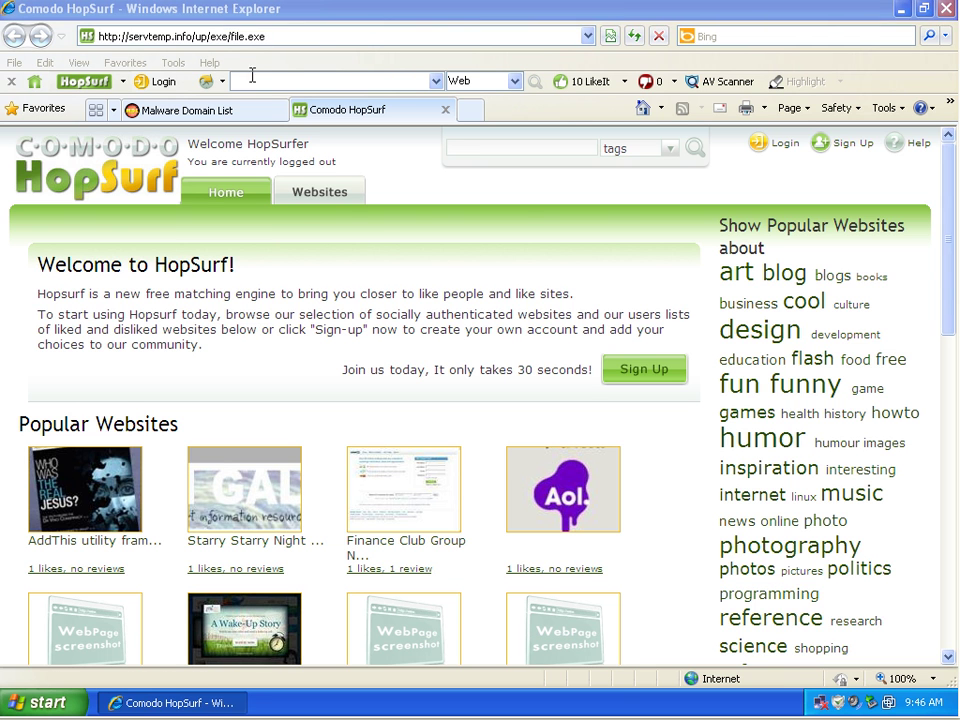
# Copy the branderideklub.dk p.exe link from further down Malware Domain List
pyautogui.click(236, 110)
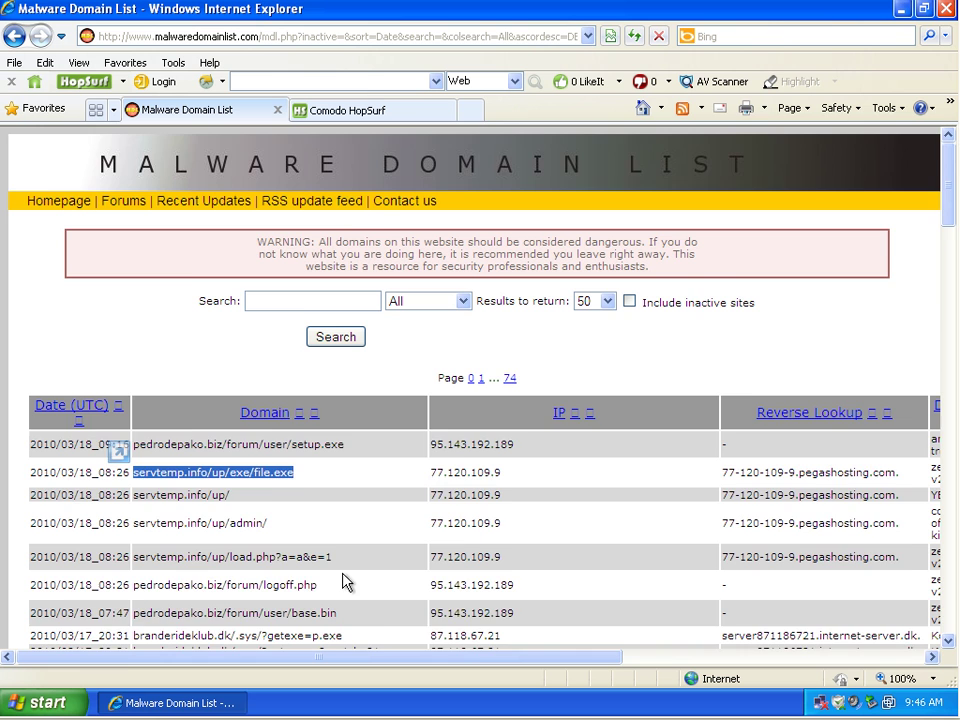
pyautogui.scroll(-1, 345, 583)
pyautogui.moveTo(355, 563); pyautogui.dragTo(174, 563)
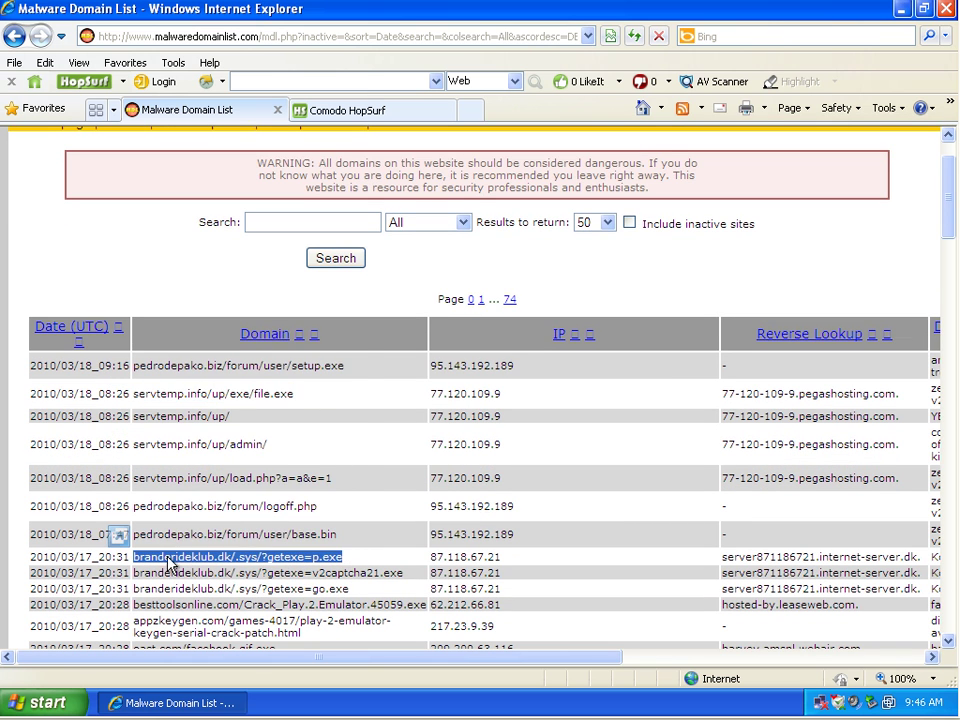
pyautogui.rightClick(176, 558)
pyautogui.click(214, 360)
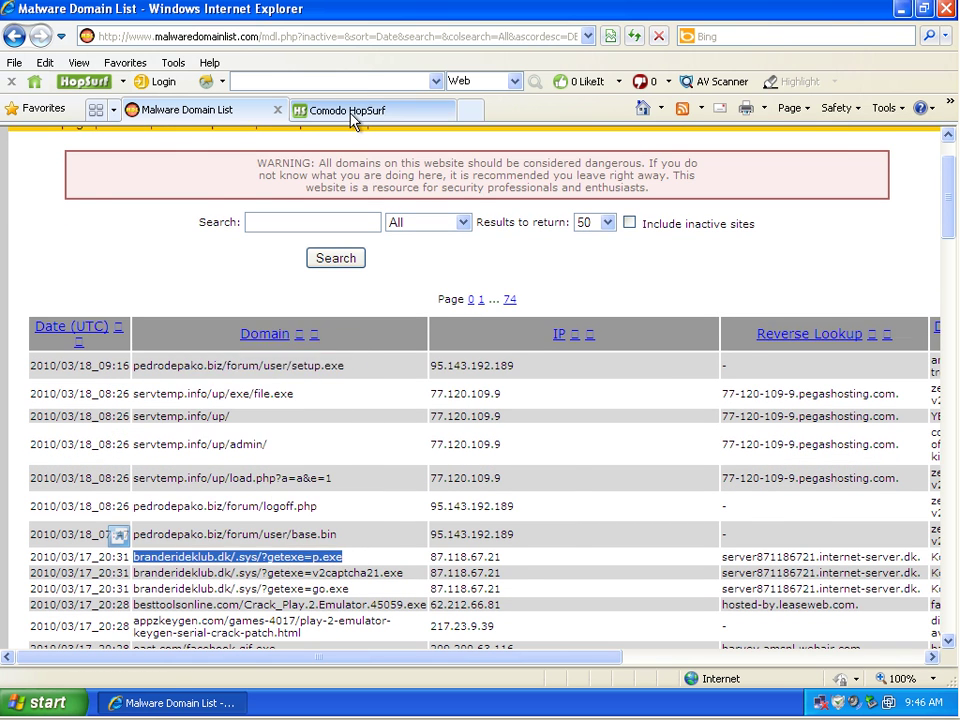
# Load p.exe in the HopSurf tab, run it, clean the detection, and return to Malware Domain List
pyautogui.click(346, 110)
pyautogui.click(212, 37)
pyautogui.rightClick(212, 37)
pyautogui.click(264, 101)
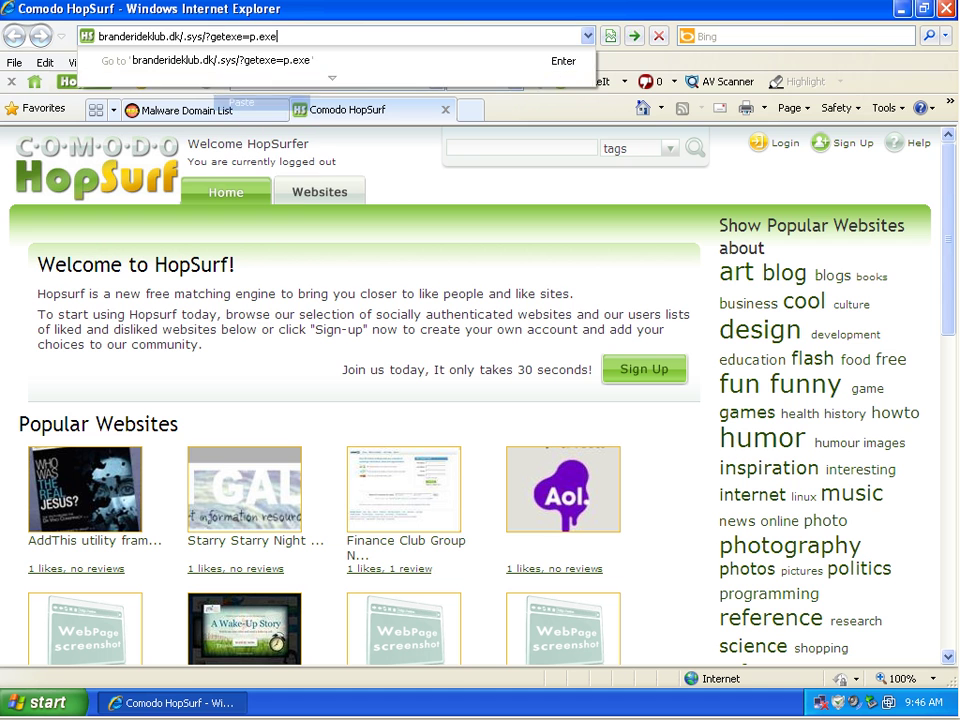
pyautogui.click(634, 36)
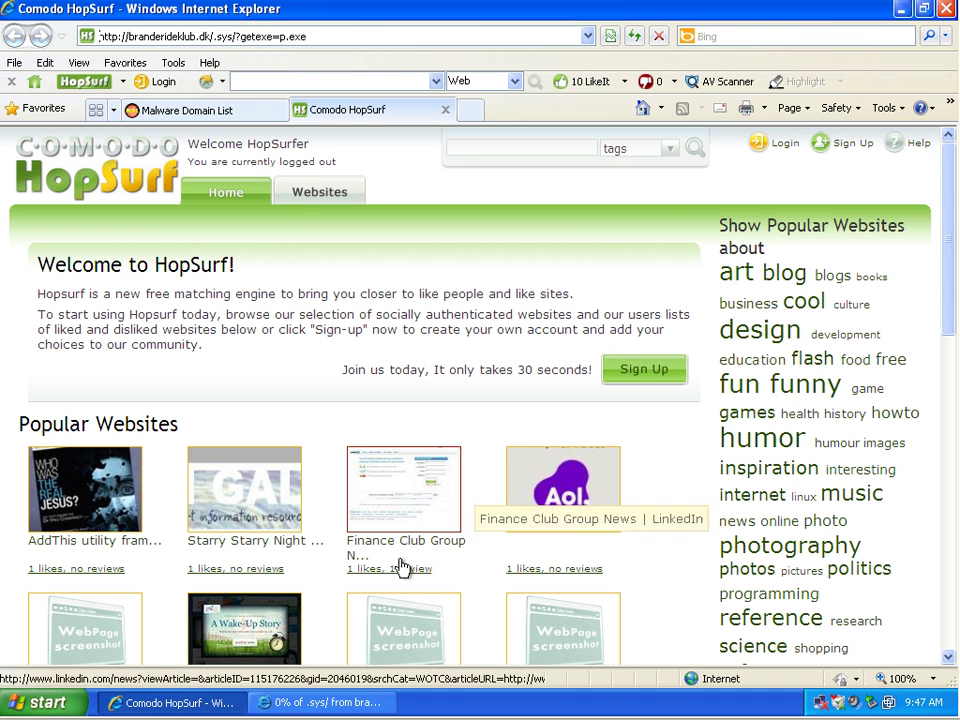
pyautogui.click(450, 366)
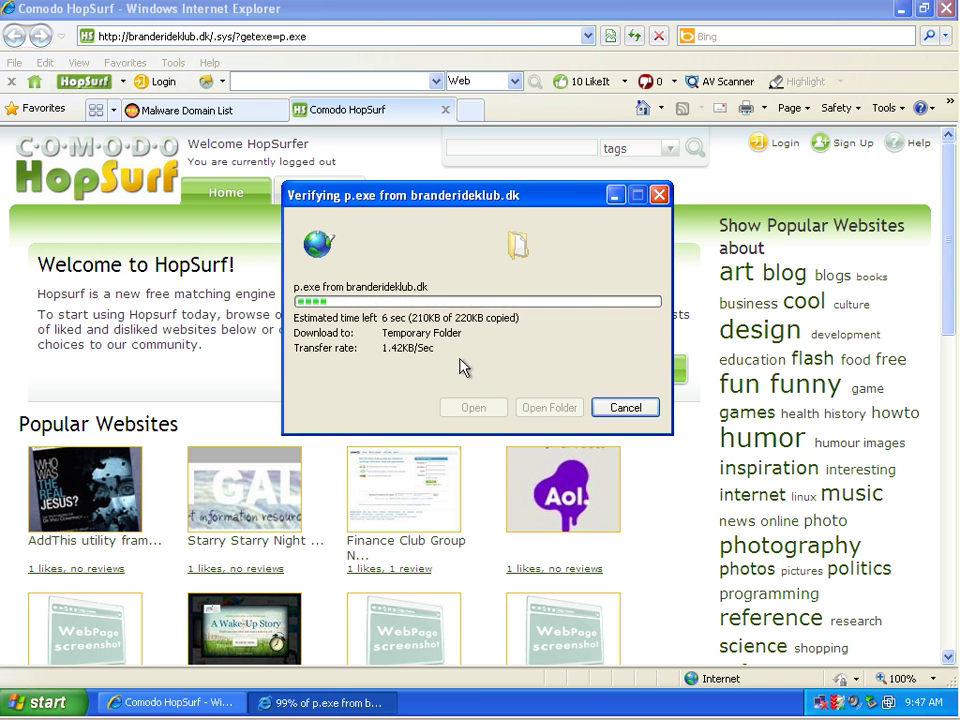
pyautogui.click(541, 328)
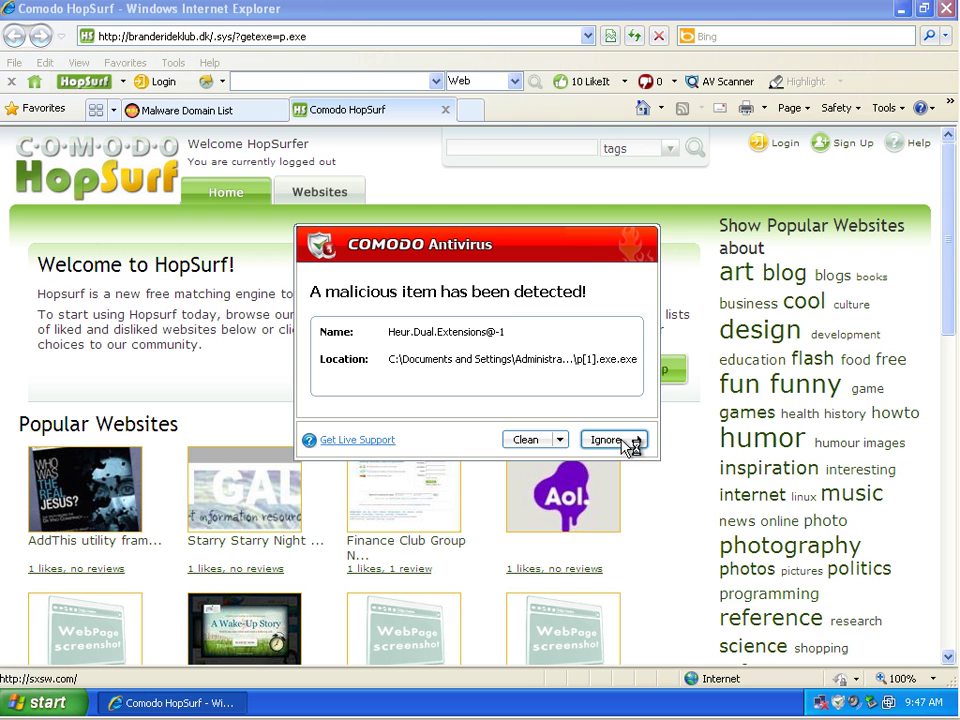
pyautogui.click(532, 442)
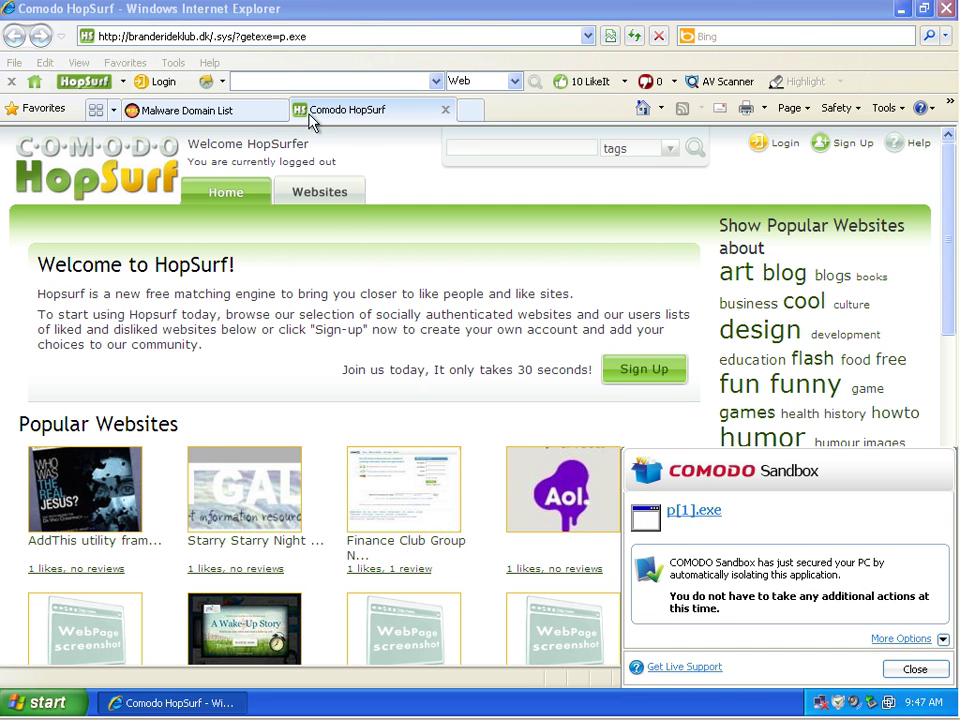
pyautogui.click(240, 111)
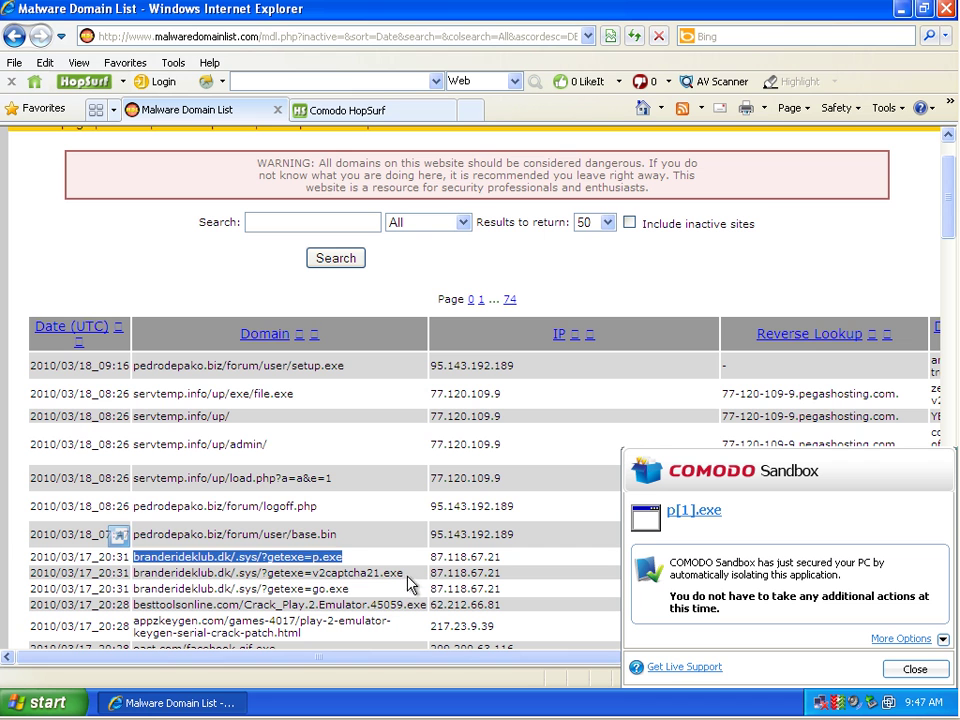
# Copy the v2captcha21.exe link and paste it into the HopSurf tab's address bar
pyautogui.moveTo(407, 576); pyautogui.dragTo(134, 573)
pyautogui.rightClick(168, 571)
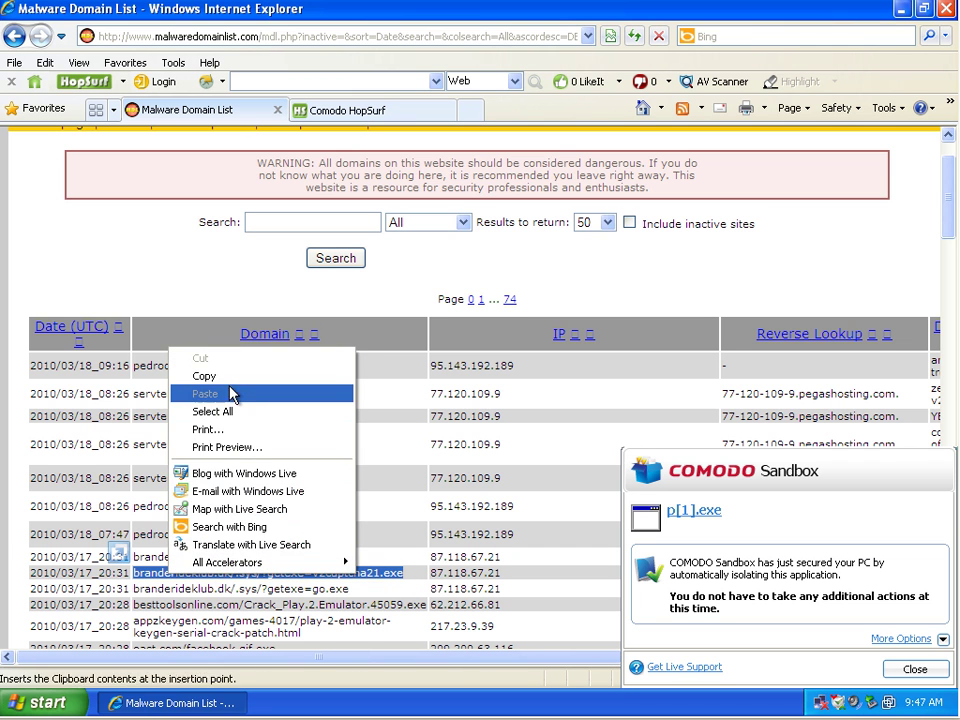
pyautogui.press('Escape')
pyautogui.click(405, 112)
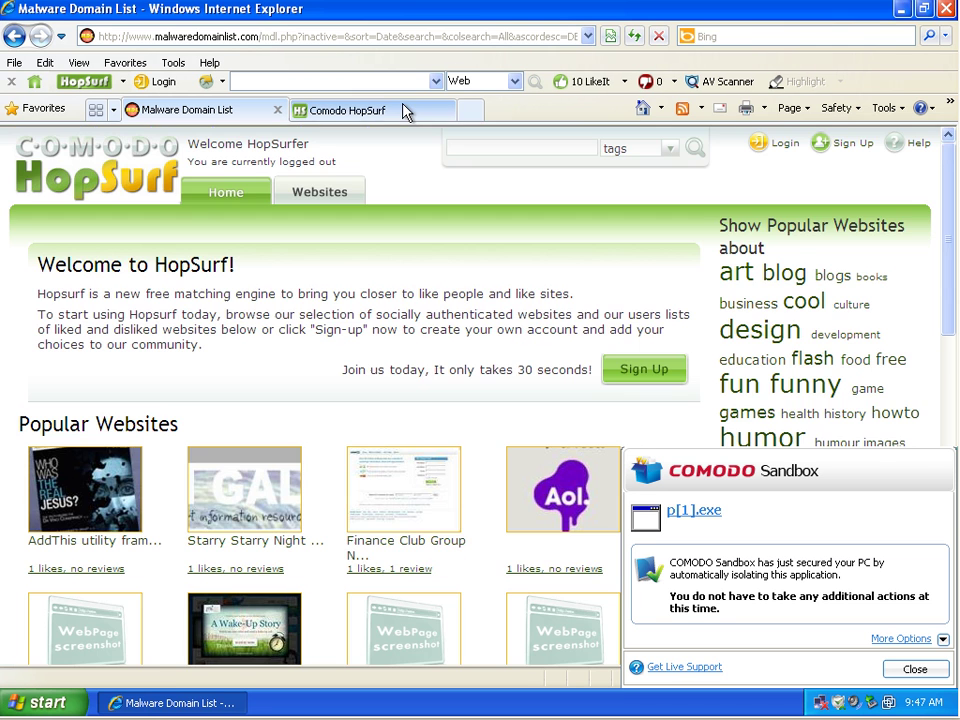
pyautogui.click(200, 36)
pyautogui.rightClick(240, 36)
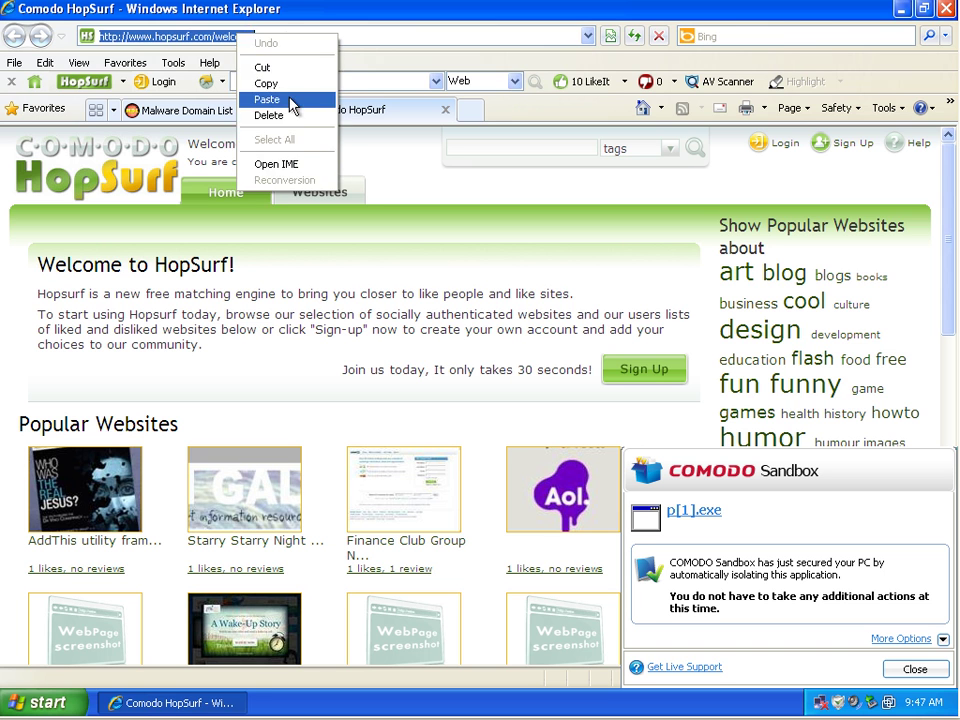
pyautogui.click(268, 100)
# Run v2captcha21.exe, clean the TrojWare.Win32.TrojanDropper.Agent detection, and return to Malware Domain List
pyautogui.click(632, 37)
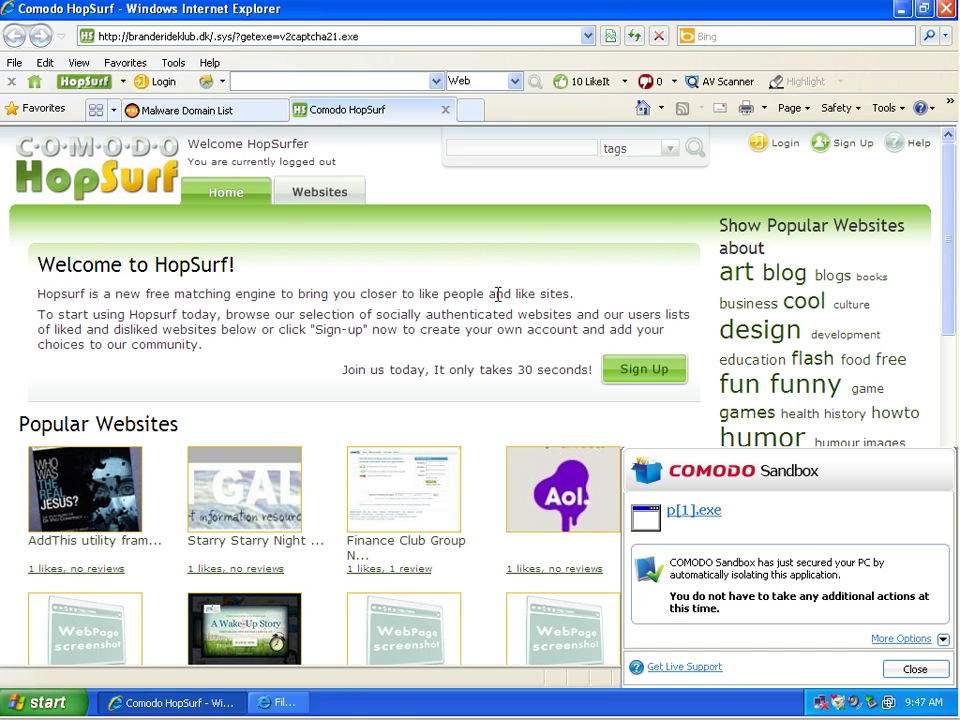
pyautogui.click(338, 703)
pyautogui.click(448, 365)
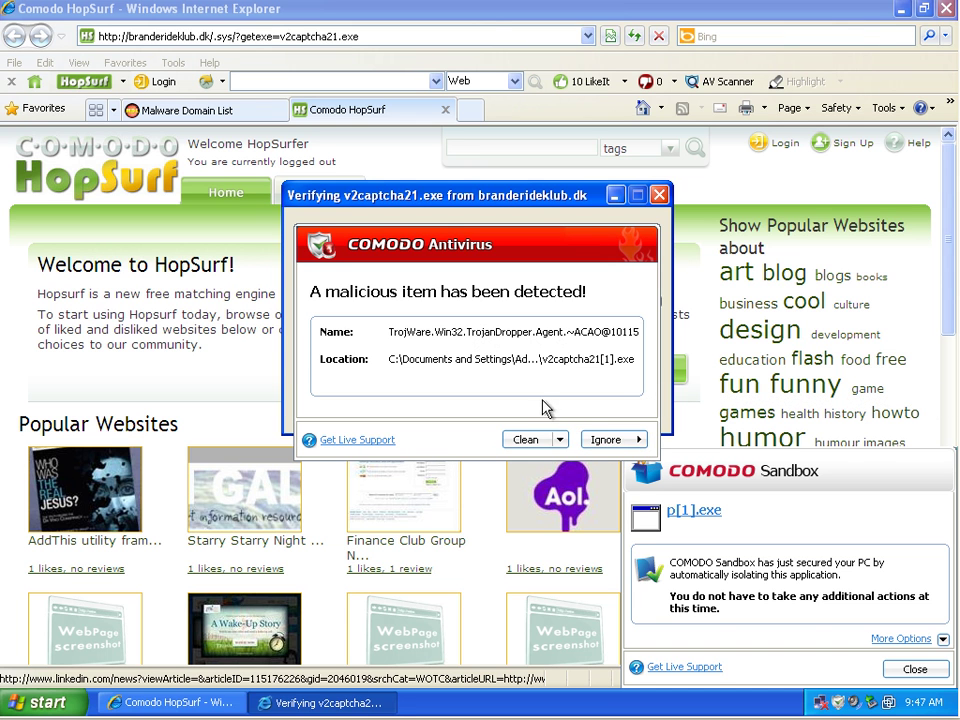
pyautogui.click(538, 440)
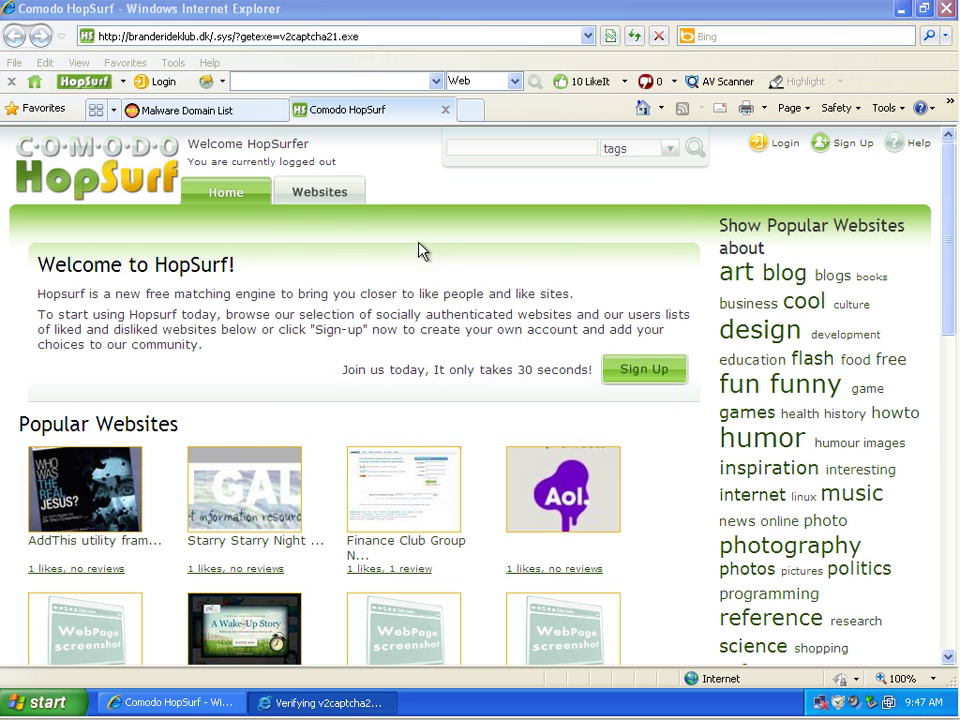
pyautogui.click(208, 111)
# Copy the go.exe link from lower down Malware Domain List
pyautogui.scroll(-2, 370, 590)
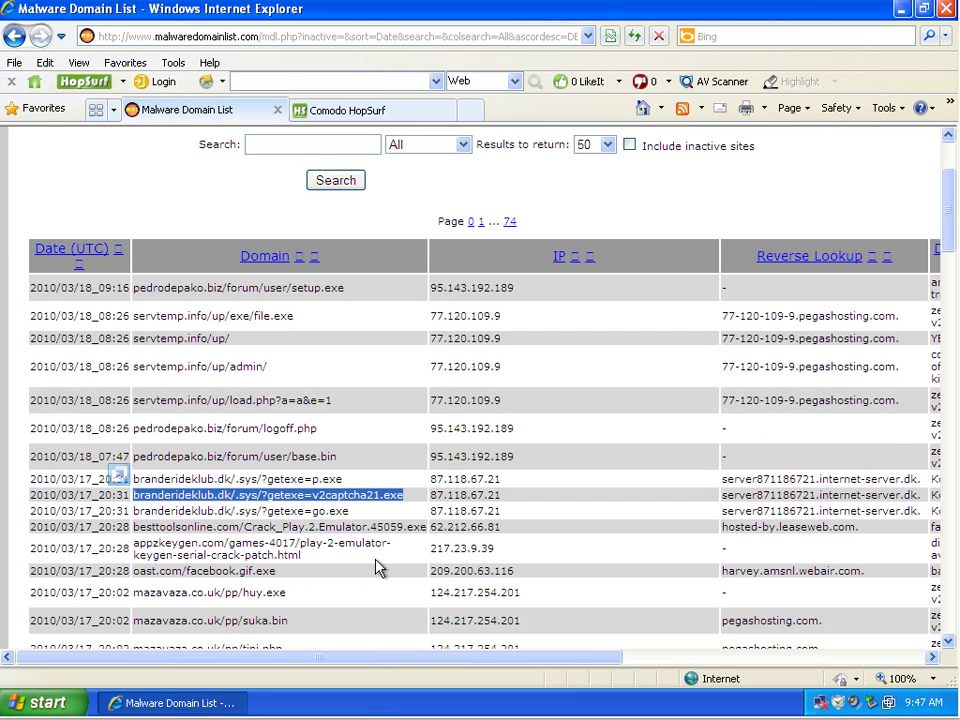
pyautogui.moveTo(365, 512); pyautogui.dragTo(137, 511)
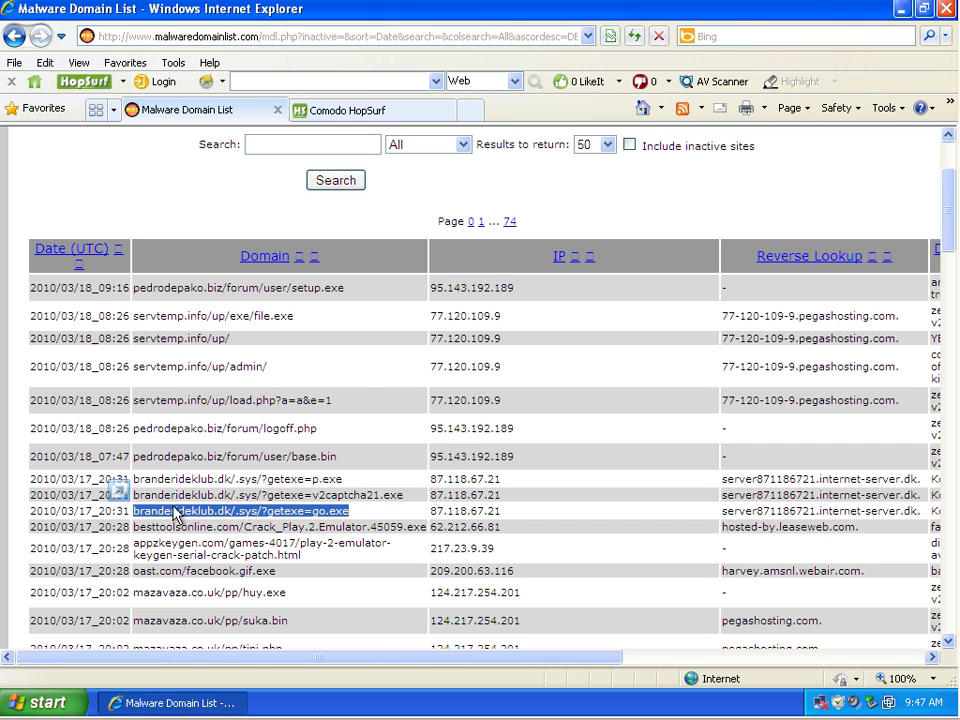
pyautogui.rightClick(187, 511)
pyautogui.click(240, 310)
# Load go.exe in the HopSurf tab, run it, and clean the TrojWare.Win32.Trojan.Agent.Gen detection
pyautogui.click(320, 113)
pyautogui.rightClick(228, 39)
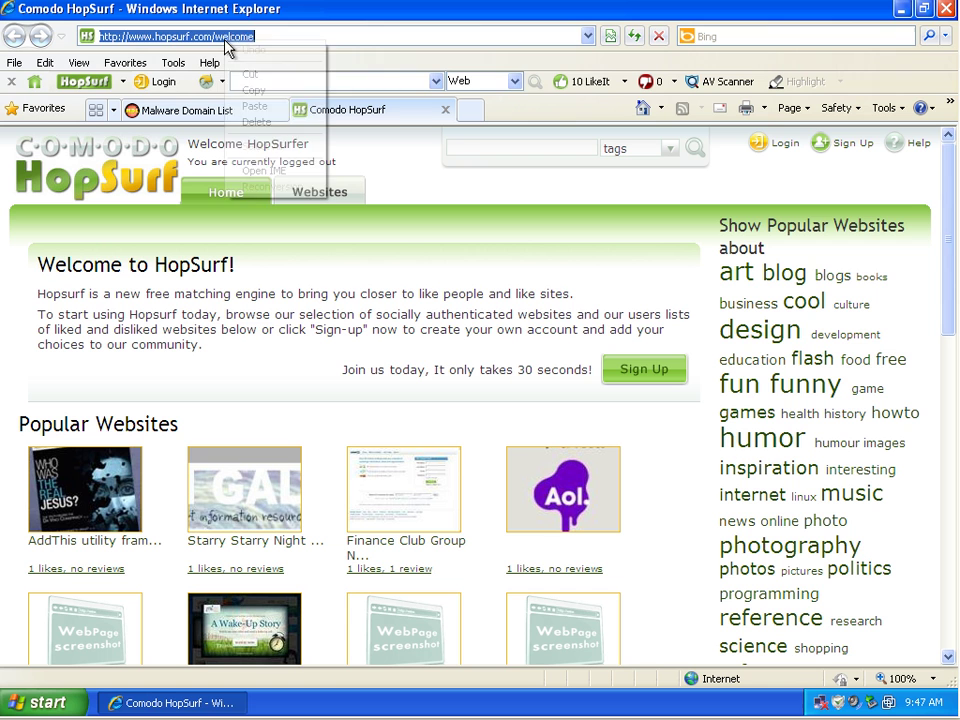
pyautogui.click(252, 103)
pyautogui.click(634, 36)
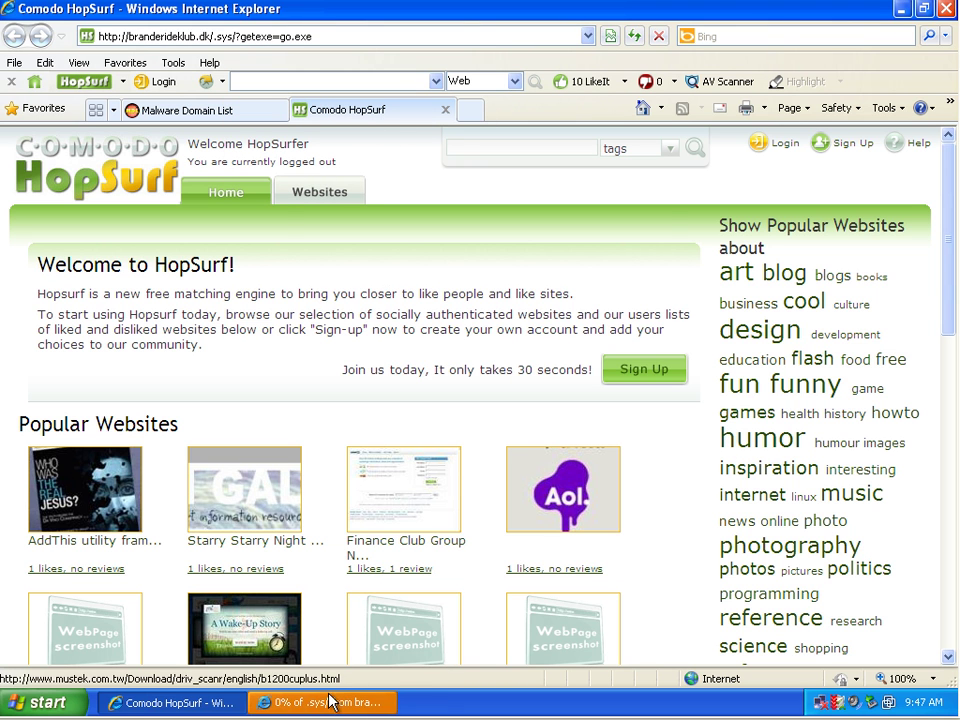
pyautogui.click(446, 366)
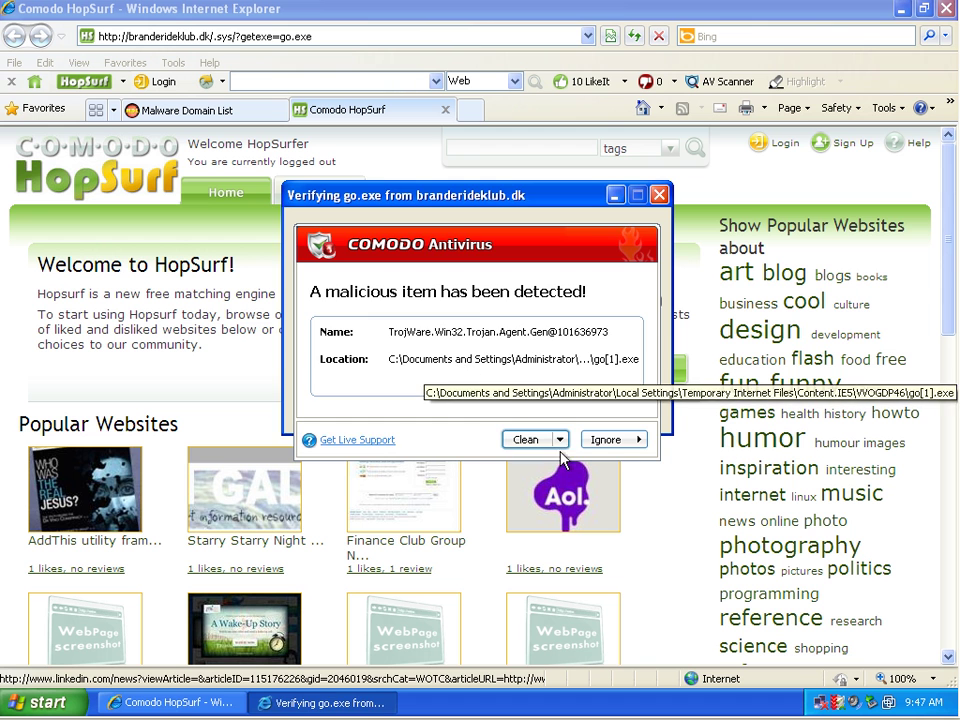
pyautogui.click(525, 440)
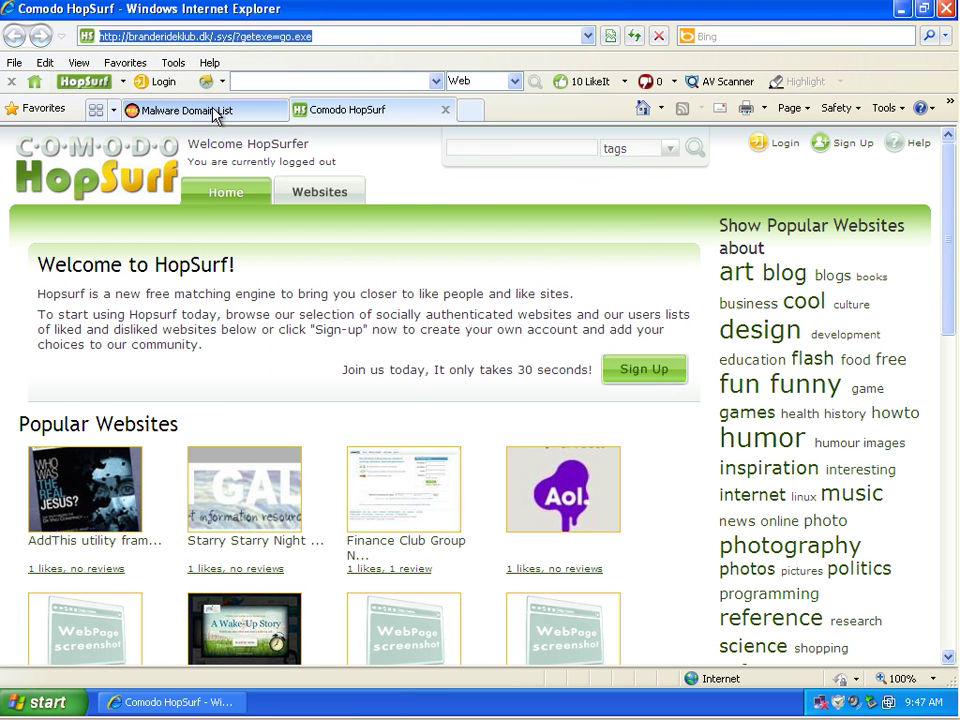
# Copy the oast.com/facebook.gif.exe link from Malware Domain List and load it in the HopSurf tab
pyautogui.click(214, 110)
pyautogui.scroll(-2, 373, 540)
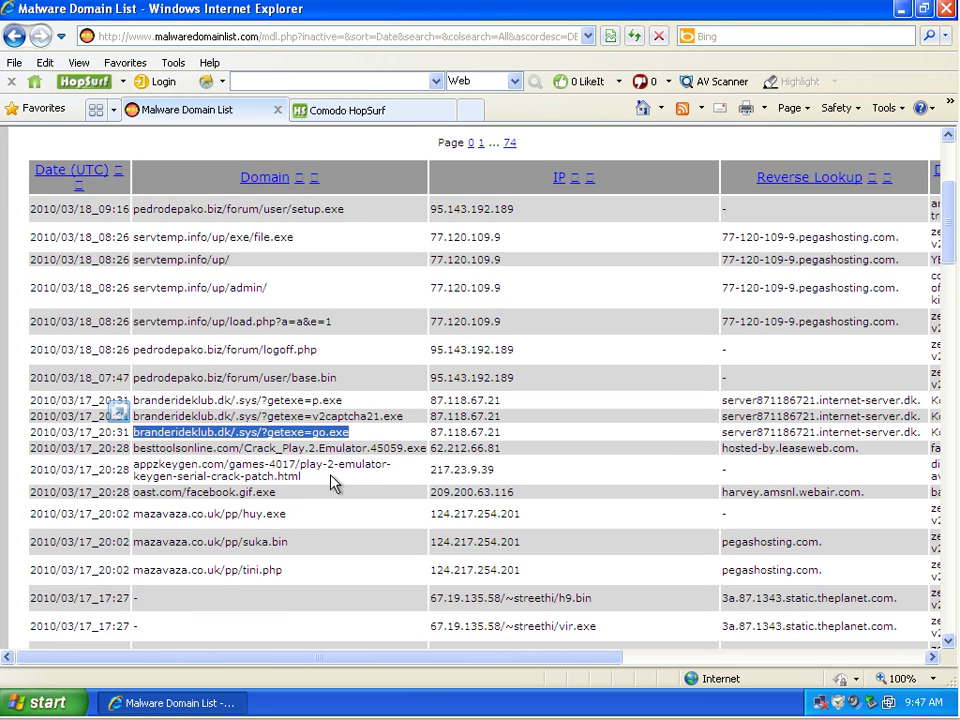
pyautogui.moveTo(283, 500); pyautogui.dragTo(159, 497)
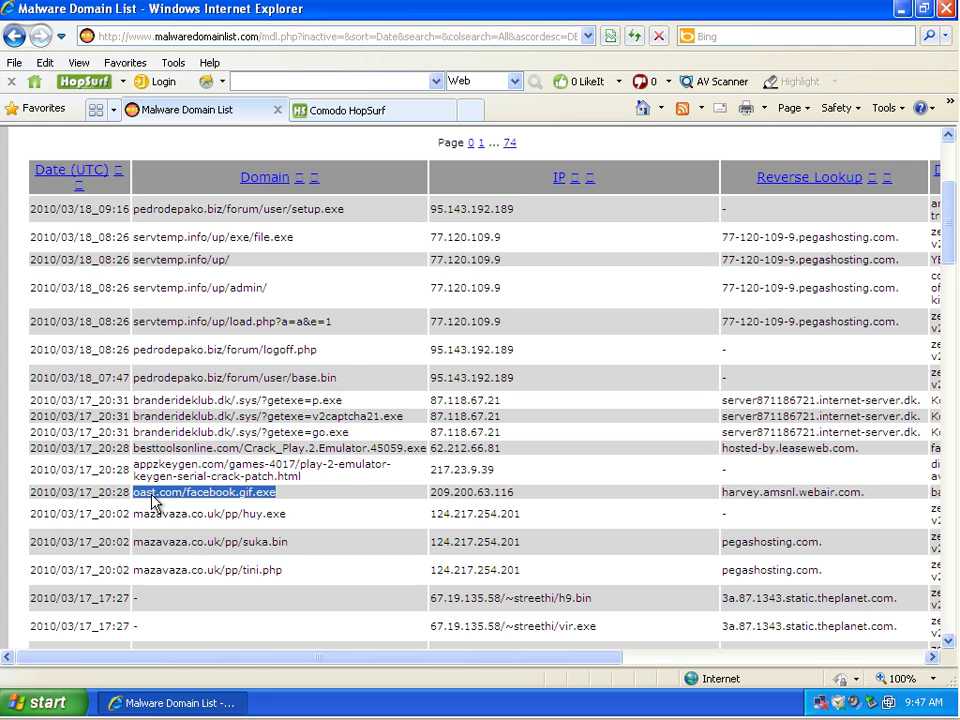
pyautogui.rightClick(156, 497)
pyautogui.click(216, 303)
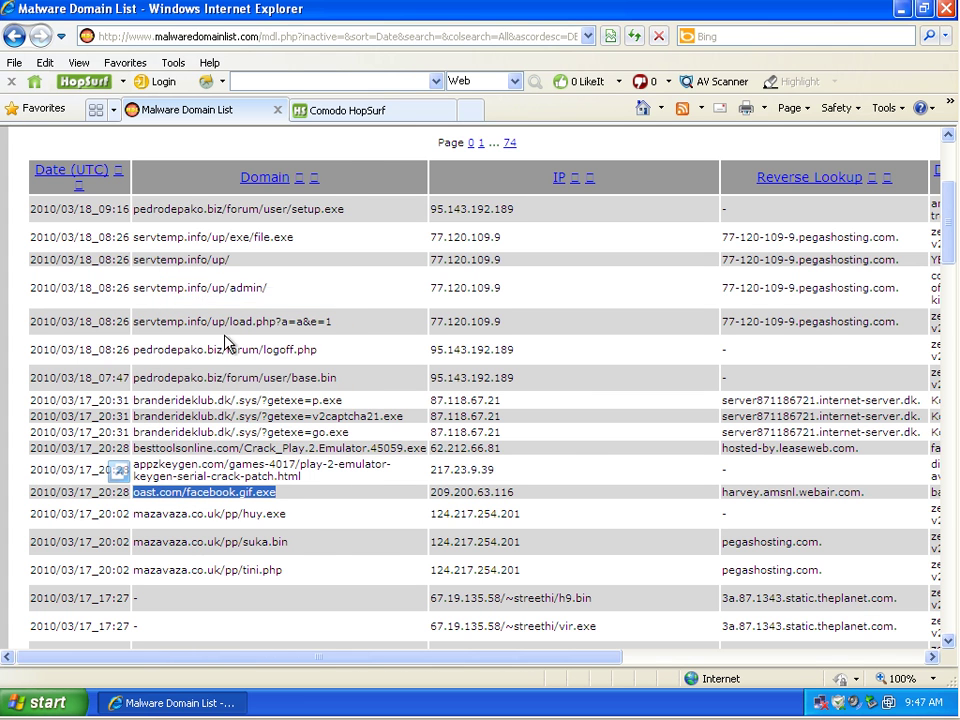
pyautogui.click(352, 114)
pyautogui.click(225, 37)
pyautogui.rightClick(225, 37)
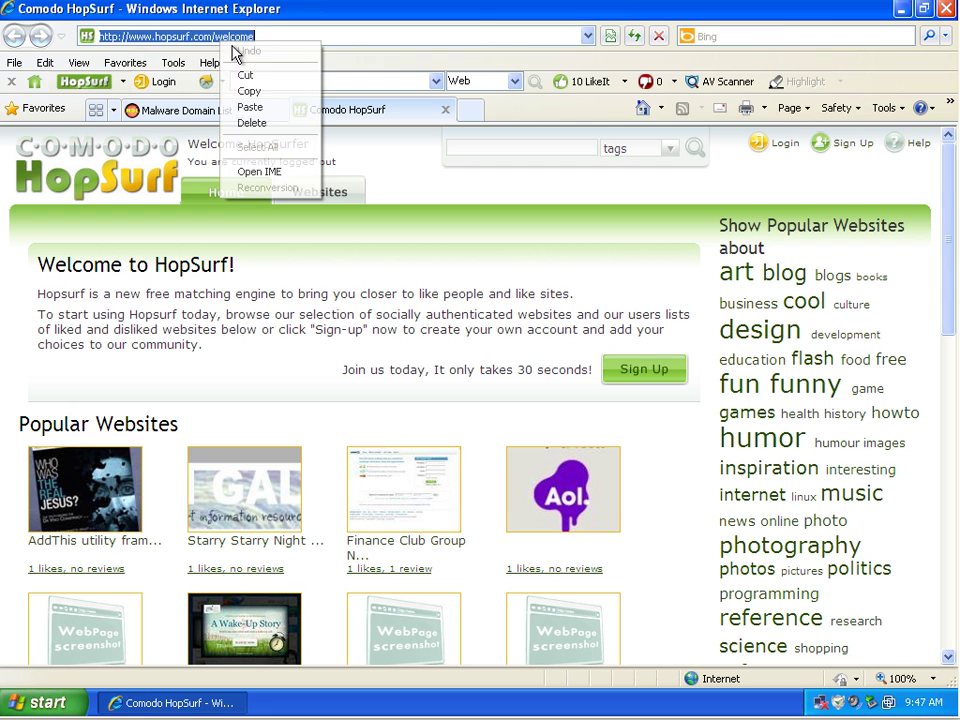
pyautogui.click(266, 106)
pyautogui.click(635, 37)
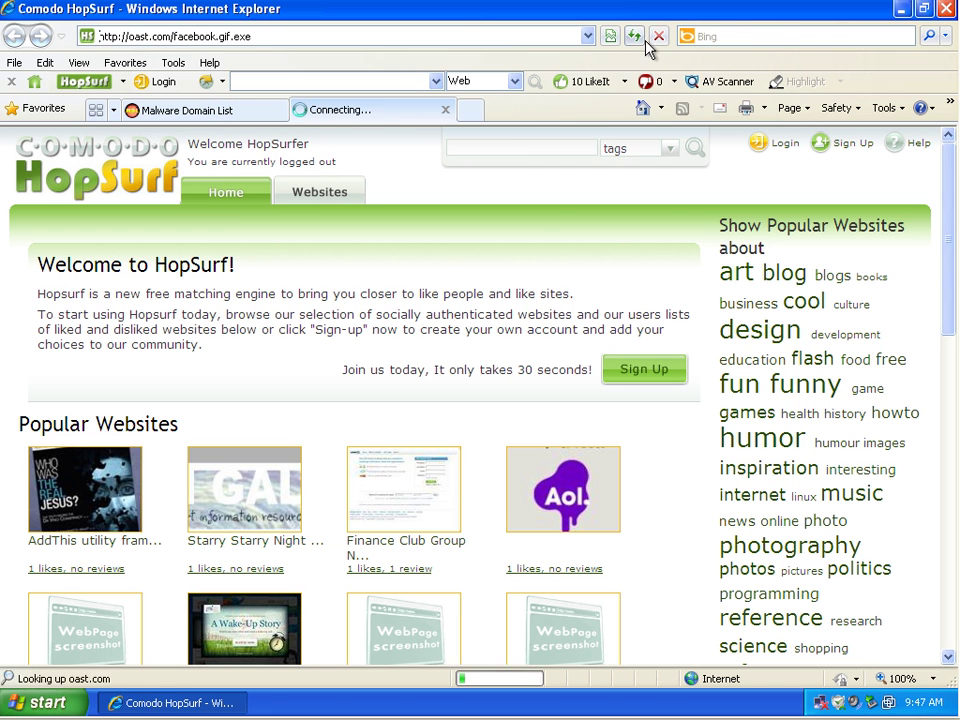
# Run the facebook.gif.exe download and have Comodo clean the detected malicious file
pyautogui.click(336, 704)
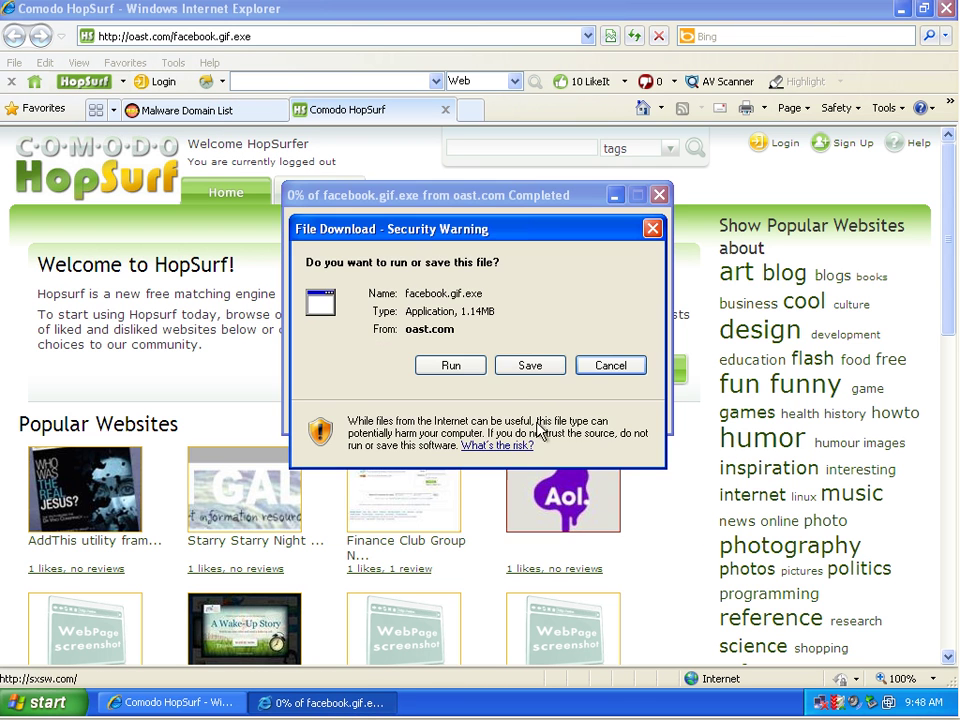
pyautogui.click(451, 366)
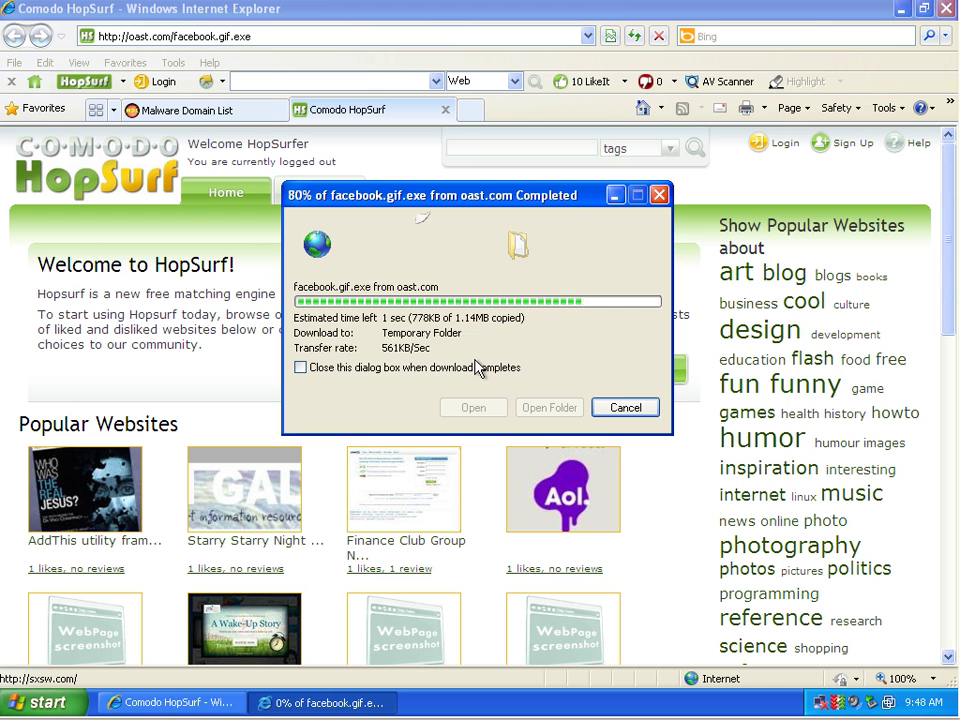
pyautogui.click(527, 440)
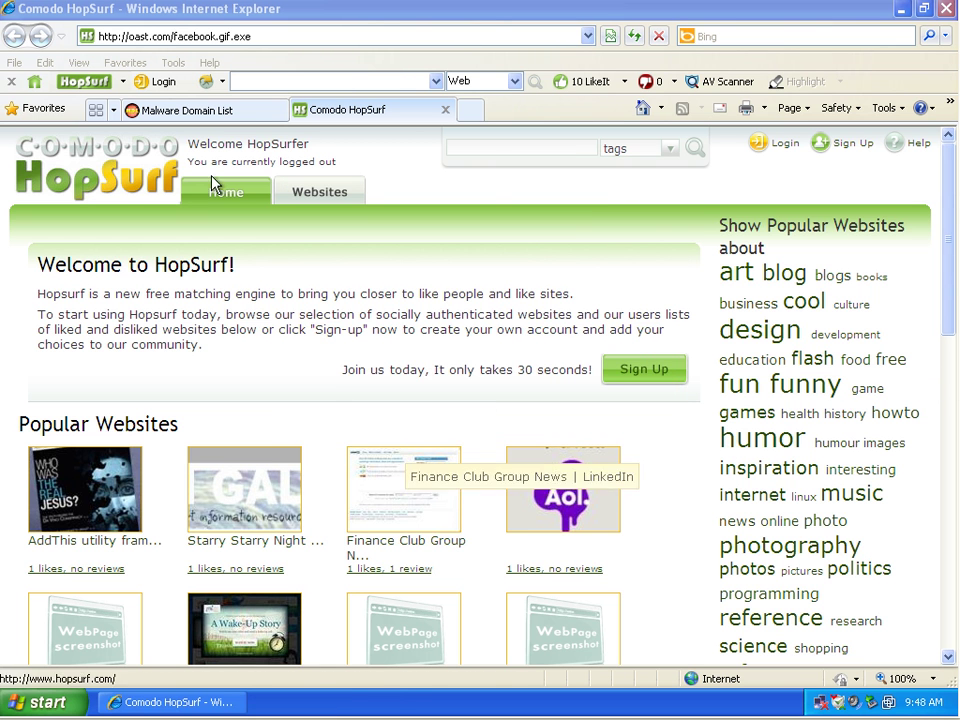
# Copy the mazavaza.co.uk/pp/huy.exe link and load it in the HopSurf tab
pyautogui.click(240, 111)
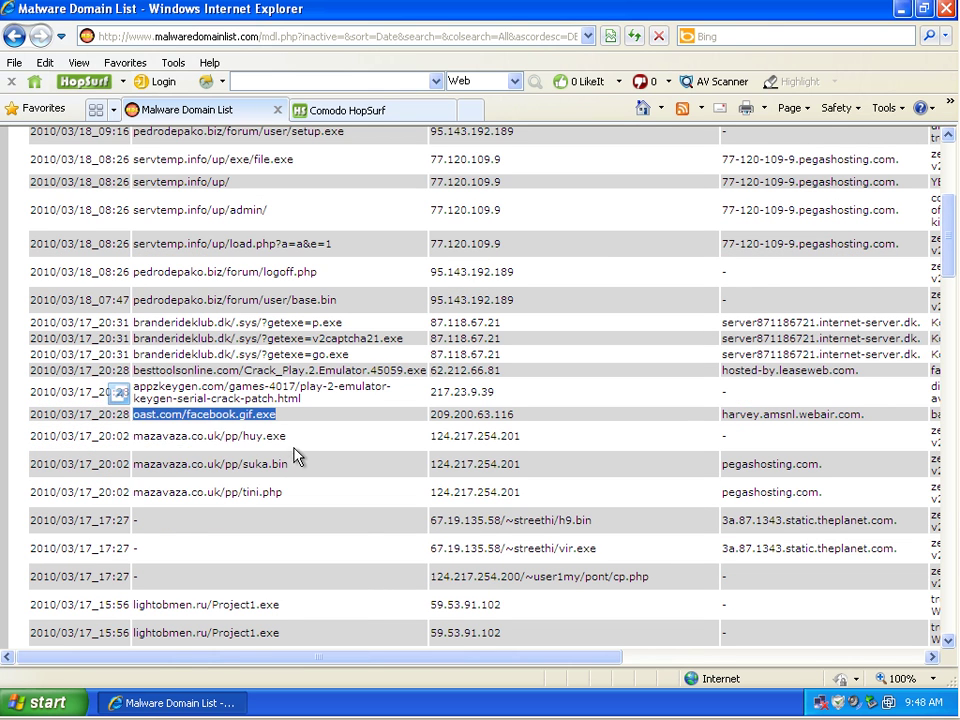
pyautogui.moveTo(289, 437); pyautogui.dragTo(174, 440)
pyautogui.rightClick(176, 440)
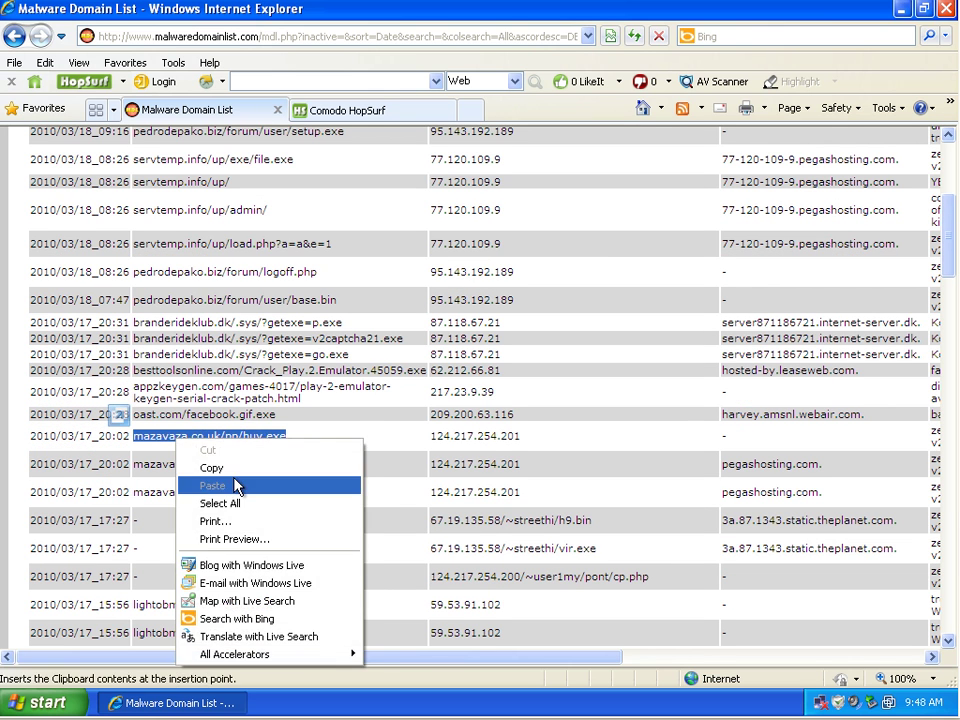
pyautogui.click(236, 482)
pyautogui.click(330, 108)
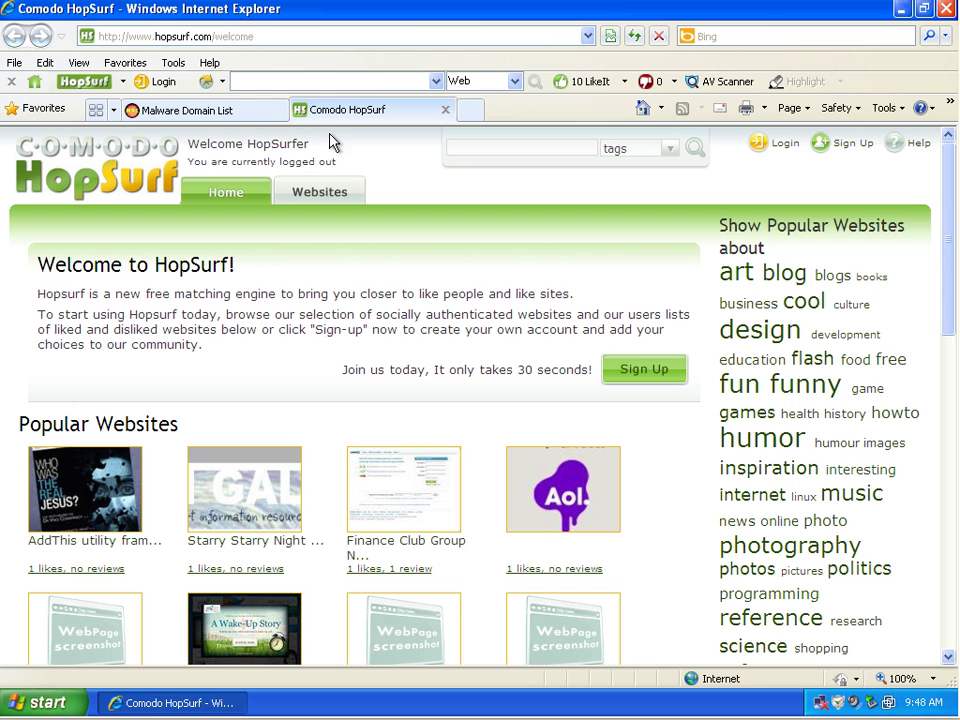
pyautogui.click(226, 33)
pyautogui.rightClick(212, 33)
pyautogui.click(230, 101)
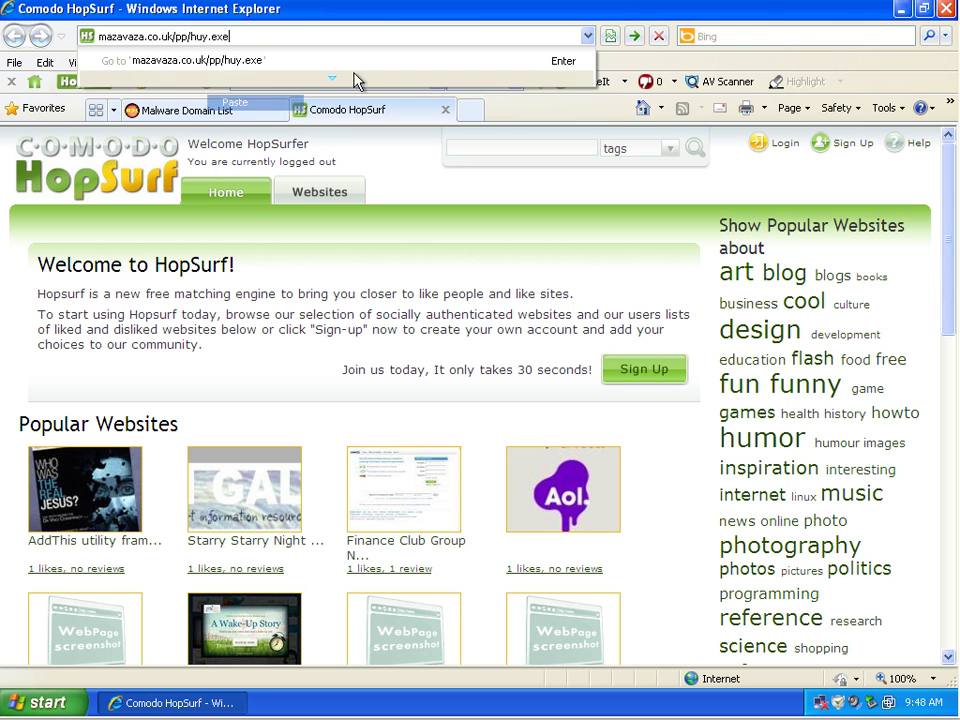
pyautogui.click(634, 36)
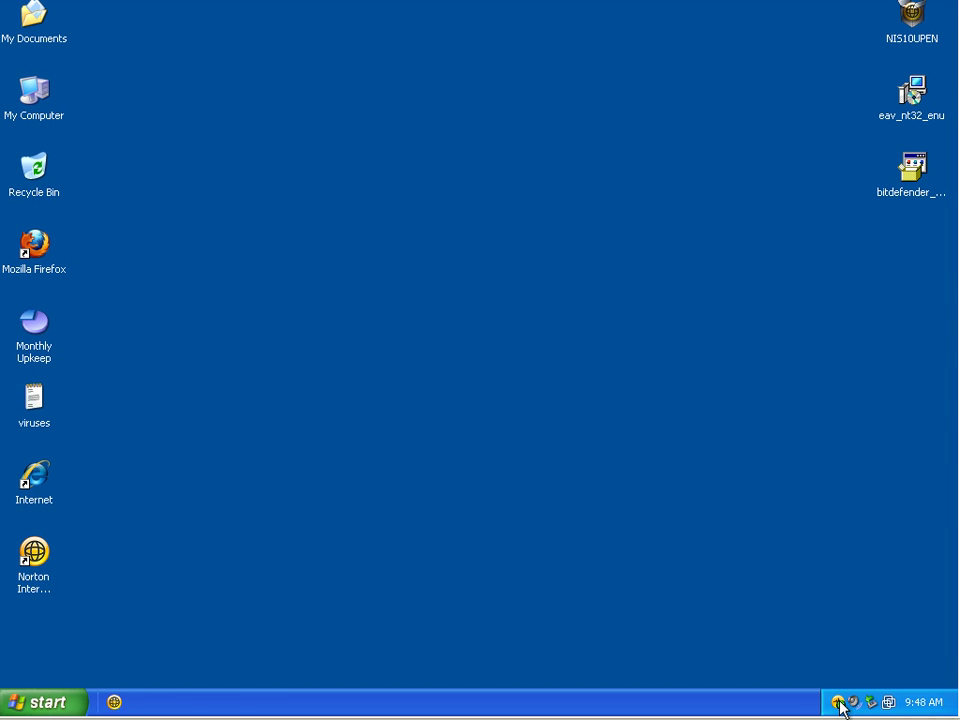
# Run Norton LiveUpdate from the tray icon, dismiss the trial activation window, and close Norton
pyautogui.doubleClick(838, 702)
pyautogui.click(386, 261)
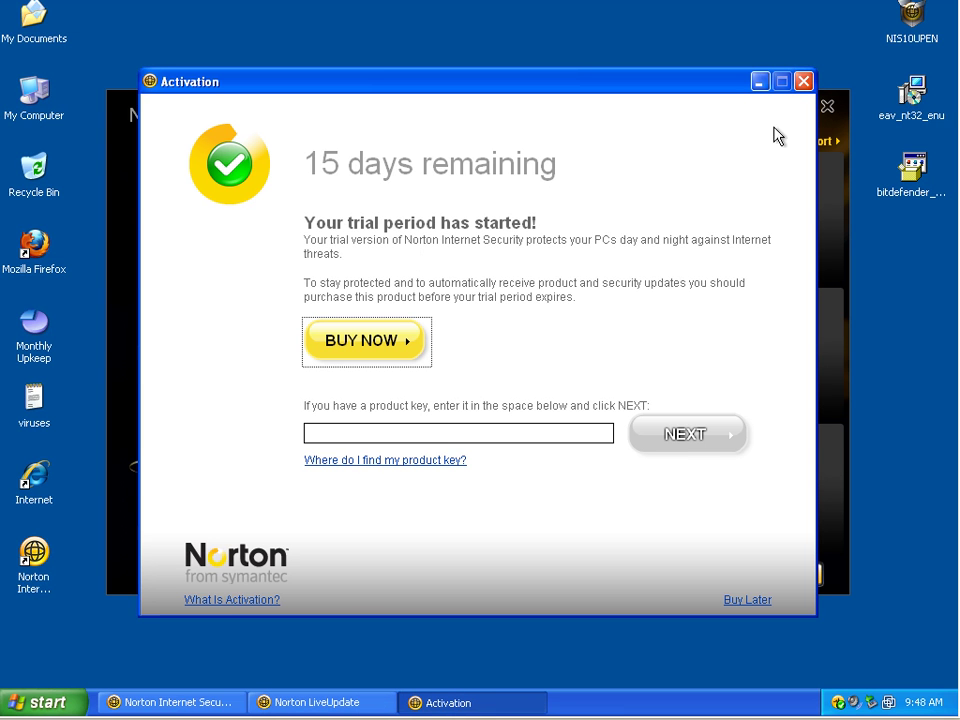
pyautogui.click(804, 83)
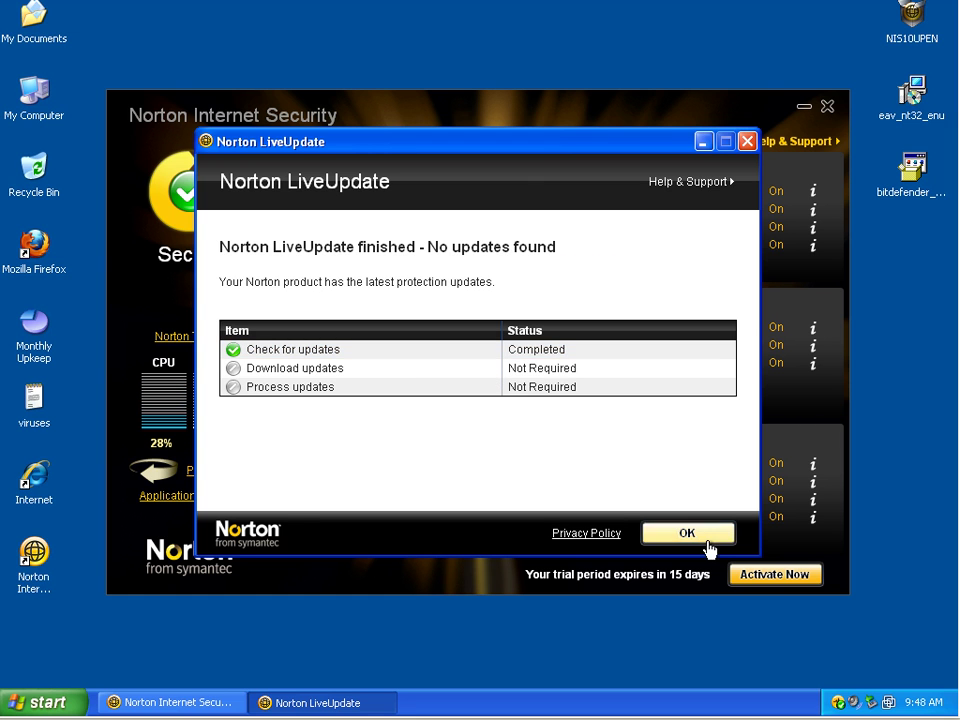
pyautogui.click(700, 536)
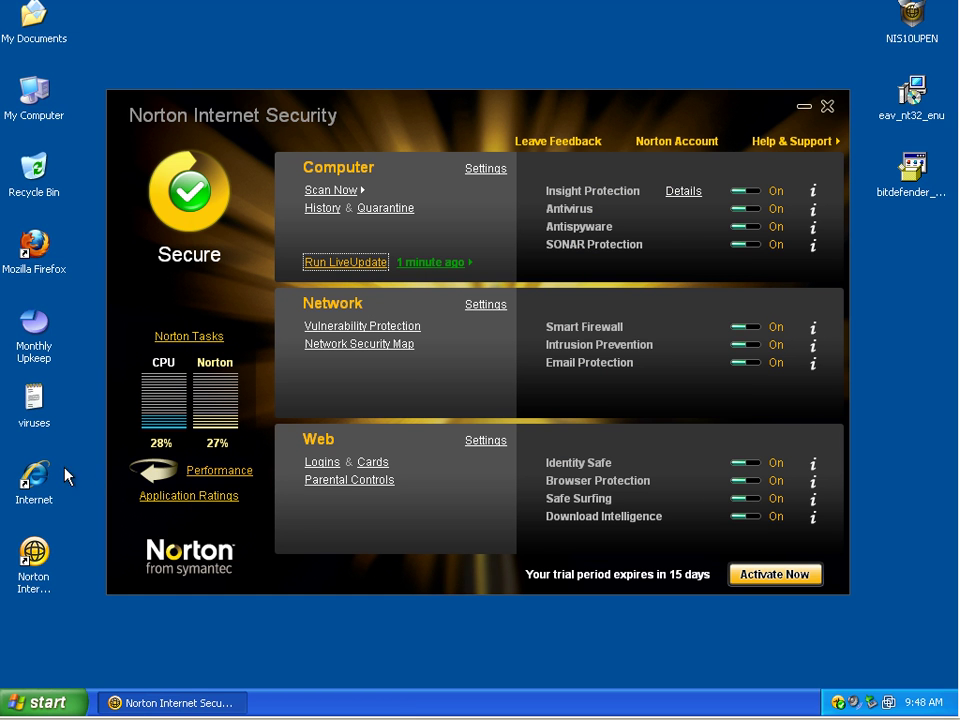
pyautogui.click(36, 478)
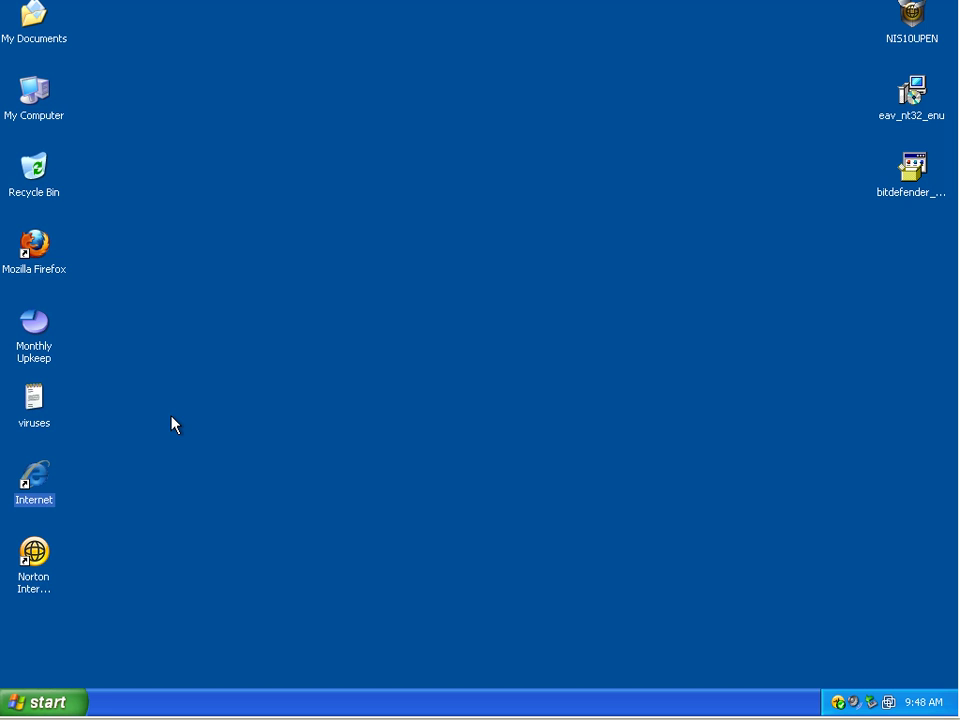
# Launch Internet Explorer, open the Malware Domain List favourite and a new tab
pyautogui.press('Return')
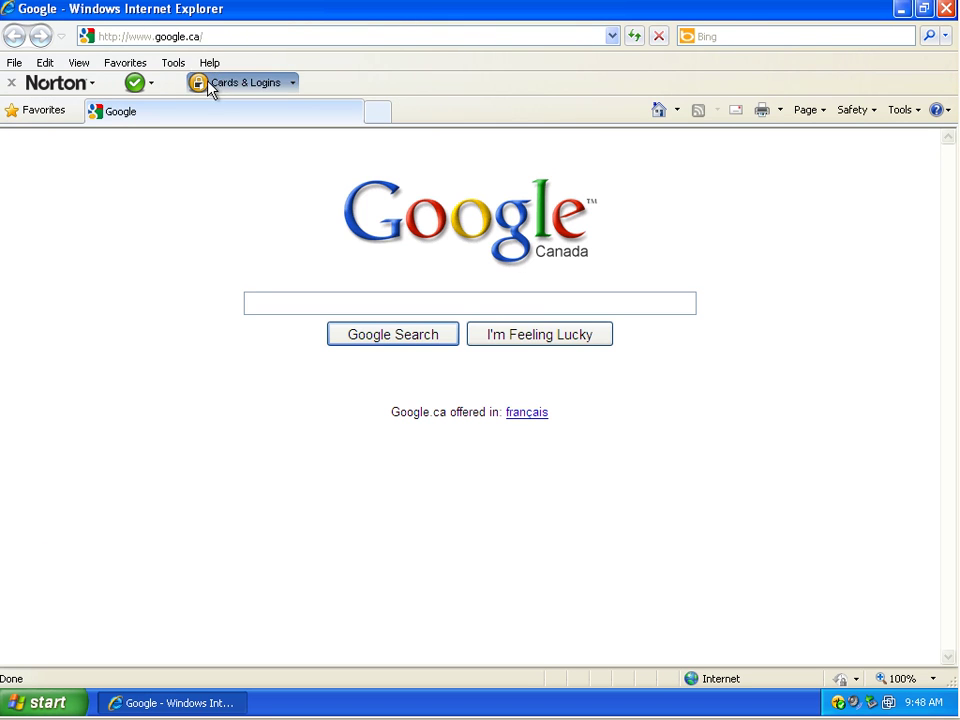
pyautogui.click(138, 63)
pyautogui.click(159, 209)
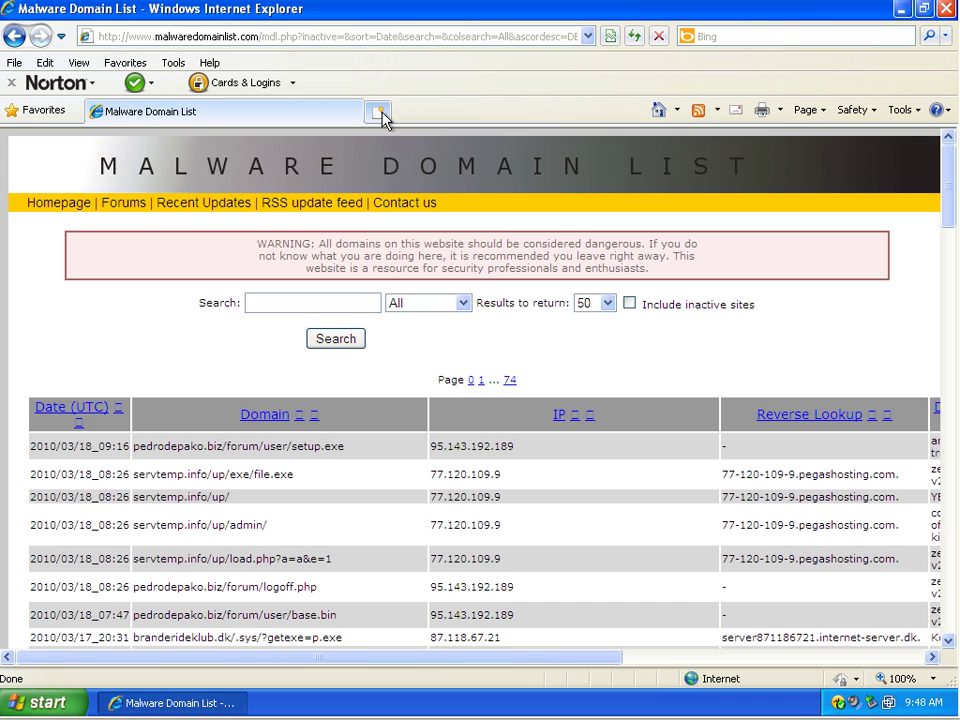
pyautogui.click(381, 117)
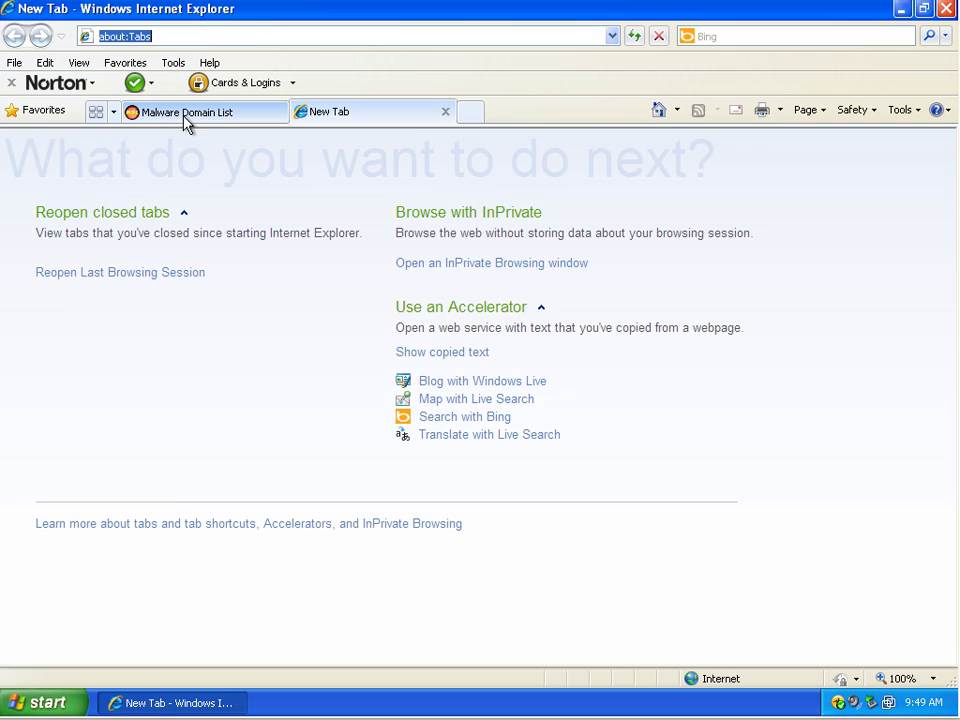
# Copy the pedrodepako.biz/forum/user/setup.exe link and load it in the new tab
pyautogui.click(186, 113)
pyautogui.moveTo(365, 459); pyautogui.dragTo(145, 458)
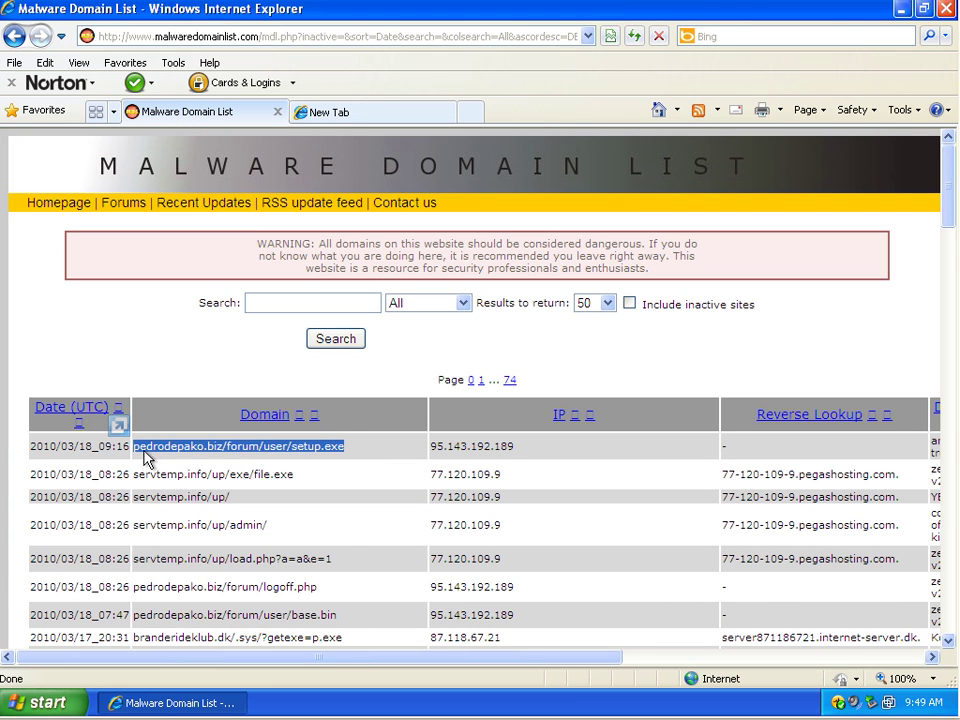
pyautogui.rightClick(163, 452)
pyautogui.click(221, 484)
pyautogui.click(357, 118)
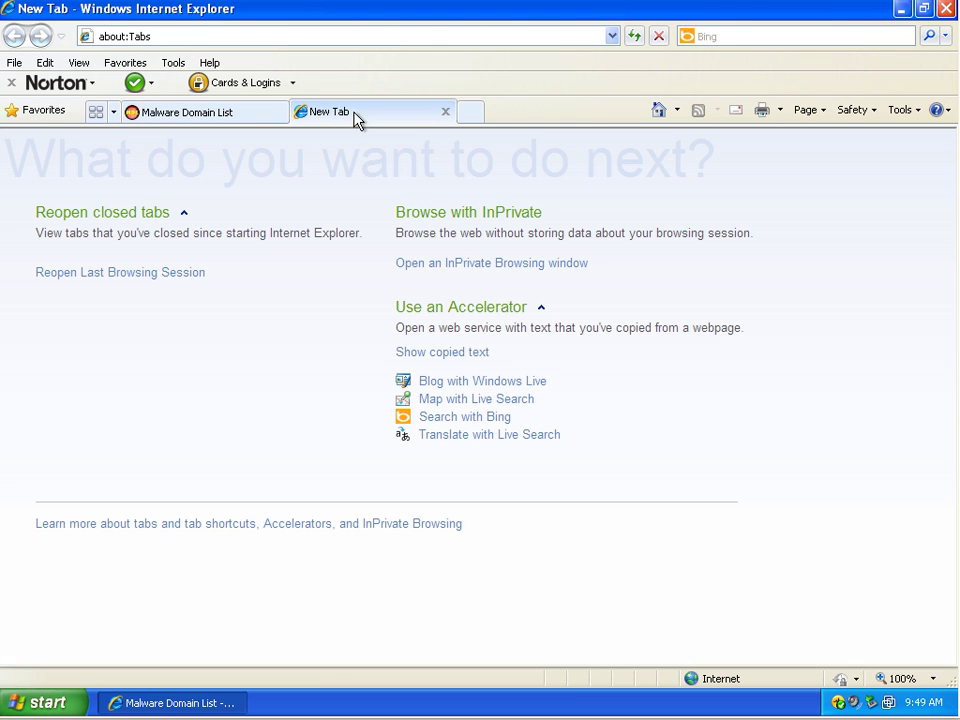
pyautogui.click(133, 36)
pyautogui.rightClick(130, 31)
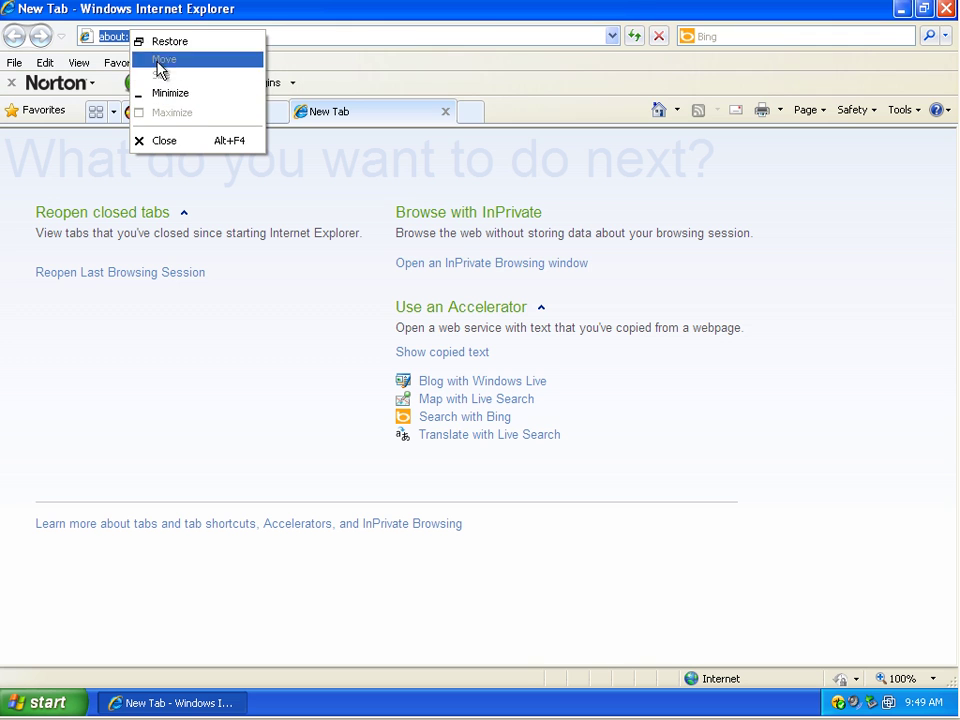
pyautogui.rightClick(120, 36)
pyautogui.click(154, 94)
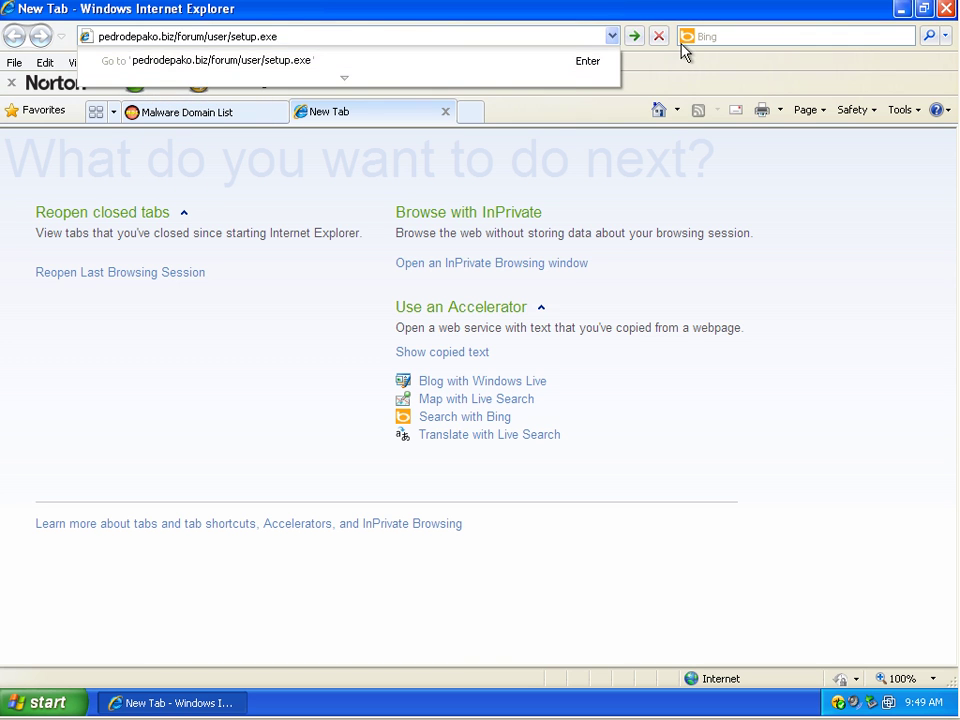
pyautogui.click(632, 38)
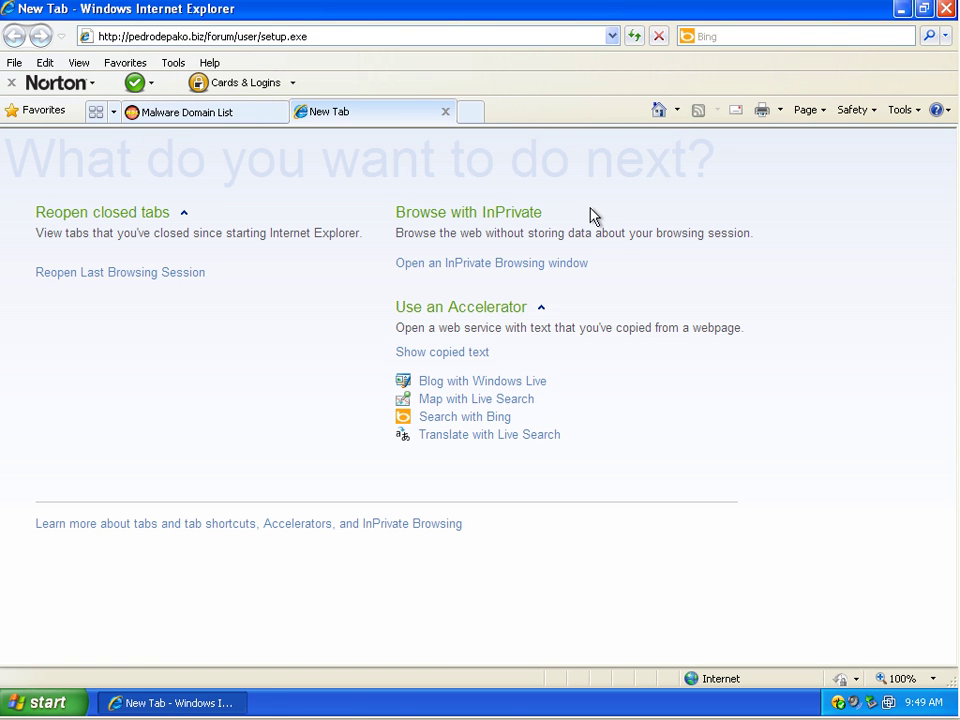
# Run setup[1].exe past the IE warnings and Norton Download Insight's poor-rating alert
pyautogui.click(318, 703)
pyautogui.click(439, 364)
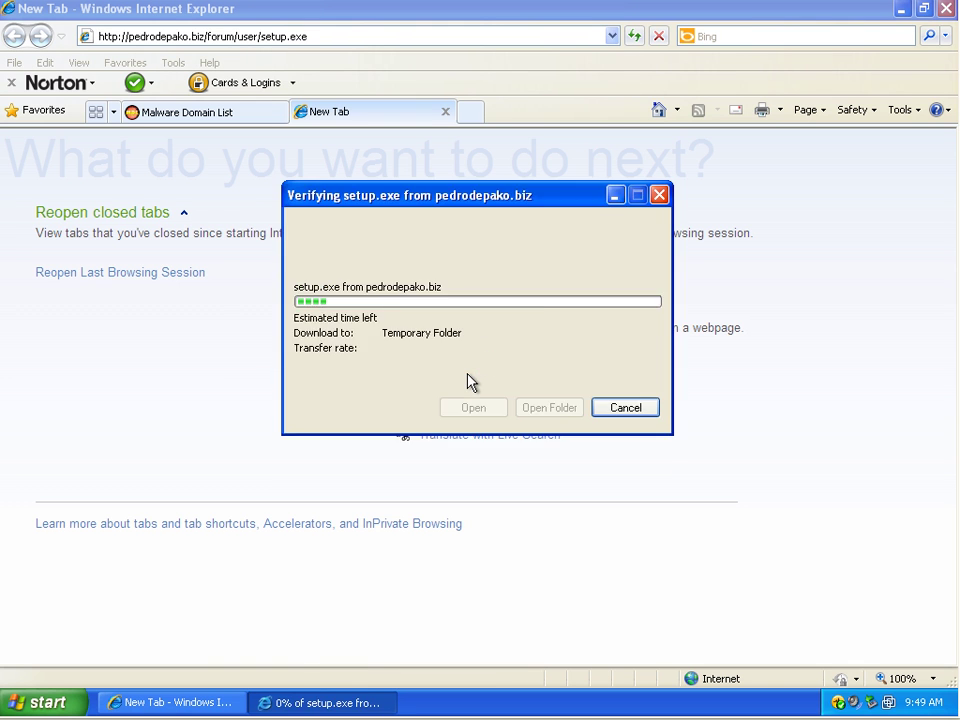
pyautogui.click(524, 311)
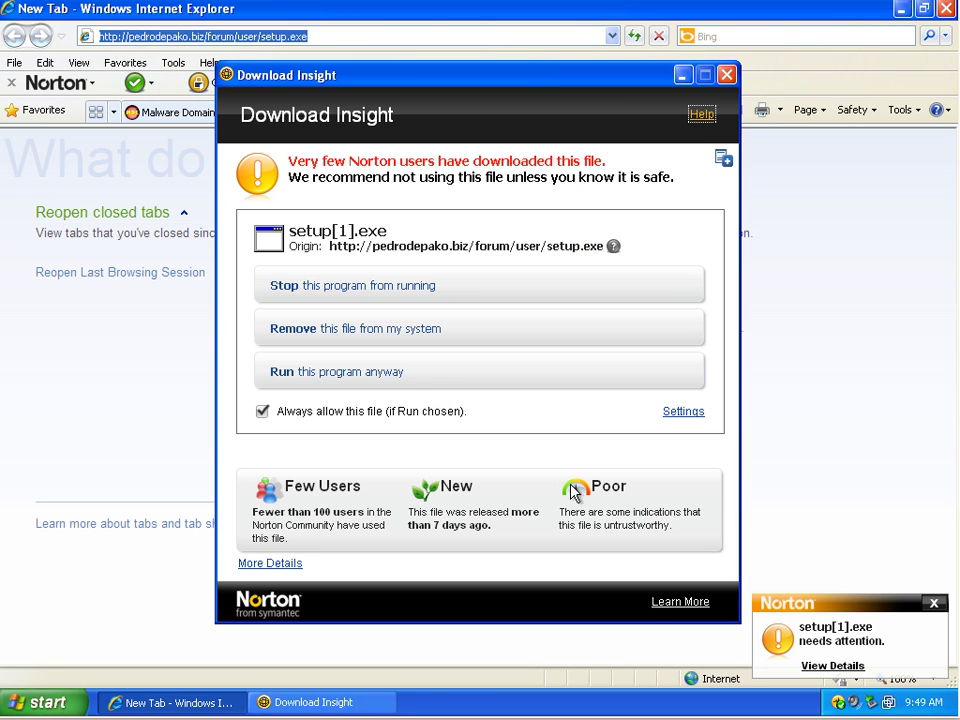
pyautogui.click(420, 373)
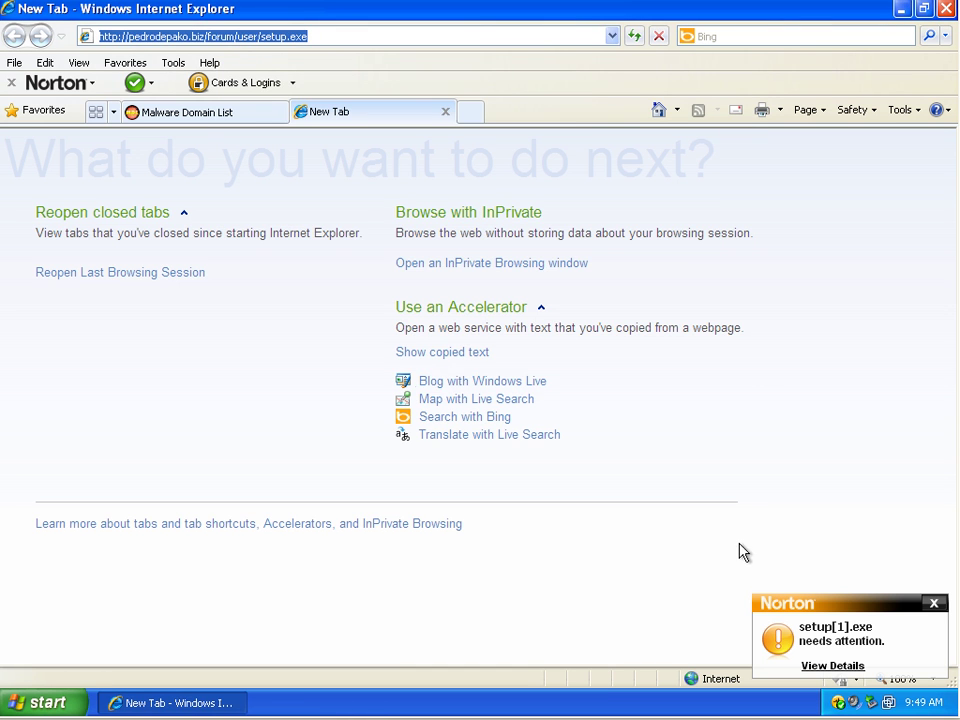
# Copy the servtemp.info/up/exe/file.exe link and load it in the new tab
pyautogui.click(203, 115)
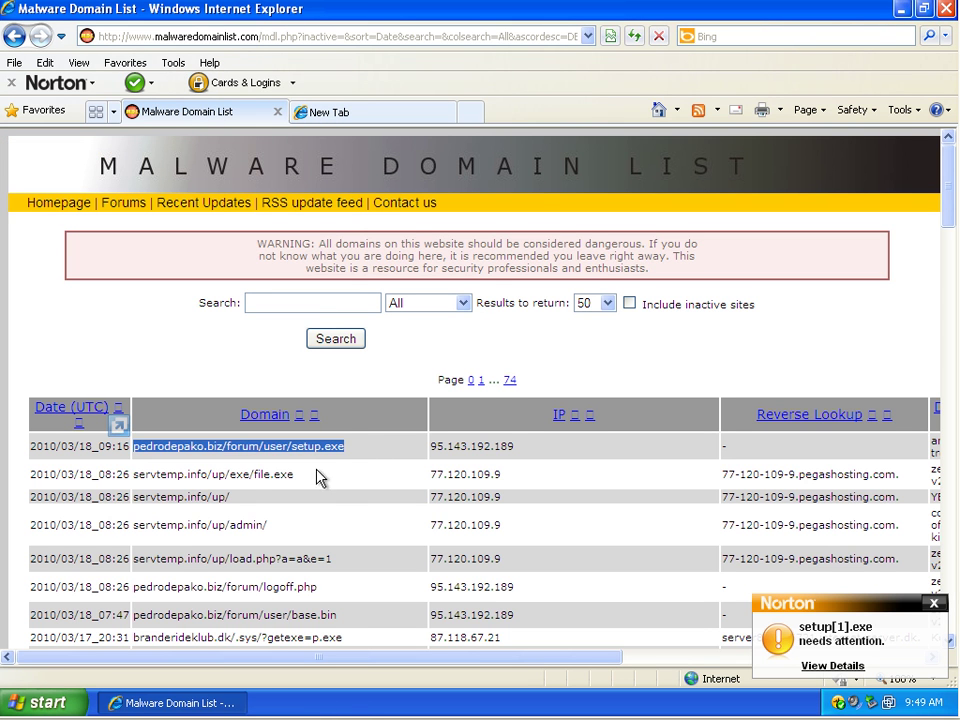
pyautogui.moveTo(318, 478); pyautogui.dragTo(154, 484)
pyautogui.rightClick(165, 480)
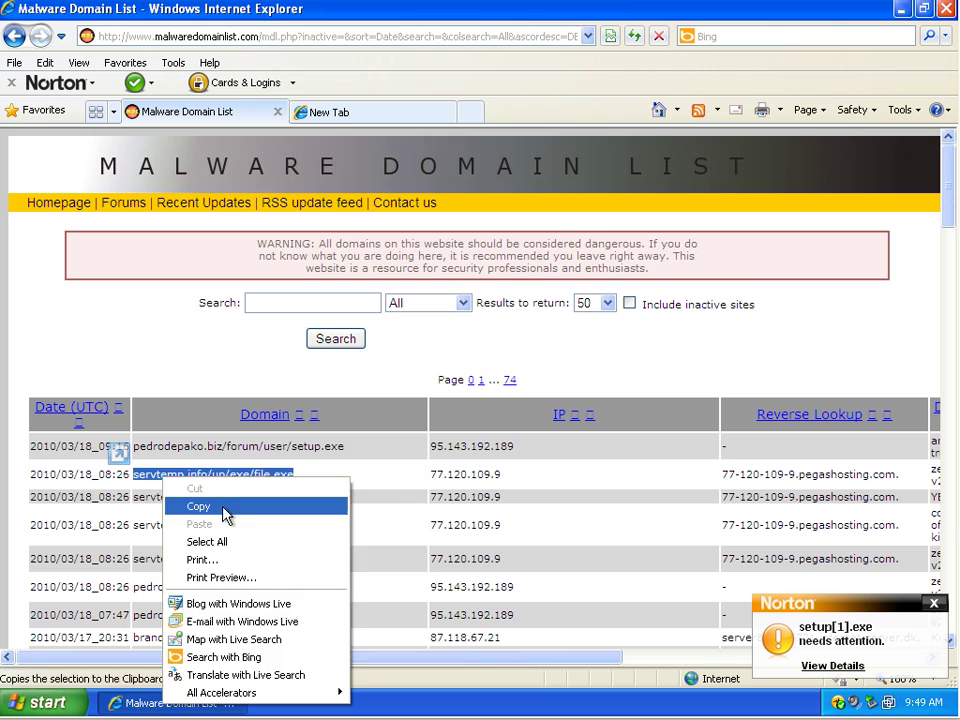
pyautogui.click(224, 508)
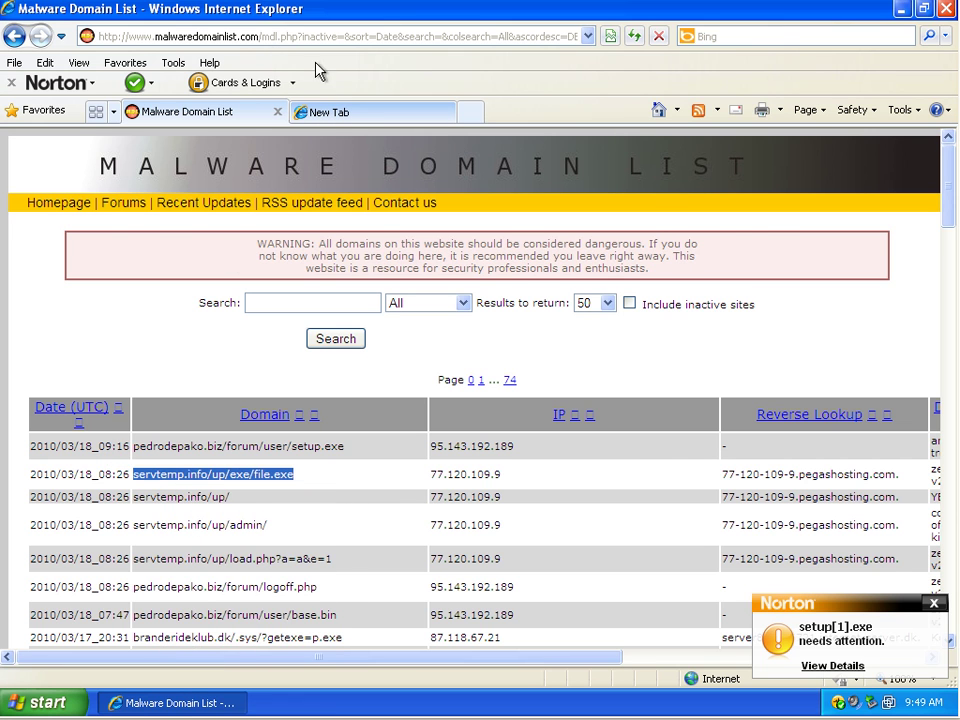
pyautogui.hotkey('ctrl', 'Tab')
pyautogui.rightClick(155, 40)
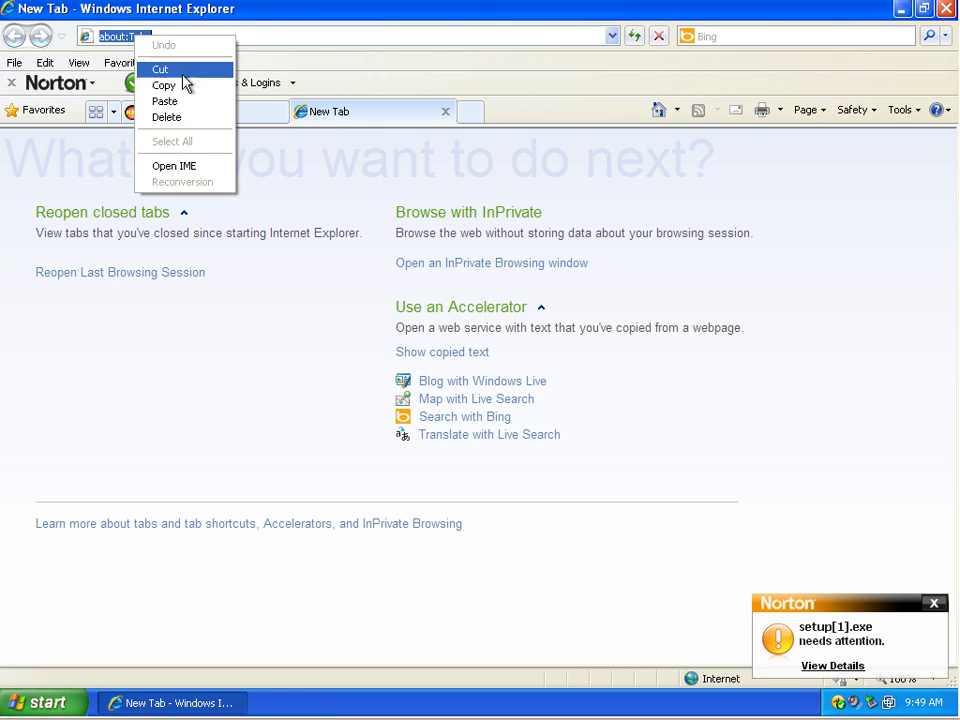
pyautogui.click(180, 101)
pyautogui.click(634, 38)
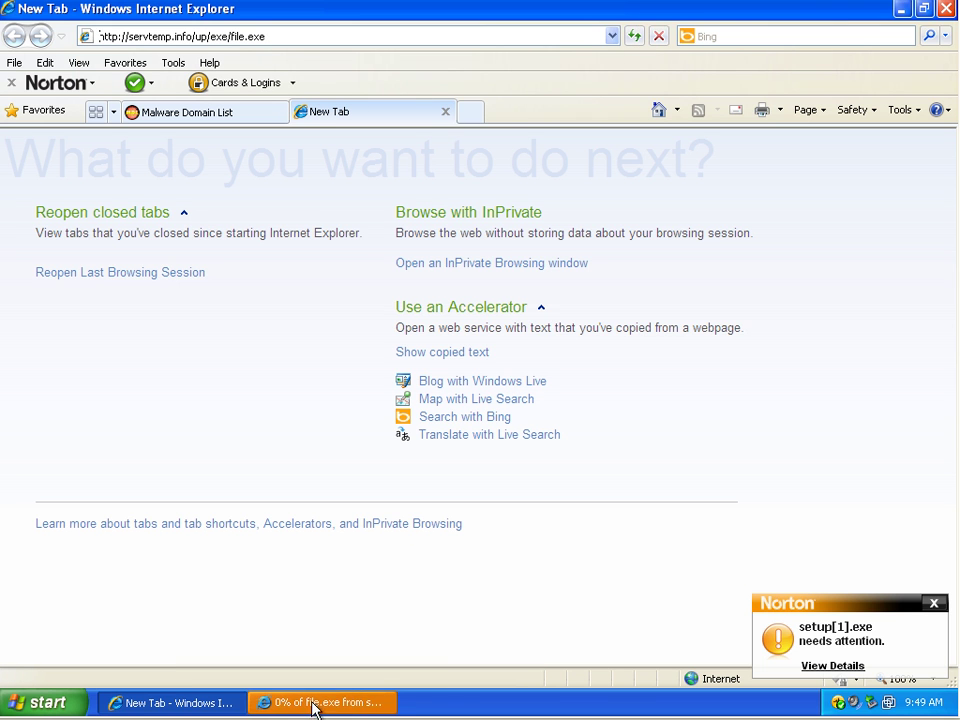
# Run the file.exe download and remove the flagged file[1].exe via Download Insight
pyautogui.click(315, 703)
pyautogui.click(452, 364)
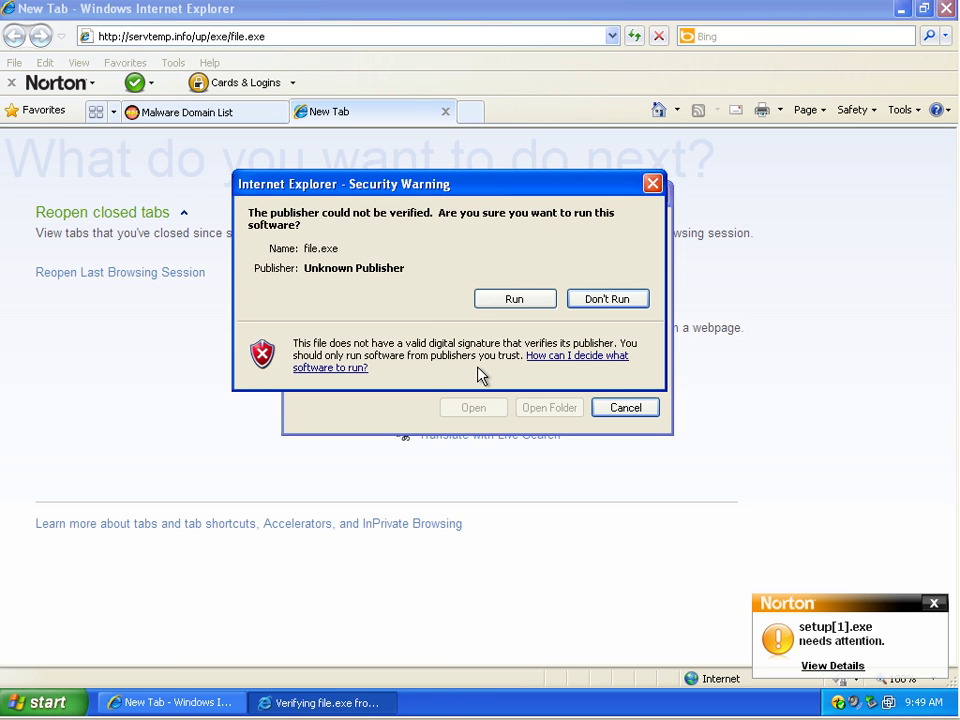
pyautogui.click(529, 300)
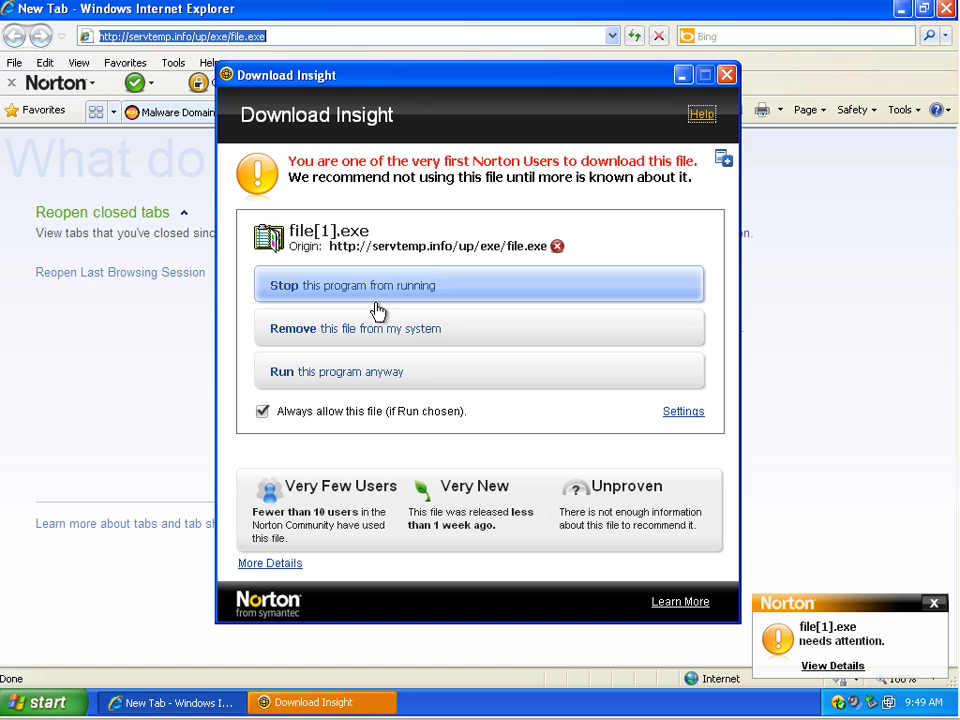
pyautogui.click(441, 330)
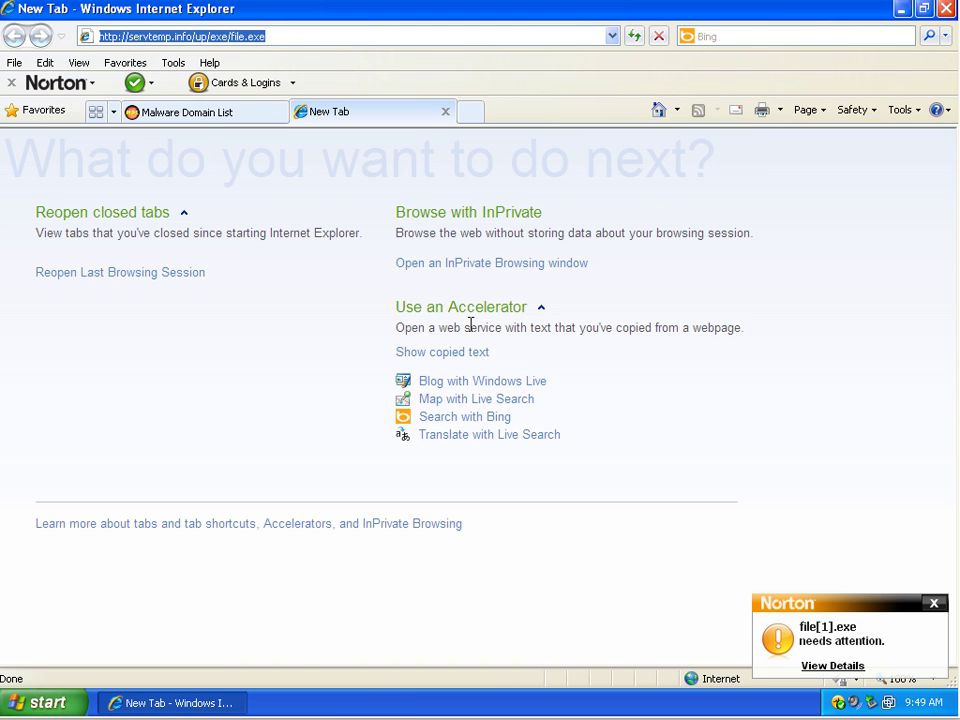
# Copy the branderideklub.dk p.exe link and load it in the new tab
pyautogui.click(199, 115)
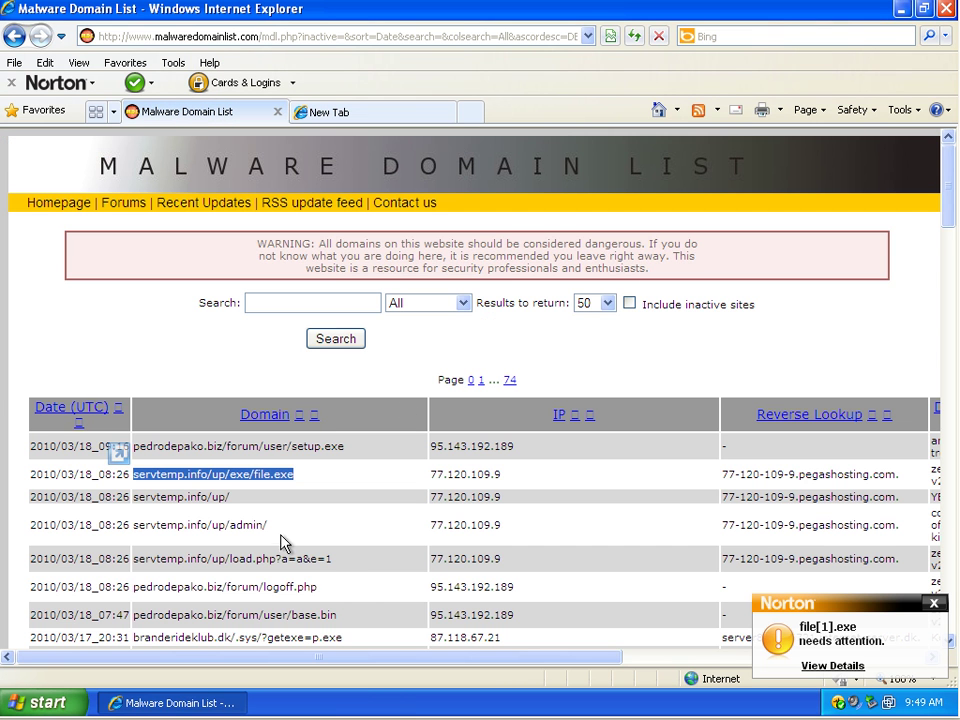
pyautogui.scroll(-2, 340, 583)
pyautogui.moveTo(344, 560); pyautogui.dragTo(155, 567)
pyautogui.rightClick(155, 567)
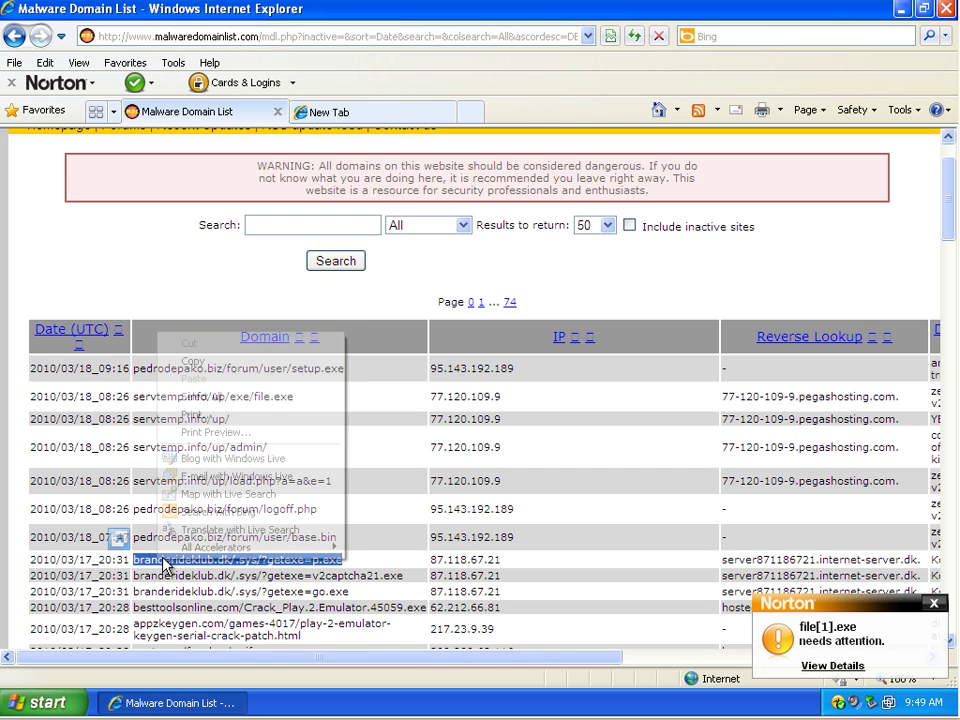
pyautogui.click(215, 361)
pyautogui.click(334, 114)
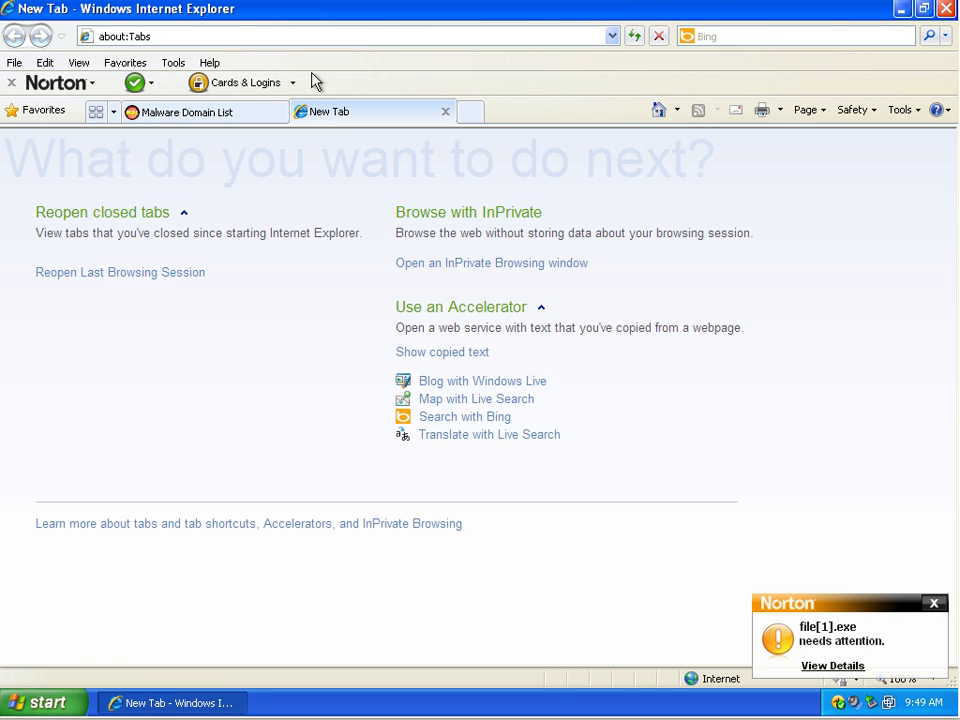
pyautogui.rightClick(145, 44)
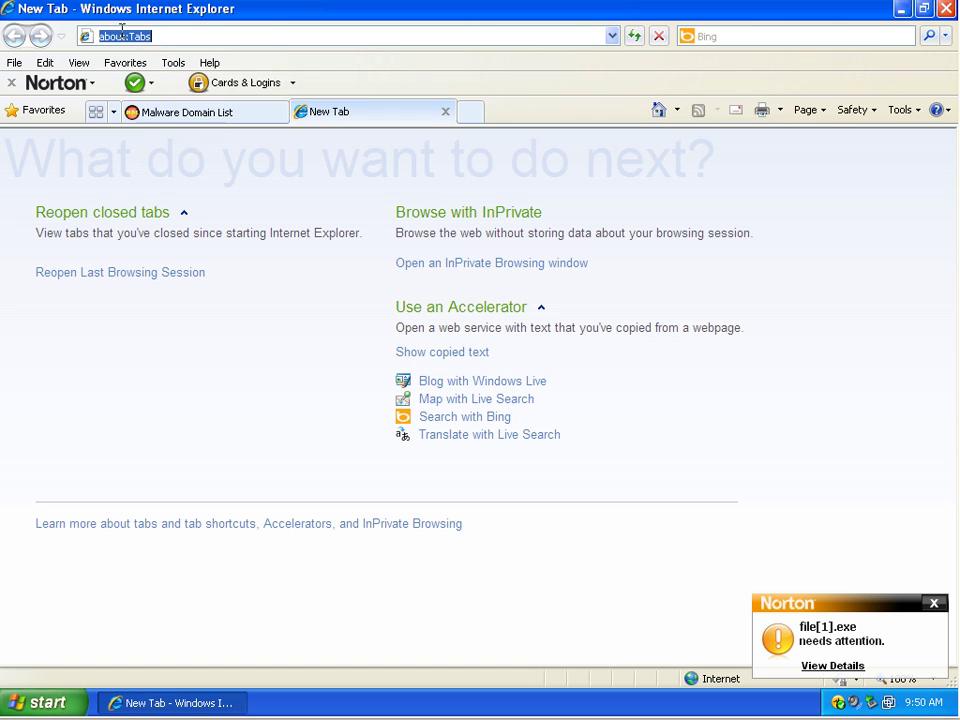
pyautogui.rightClick(122, 36)
pyautogui.click(152, 97)
pyautogui.click(634, 36)
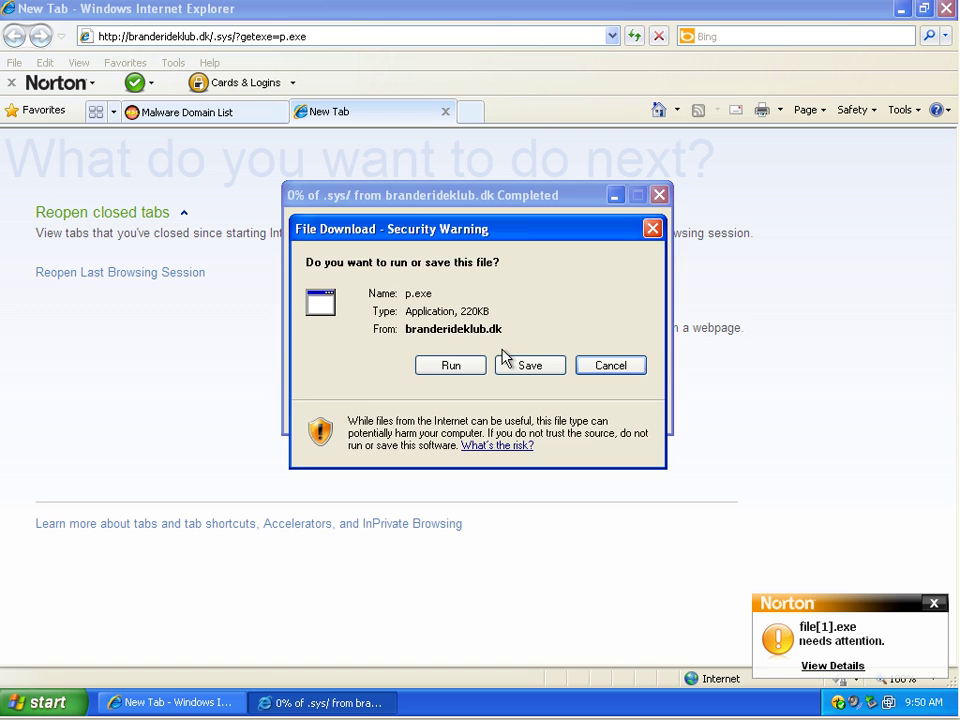
# Run the p.exe download and remove the flagged p[1].exe via Download Insight
pyautogui.click(452, 366)
pyautogui.click(553, 338)
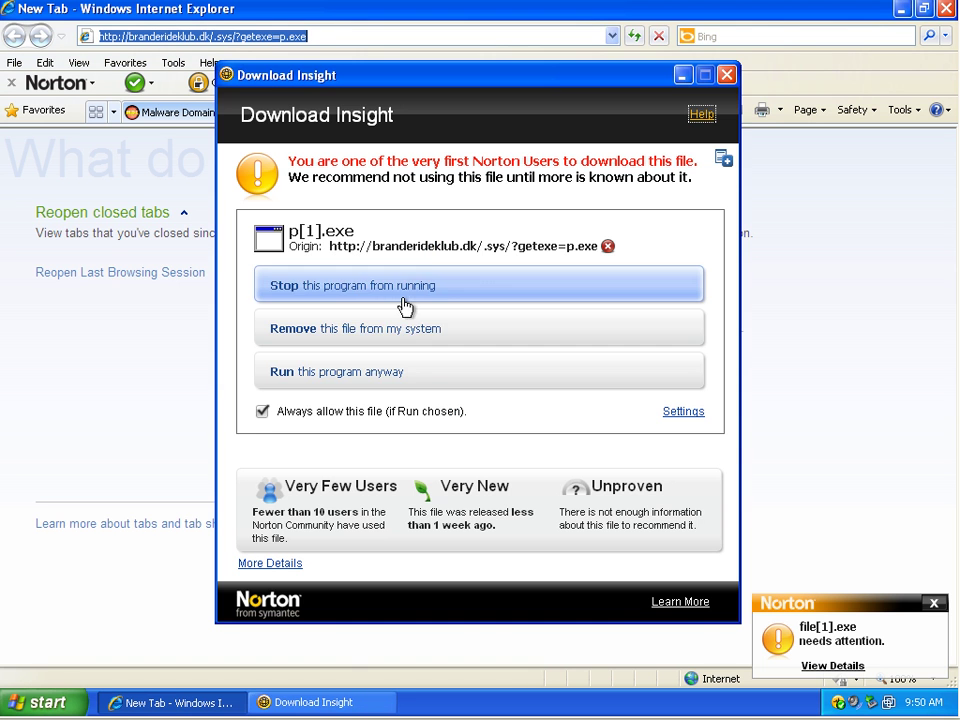
pyautogui.click(392, 334)
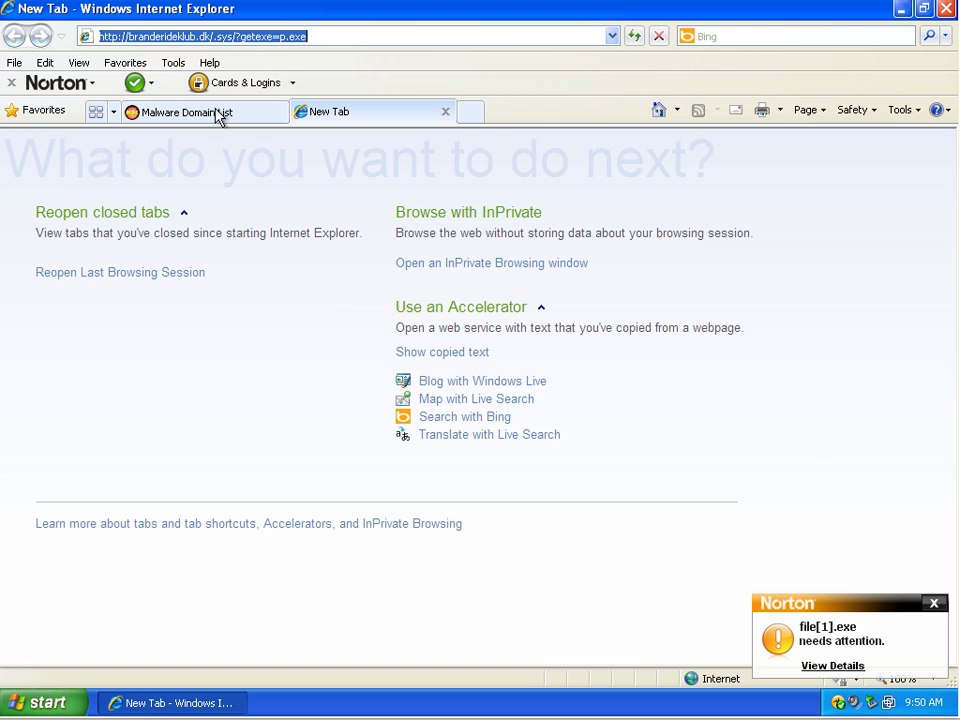
# Back on Malware Domain List, copy the v2captcha21.exe link
pyautogui.hotkey('ctrl', 'Tab')
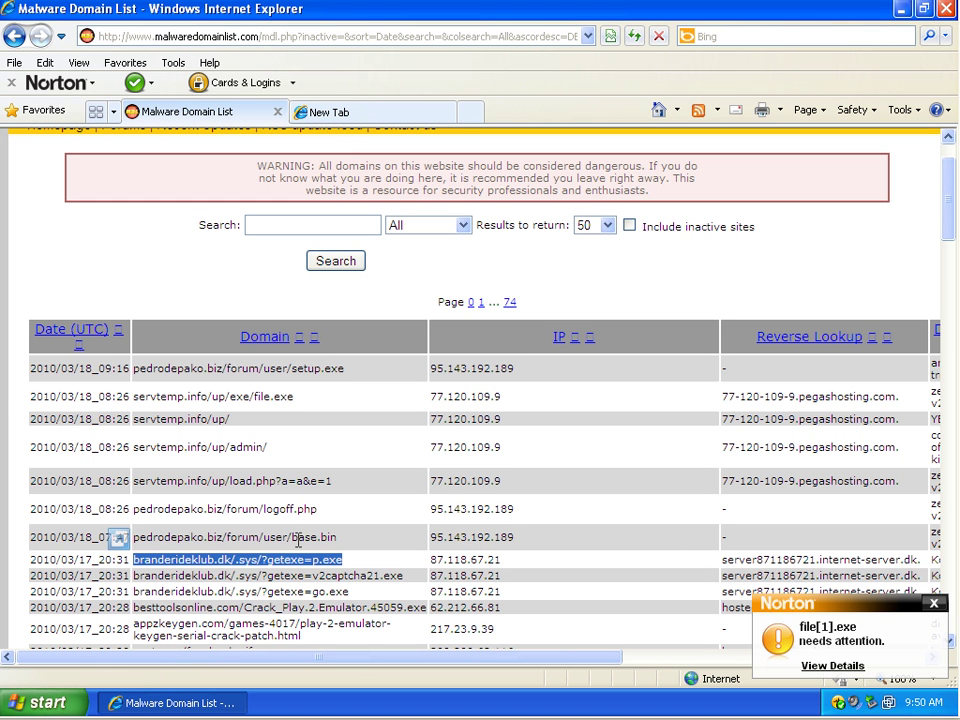
pyautogui.moveTo(400, 590); pyautogui.dragTo(130, 577)
pyautogui.rightClick(167, 573)
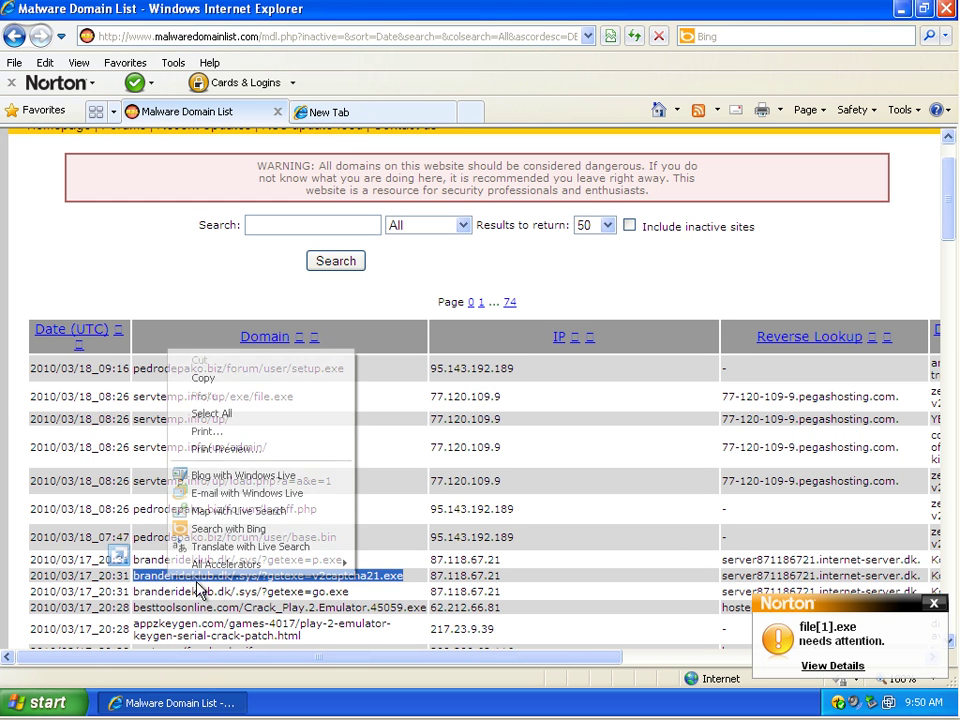
pyautogui.click(245, 378)
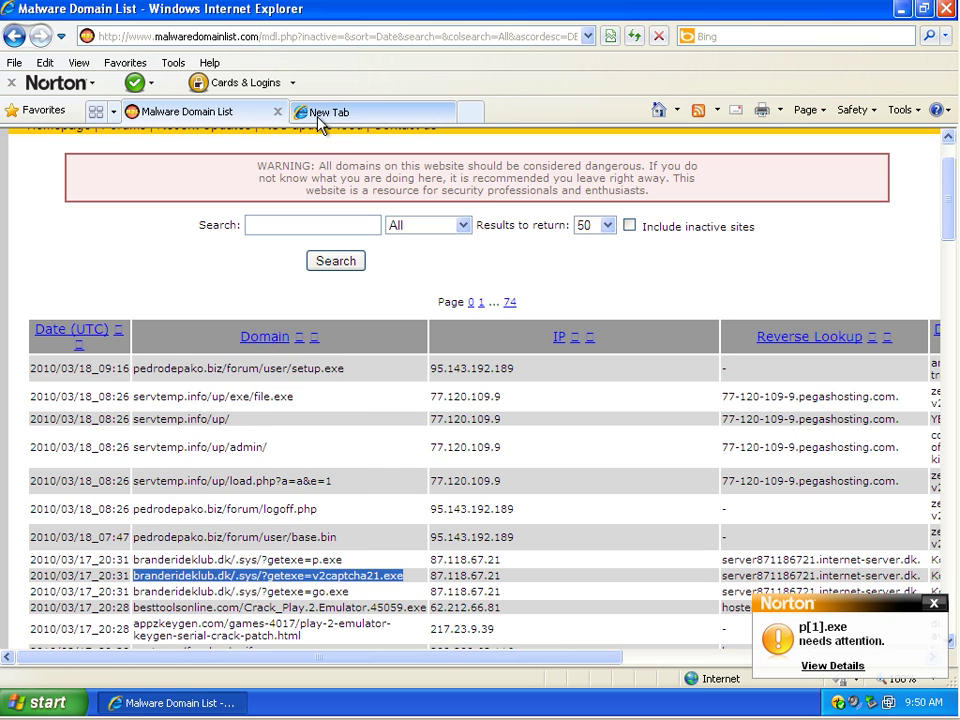
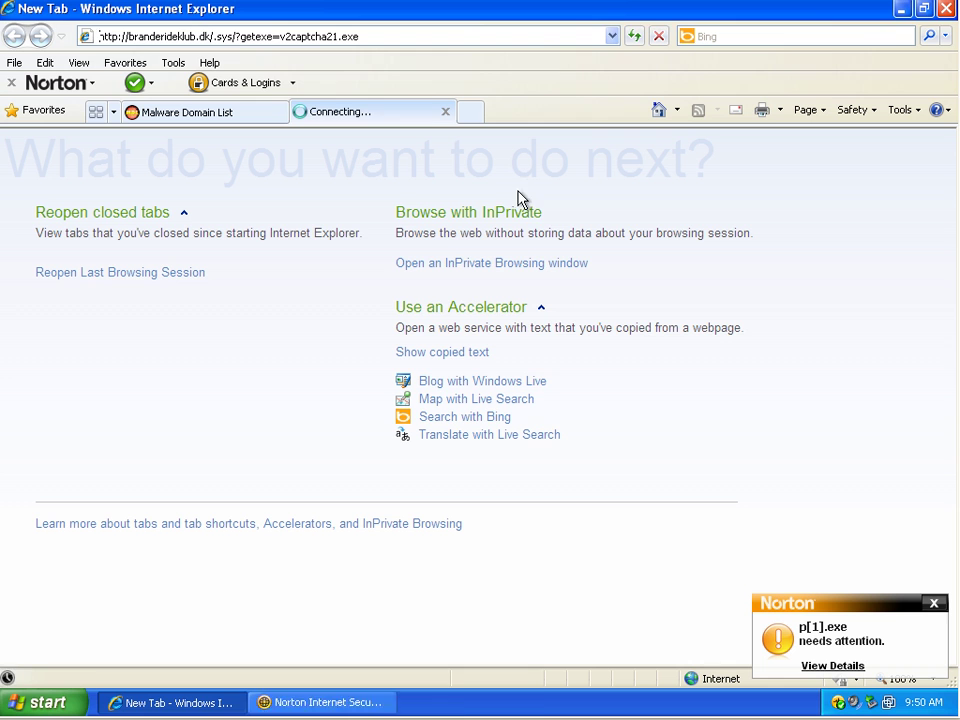
# Run v2captcha21.exe and postpone Norton's required restart with a 'Remind me again' reminder
pyautogui.click(350, 708)
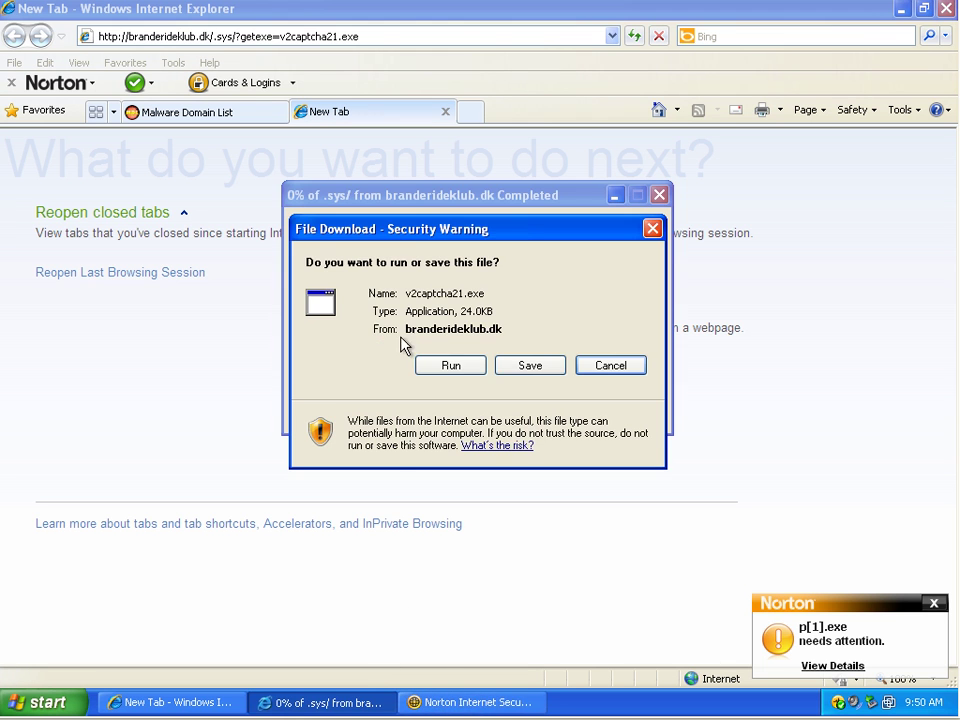
pyautogui.click(455, 366)
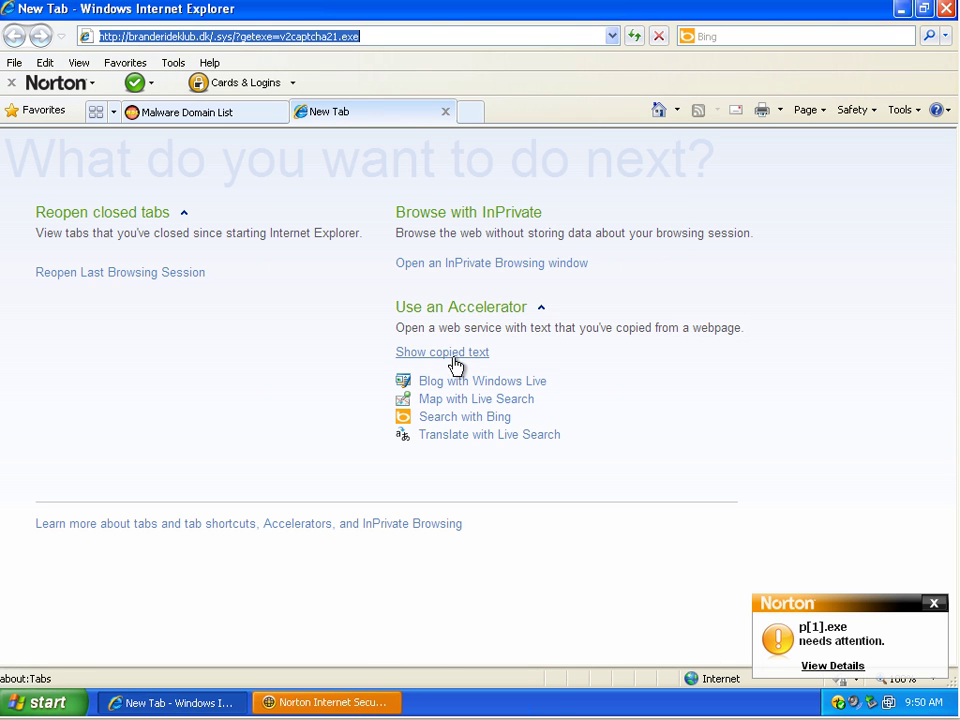
pyautogui.click(325, 703)
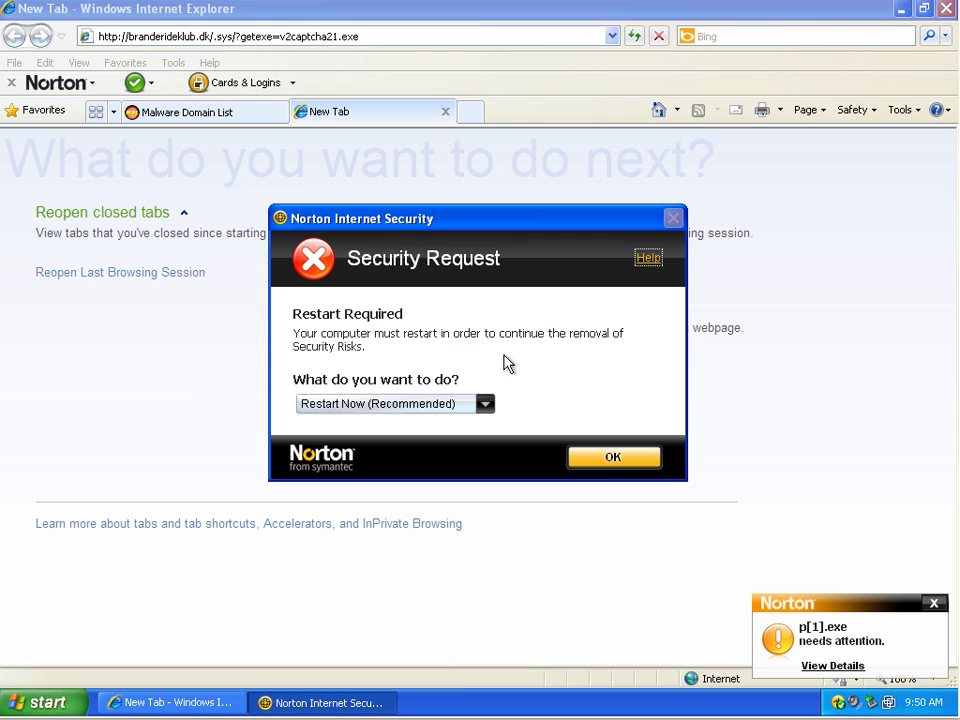
pyautogui.click(486, 404)
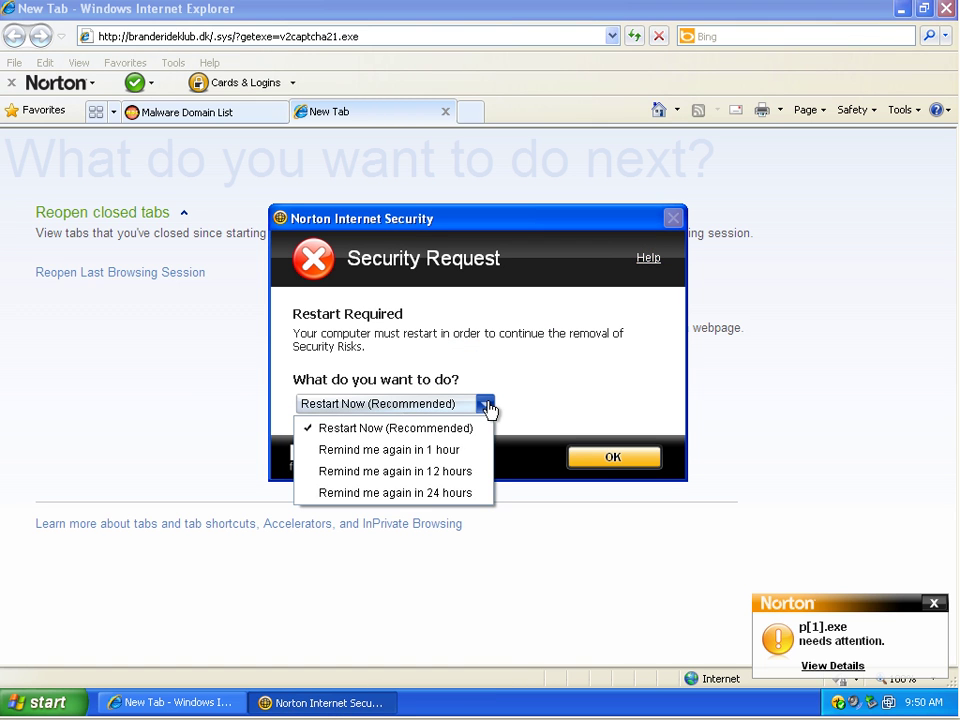
pyautogui.click(446, 470)
pyautogui.click(590, 460)
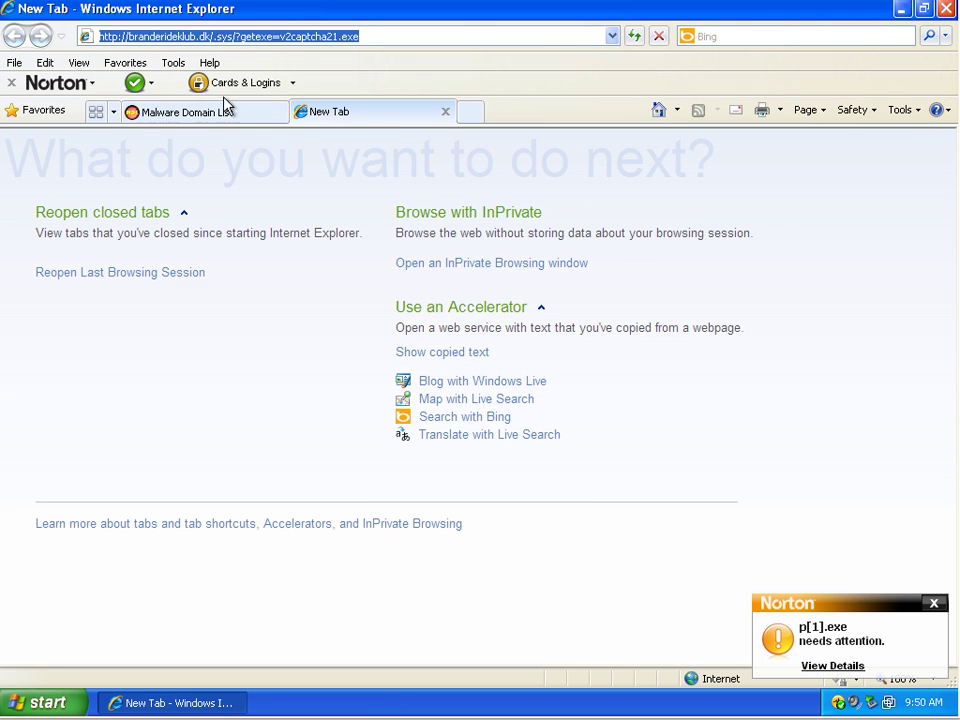
# Copy the branderideklub.dk go.exe address from the Malware Domain List and load it in the new tab
pyautogui.click(242, 113)
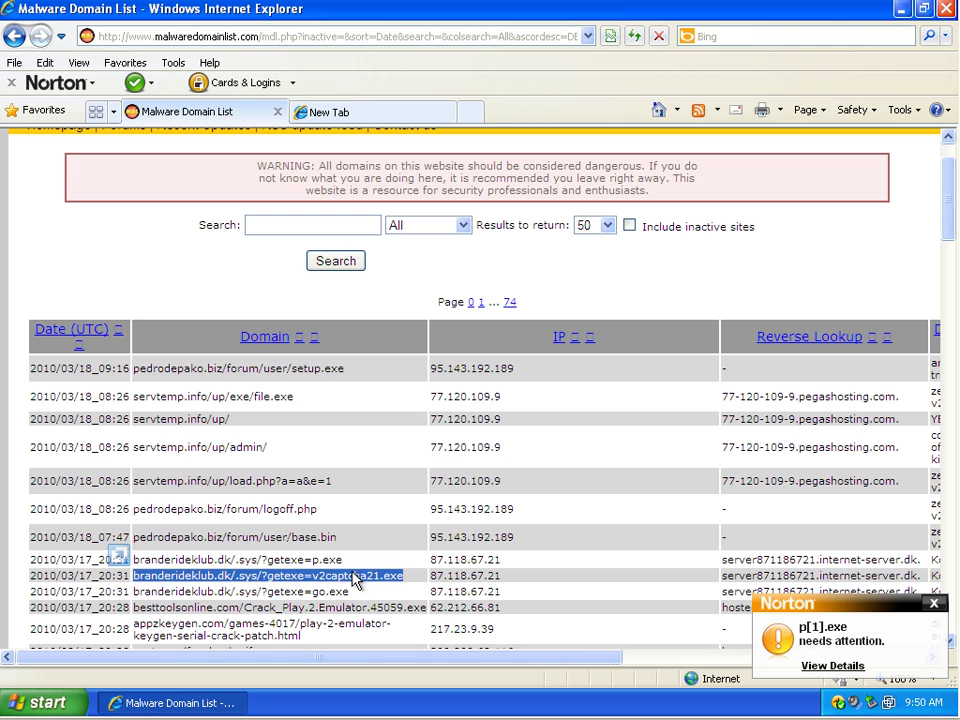
pyautogui.moveTo(348, 593); pyautogui.dragTo(171, 596)
pyautogui.hotkey('ctrl', 'c')
pyautogui.rightClick(160, 595)
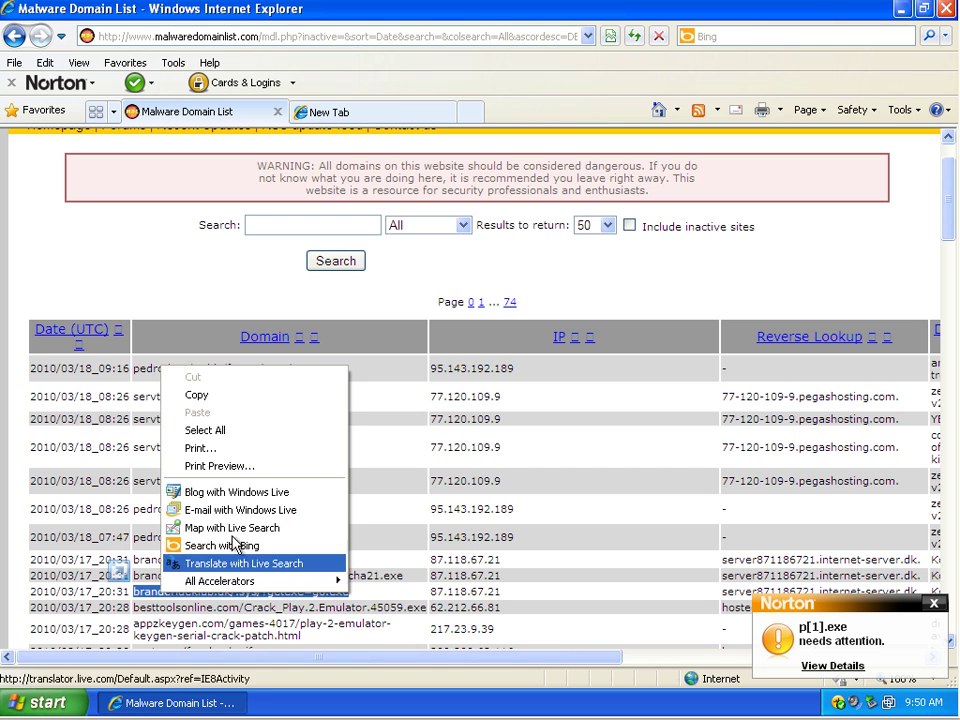
pyautogui.click(245, 394)
pyautogui.click(360, 116)
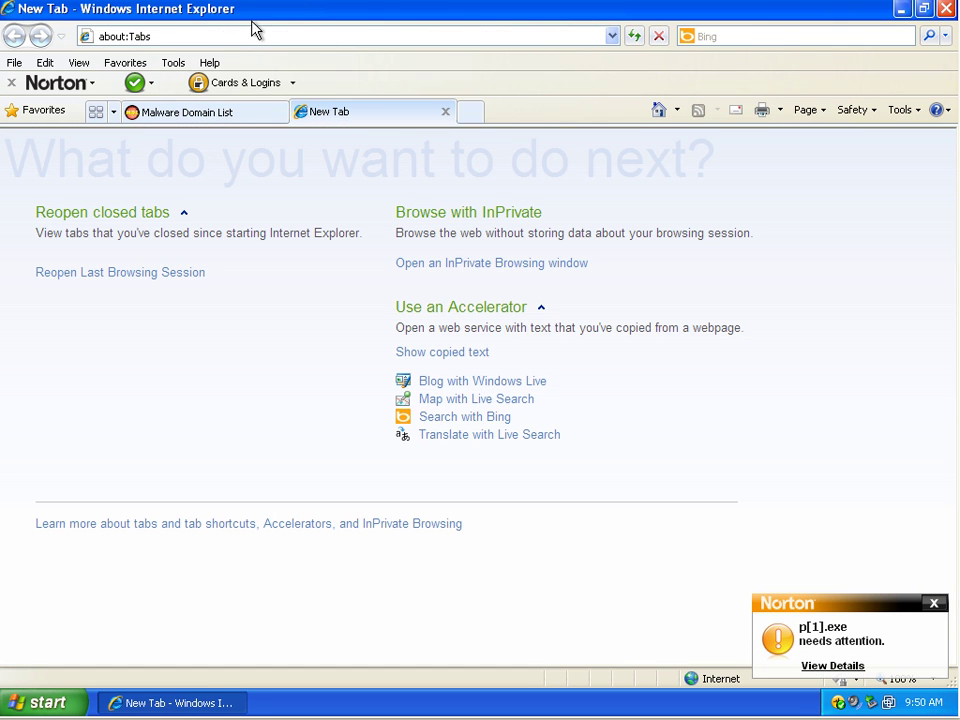
pyautogui.rightClick(128, 36)
pyautogui.click(158, 101)
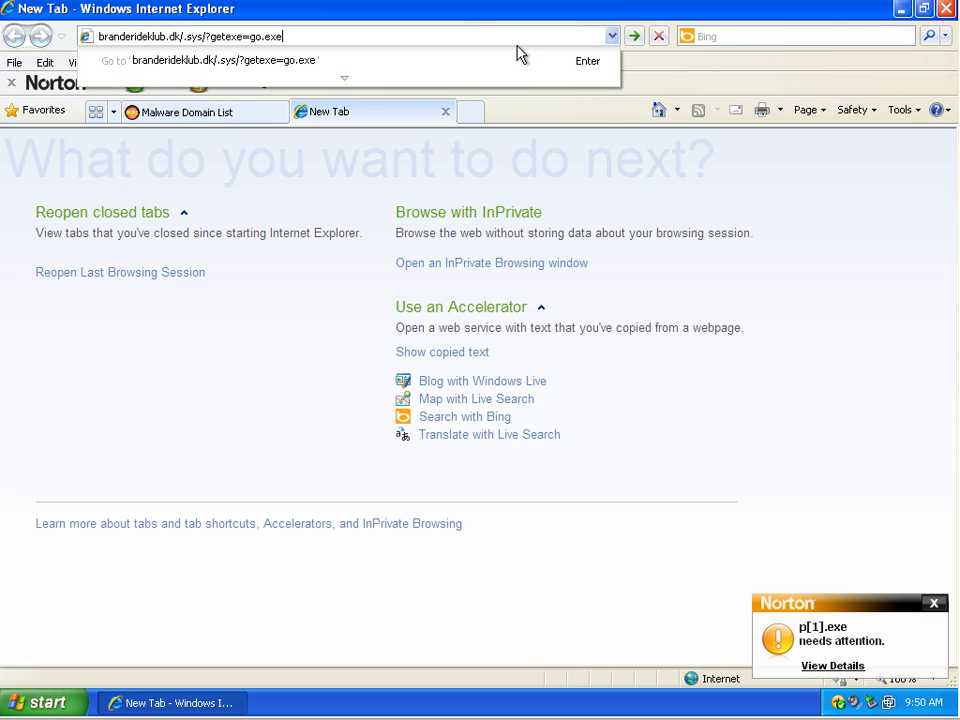
pyautogui.click(636, 37)
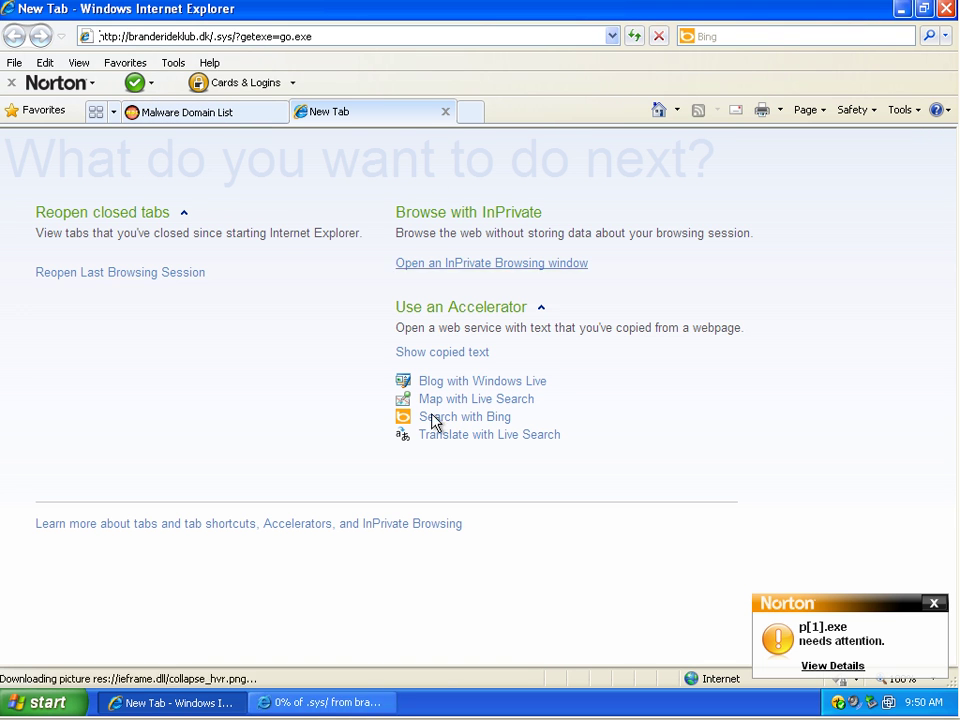
# Run go.exe past the download, unknown-publisher and Norton warnings
pyautogui.click(330, 702)
pyautogui.click(465, 364)
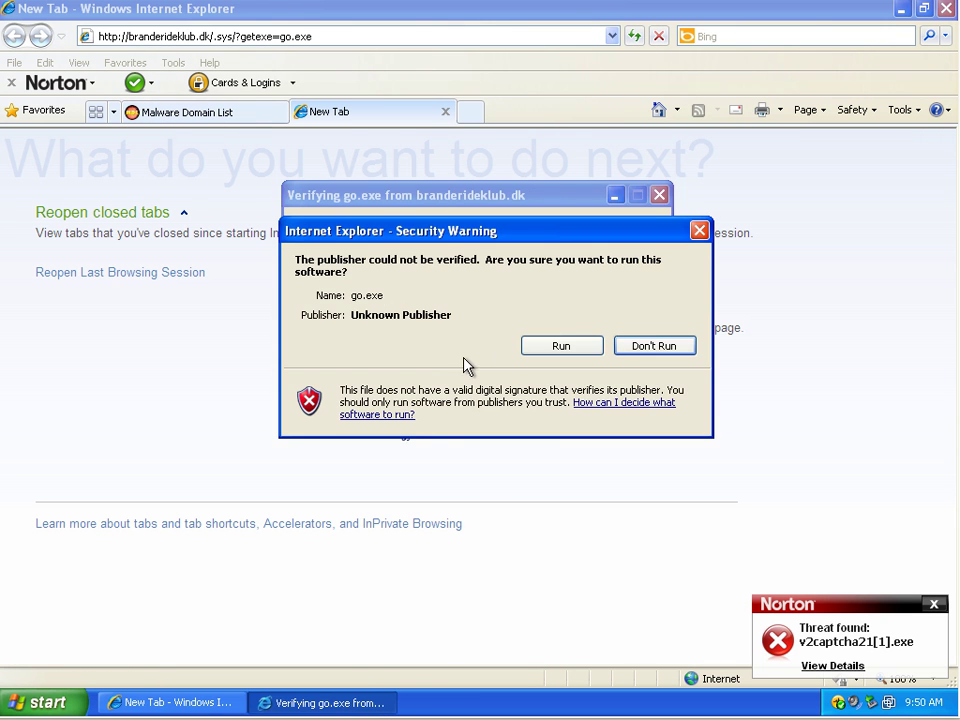
pyautogui.click(552, 350)
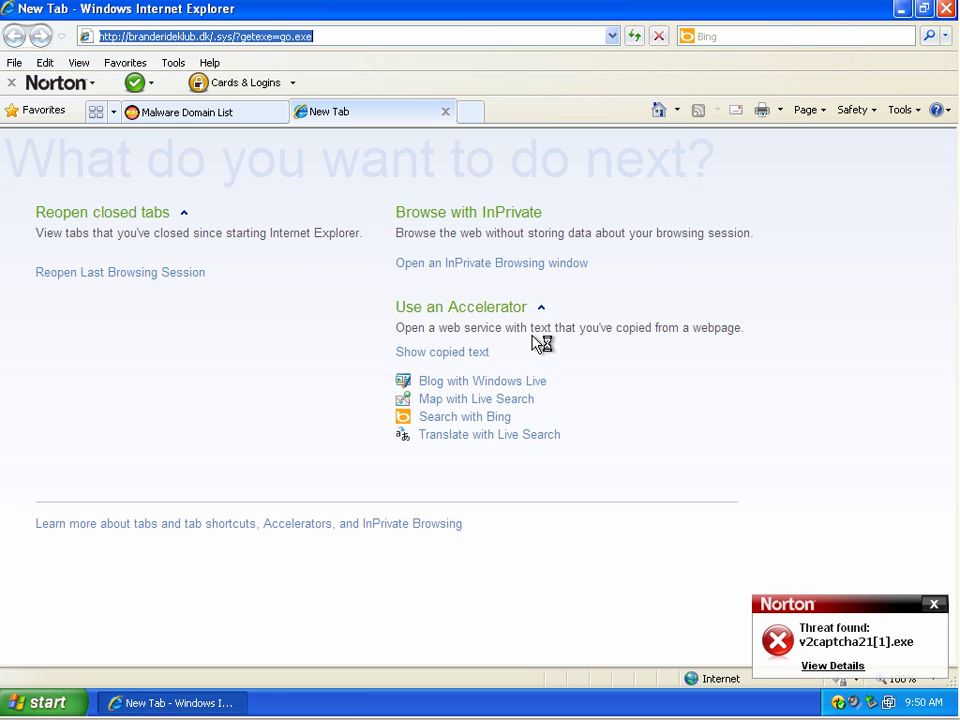
pyautogui.click(456, 372)
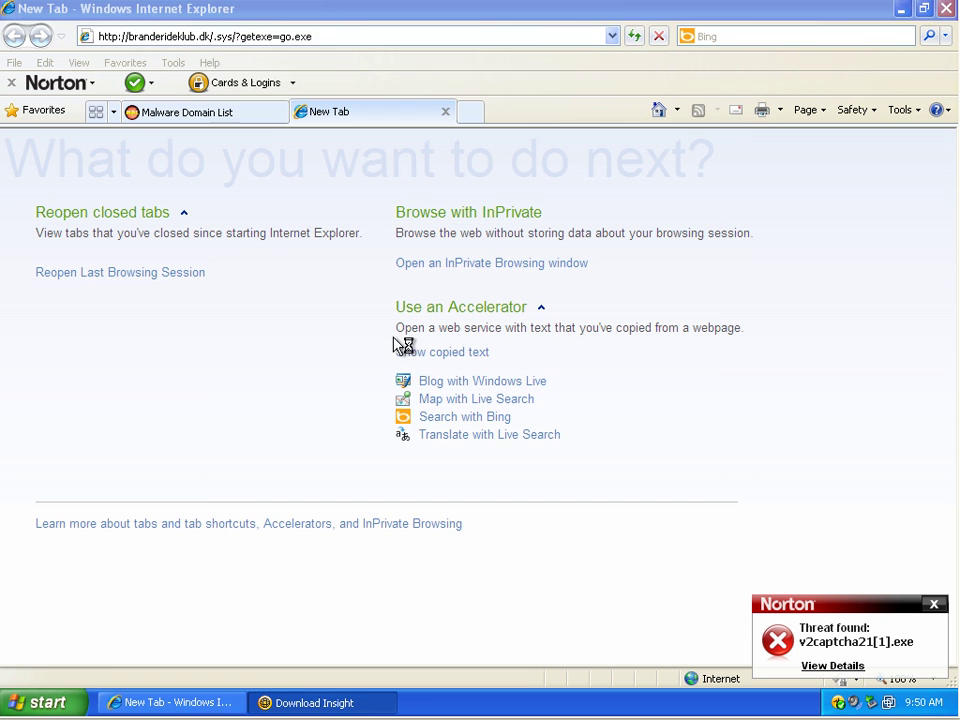
# Copy the besttoolsonline.com crack address from the domain table and load it in the new tab
pyautogui.click(228, 113)
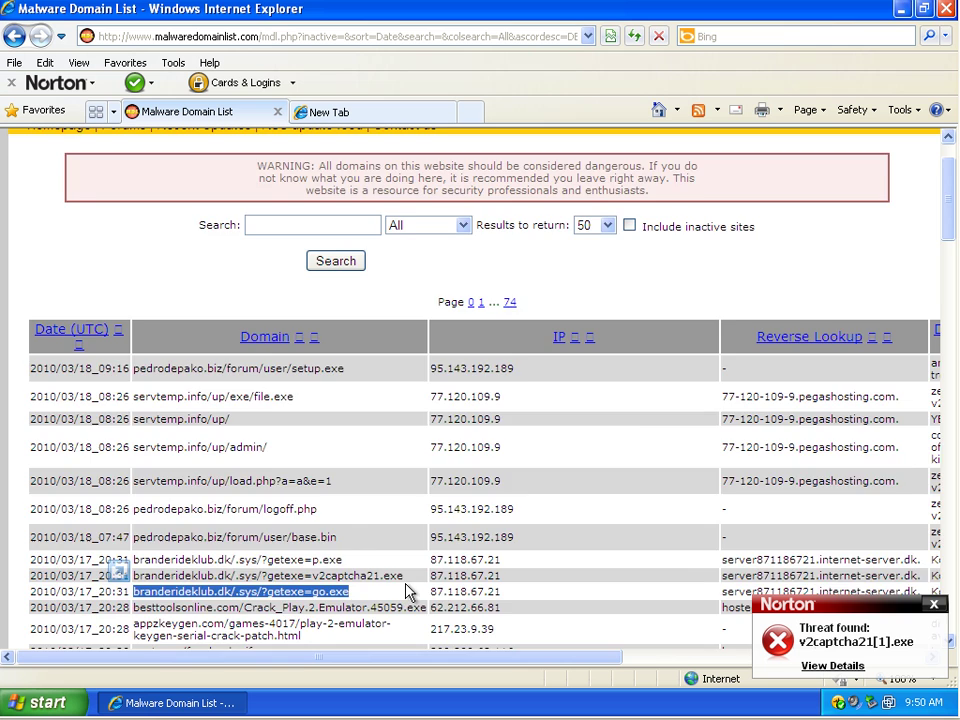
pyautogui.scroll(-1, 408, 591)
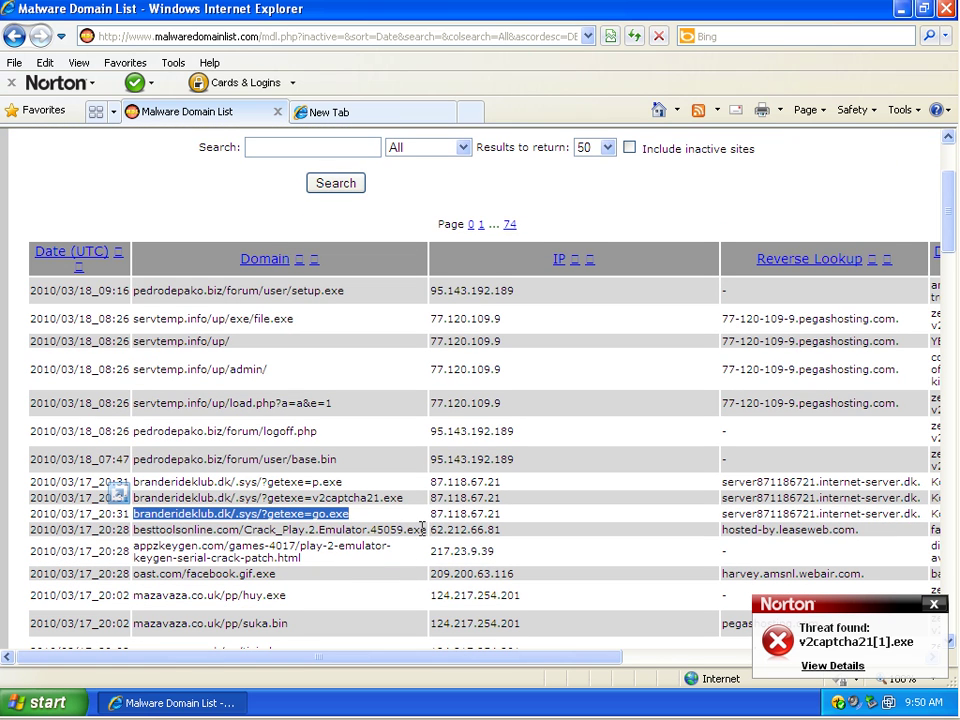
pyautogui.moveTo(424, 529); pyautogui.dragTo(160, 533)
pyautogui.rightClick(156, 535)
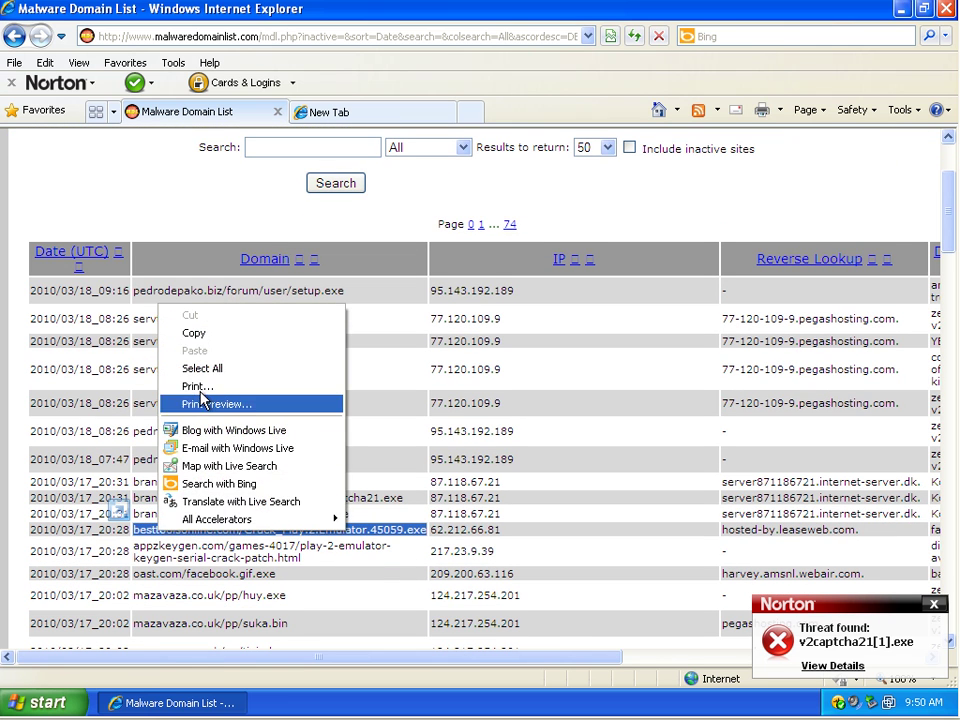
pyautogui.click(200, 333)
pyautogui.click(391, 113)
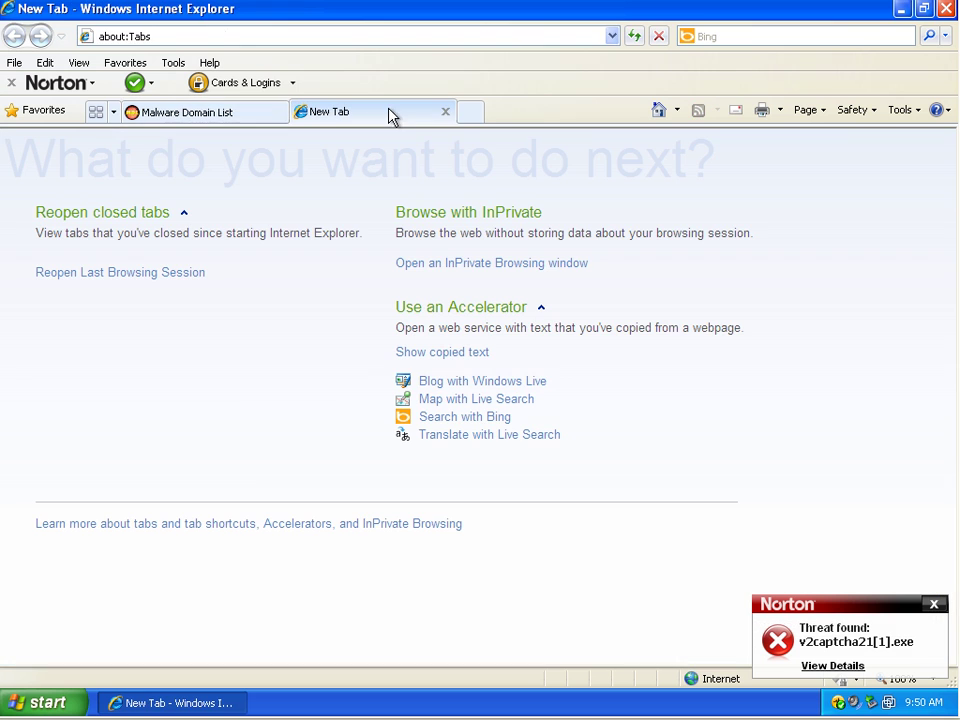
pyautogui.rightClick(124, 37)
pyautogui.click(163, 100)
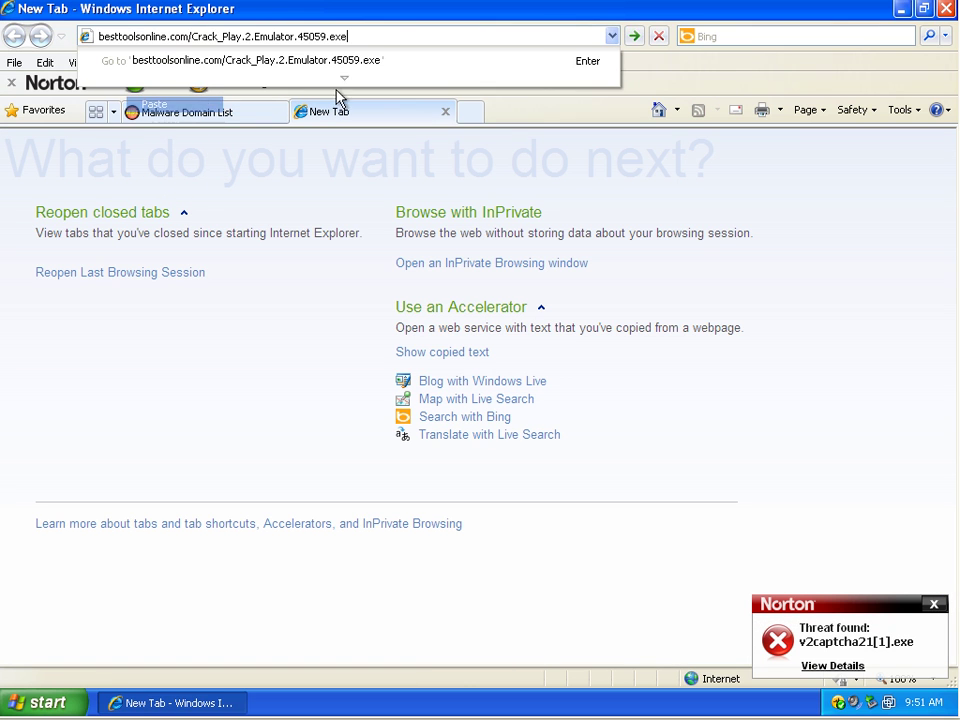
pyautogui.click(635, 36)
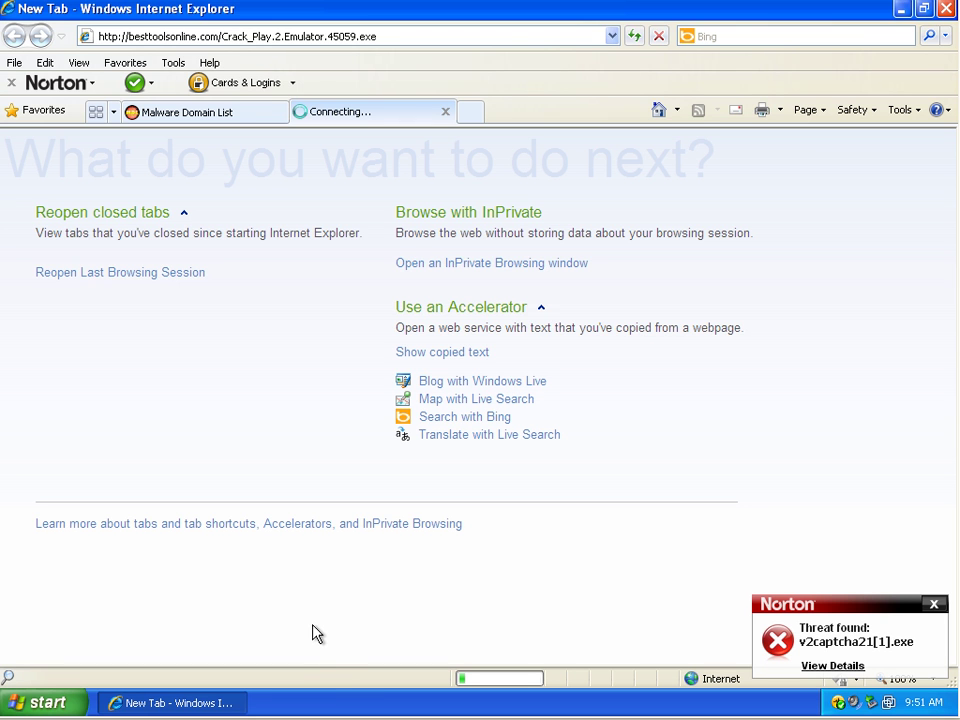
# Copy the oast.com/facebook.gif.exe address and load it in the new tab
pyautogui.click(231, 113)
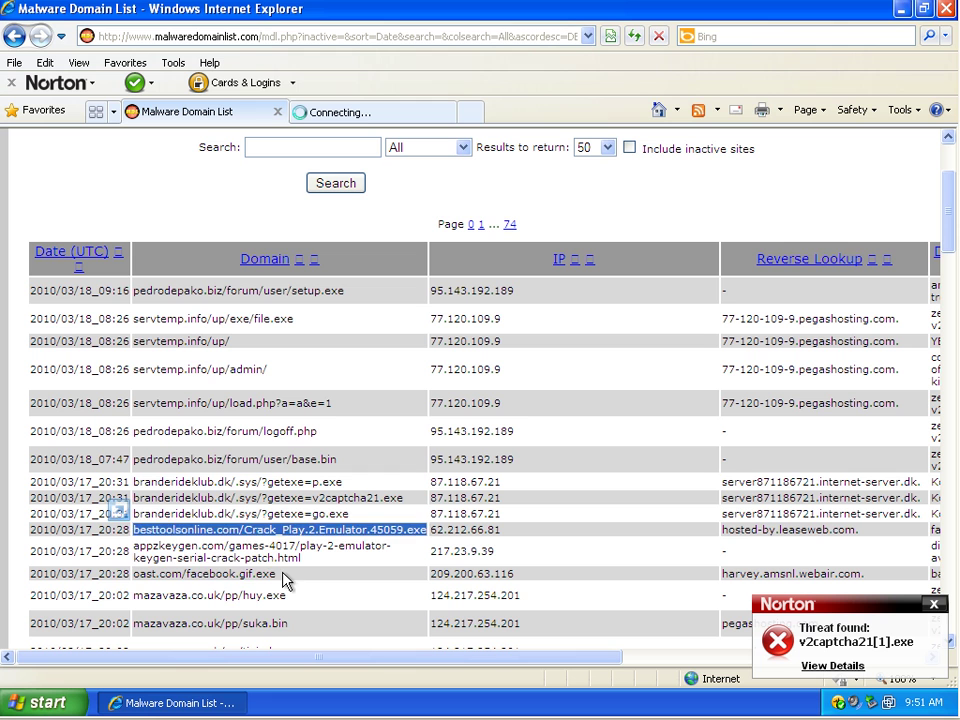
pyautogui.moveTo(285, 580); pyautogui.dragTo(187, 572)
pyautogui.rightClick(150, 578)
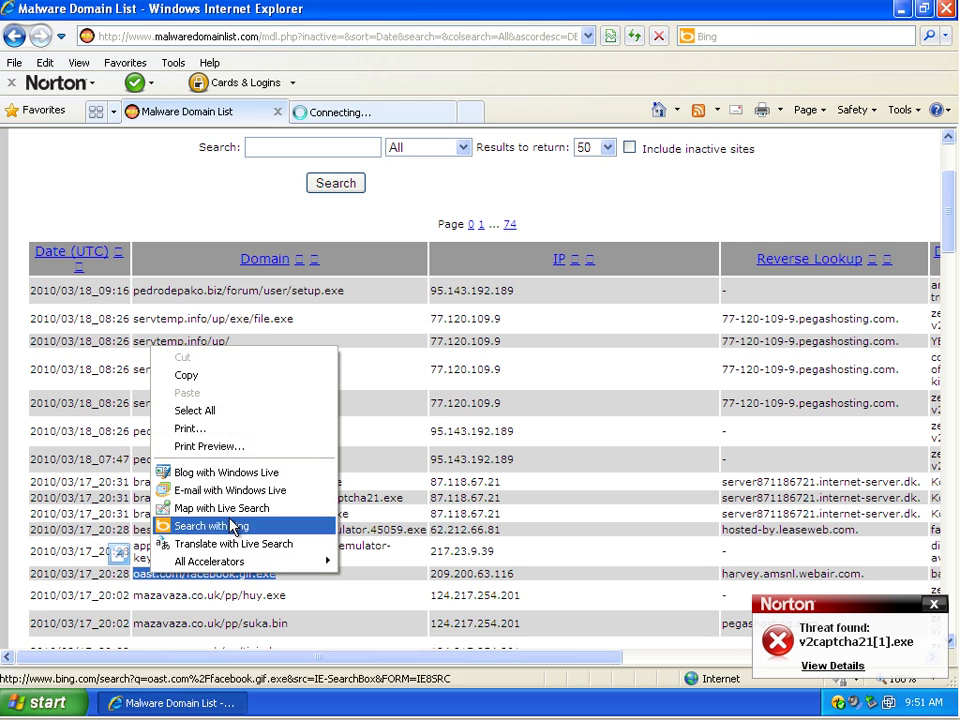
pyautogui.click(207, 376)
pyautogui.hotkey('ctrl', 'Tab')
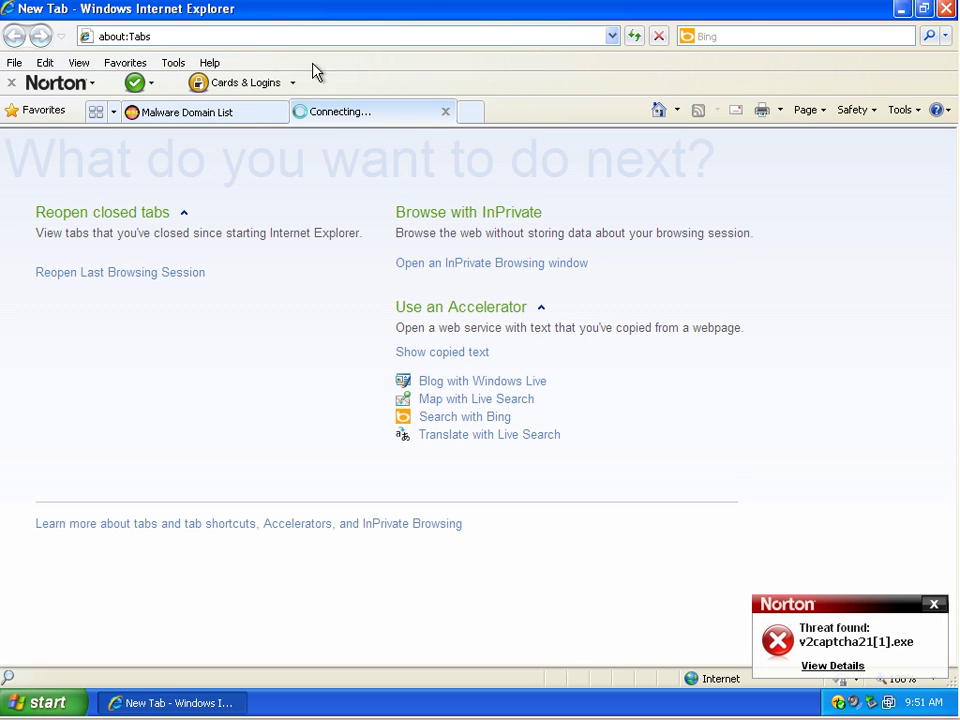
pyautogui.rightClick(88, 40)
pyautogui.press('Escape')
pyautogui.rightClick(118, 37)
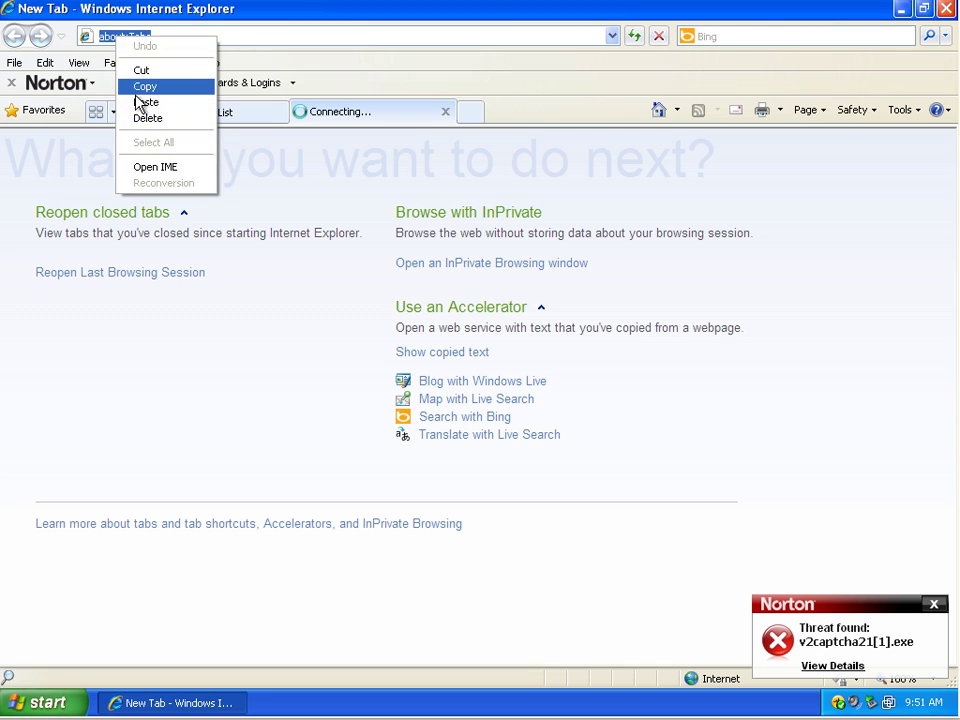
pyautogui.click(145, 102)
pyautogui.click(636, 36)
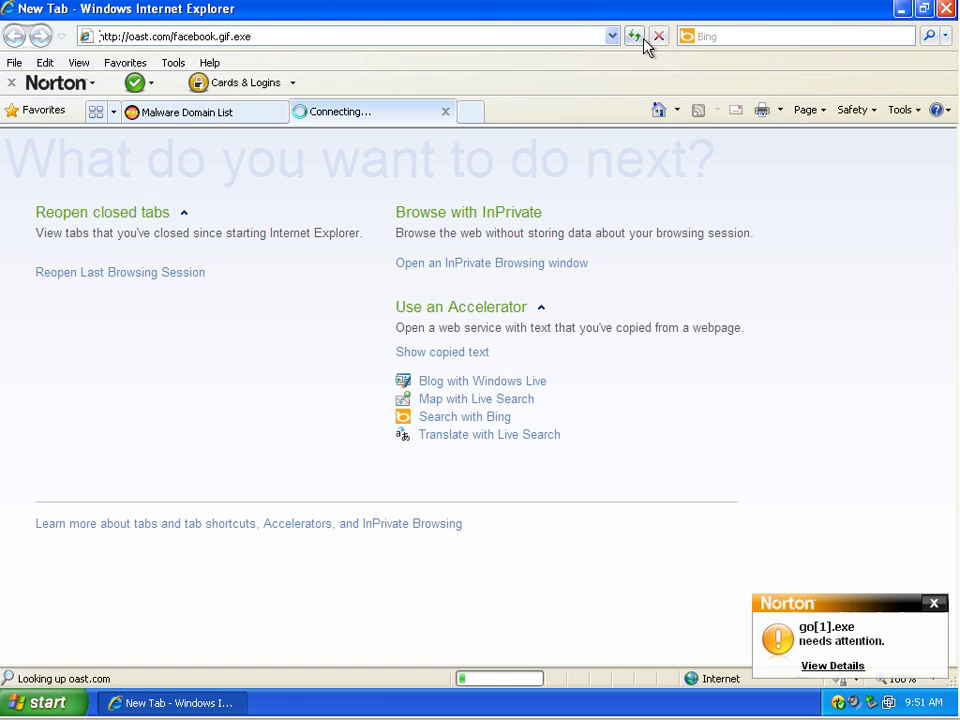
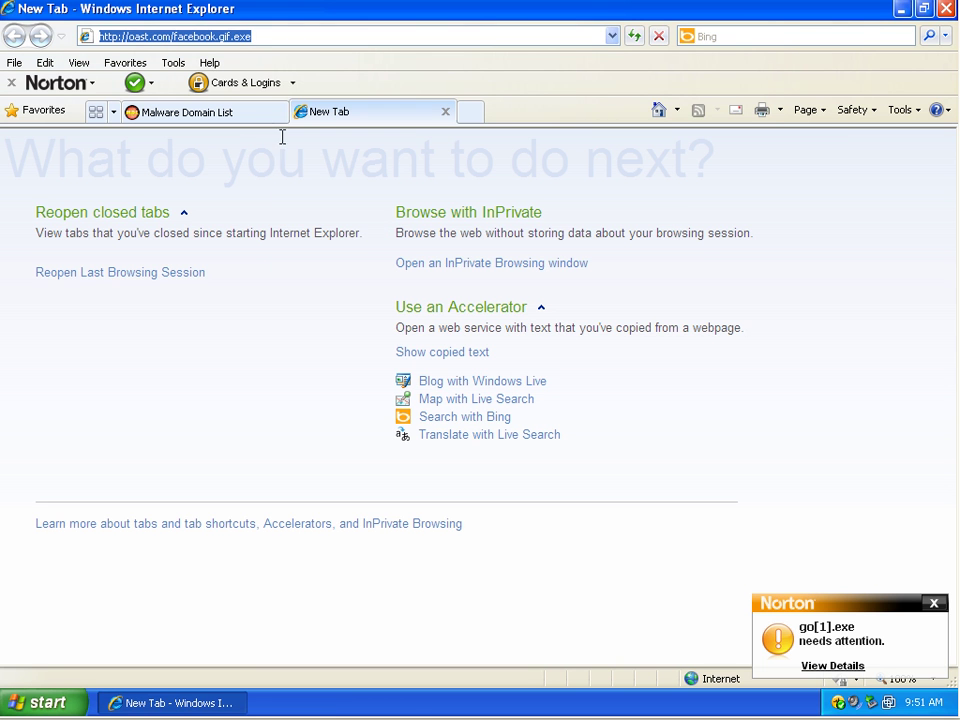
# Copy the mazavaza.co.uk/pp/huy.exe address from the Malware Domain List page
pyautogui.click(240, 112)
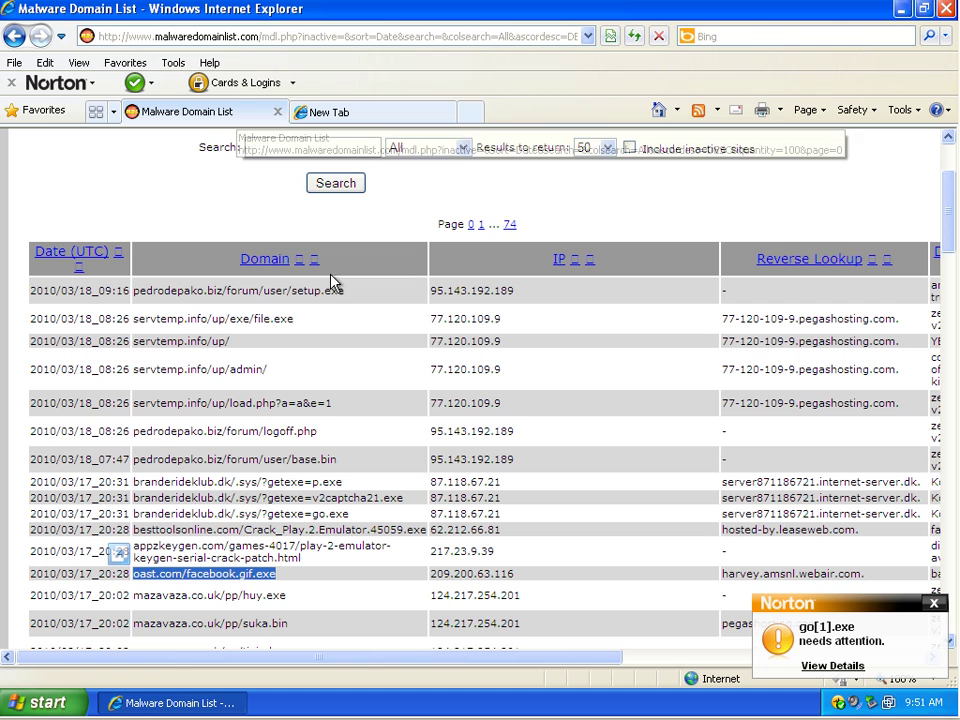
pyautogui.moveTo(305, 600); pyautogui.dragTo(168, 598)
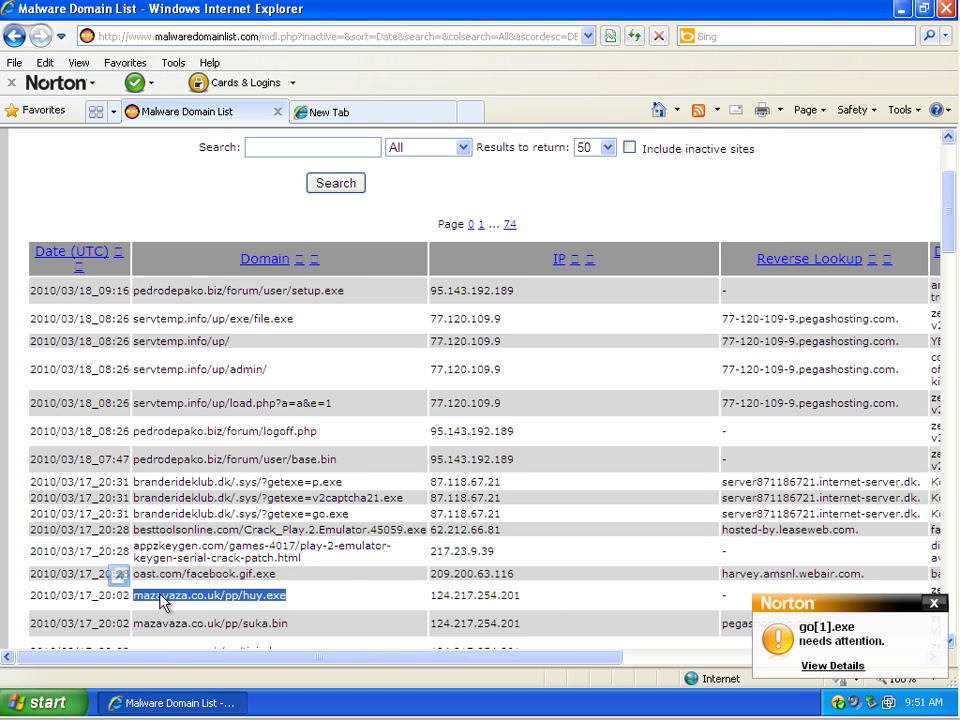
pyautogui.rightClick(163, 600)
pyautogui.click(220, 398)
# Paste mazavaza.co.uk/pp/huy.exe into the new tab's address bar and load it
pyautogui.click(348, 114)
pyautogui.rightClick(137, 36)
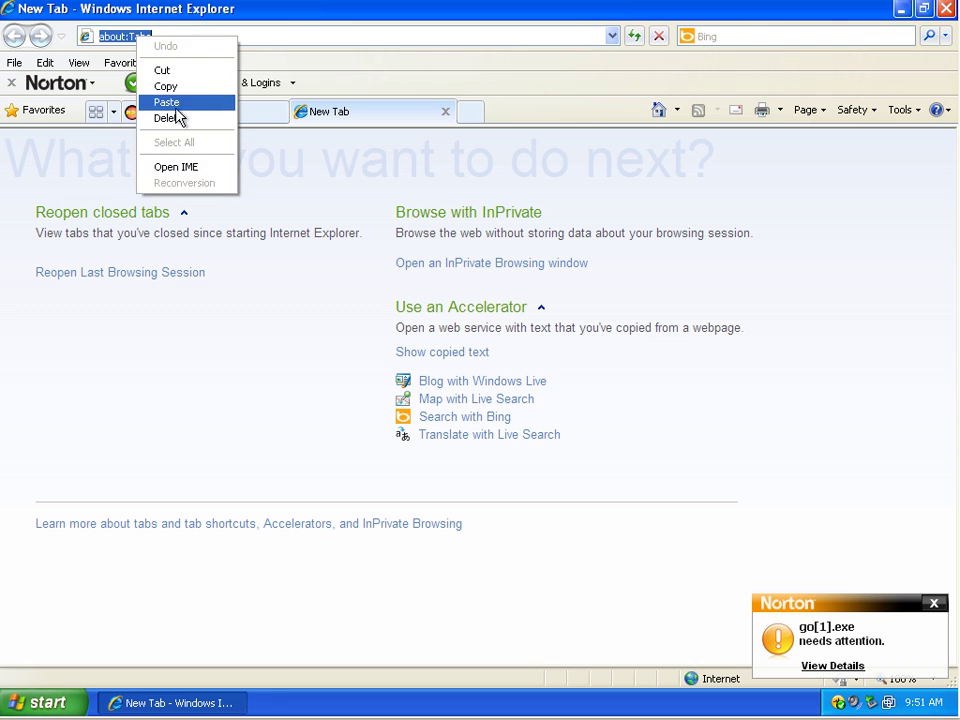
pyautogui.click(175, 101)
pyautogui.click(634, 42)
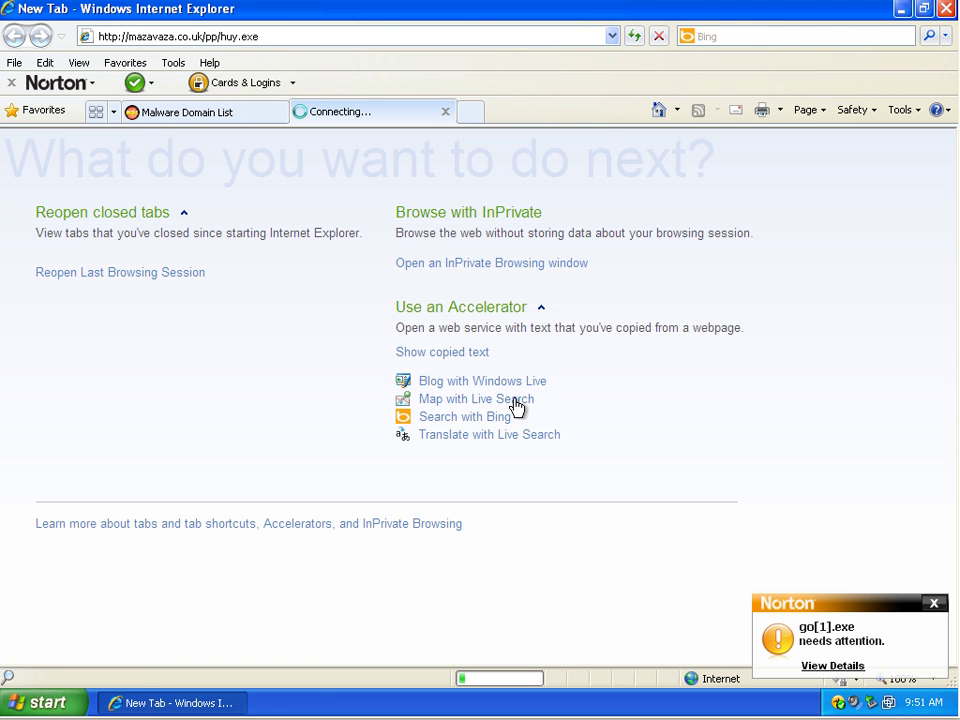